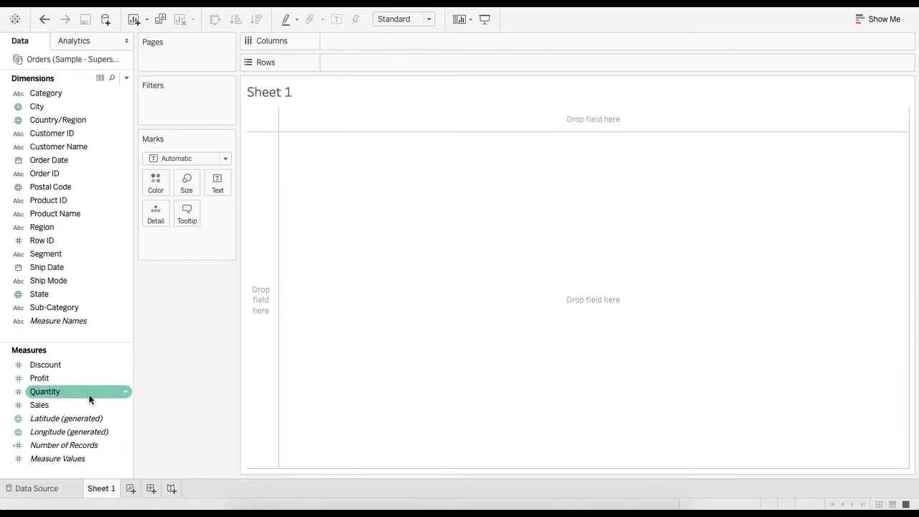
- Build a horizontal bar chart of total Sales by Category and fit it to Entire View
mouse_move(39, 405)
left_mouse_down()
mouse_move(56, 404)
mouse_move(348, 46)
left_mouse_up()
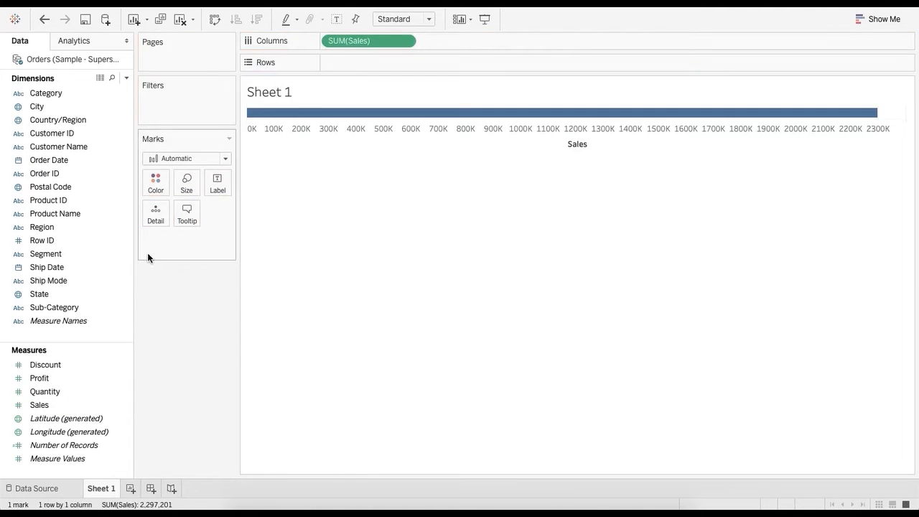
left_click(57, 92)
left_click_drag(57, 92, 336, 65)
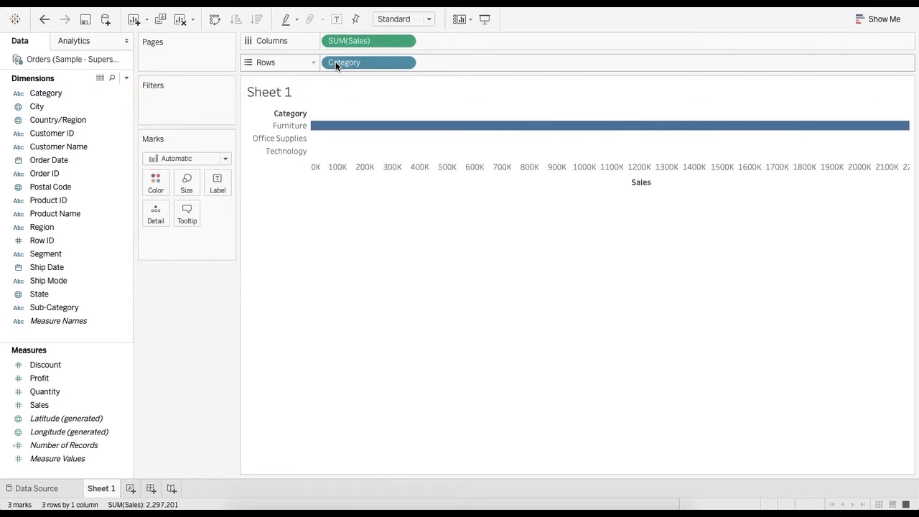
left_click(403, 19)
left_click(404, 62)
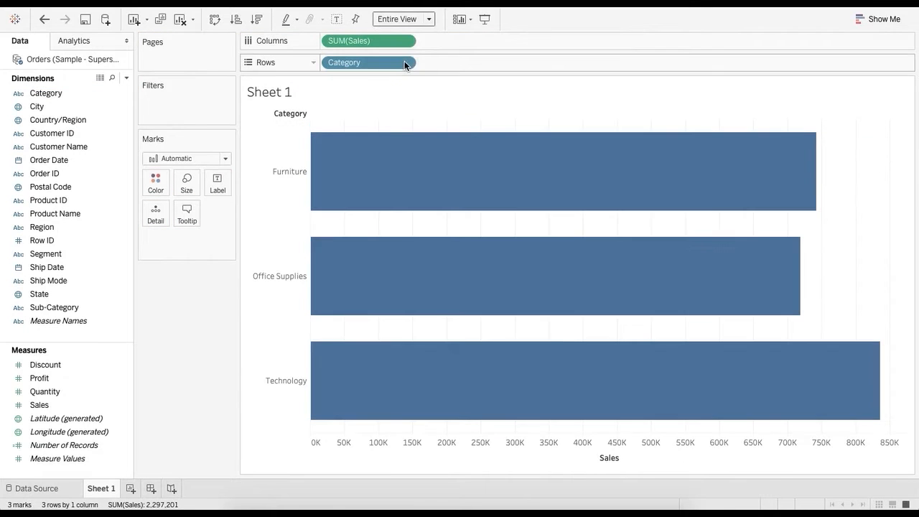
- Sort the Category bars in descending order of Sales and show the mark labels
left_click(257, 20)
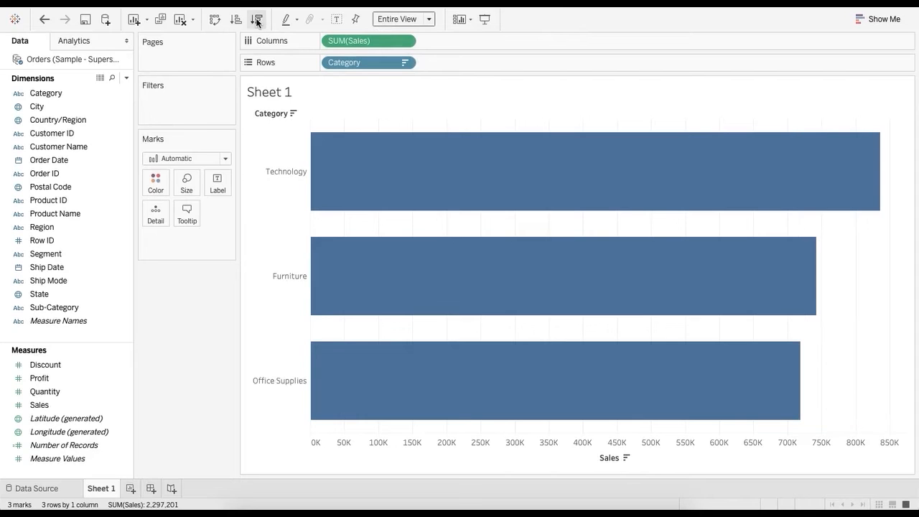
left_click(339, 19)
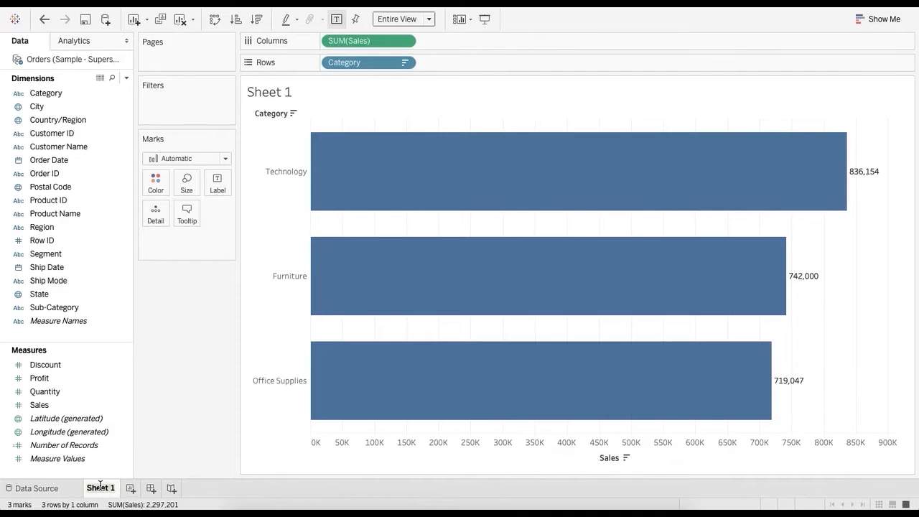
- Rename the bar chart worksheet as Category Sales
type("Category S")
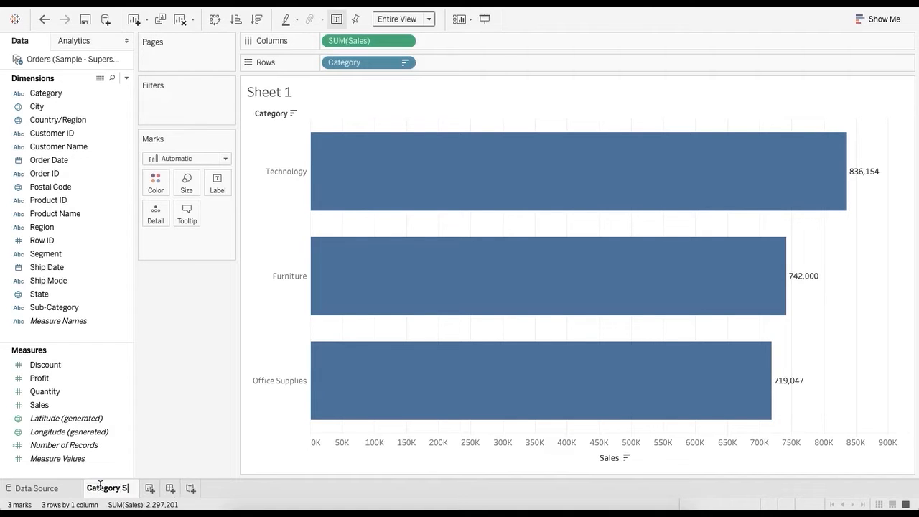
type("ales")
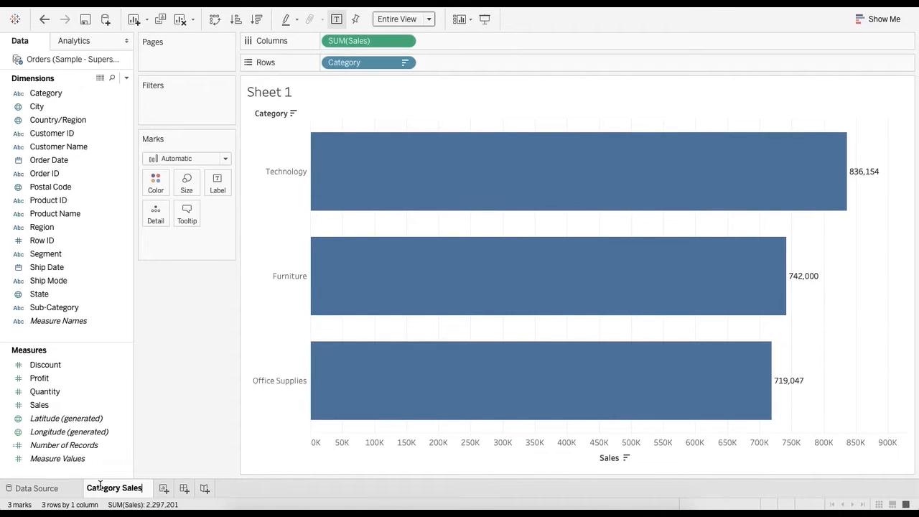
key("Return")
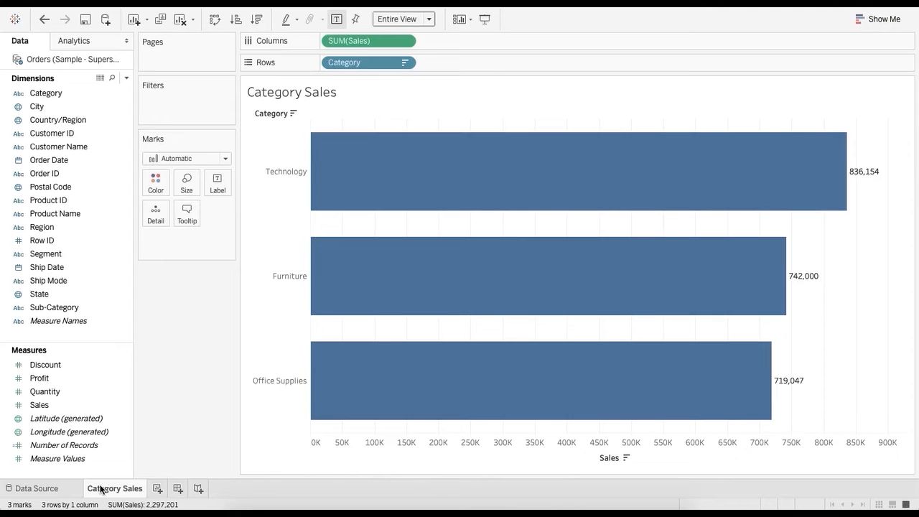
- Add a new worksheet and name it Sales Over Time
left_click(157, 489)
double_click(157, 489)
type("Sales Over Time")
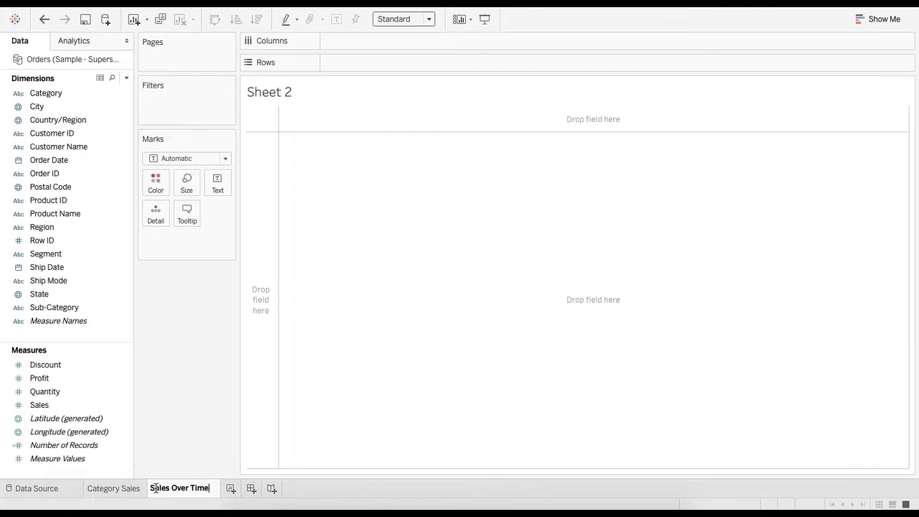
key("Return")
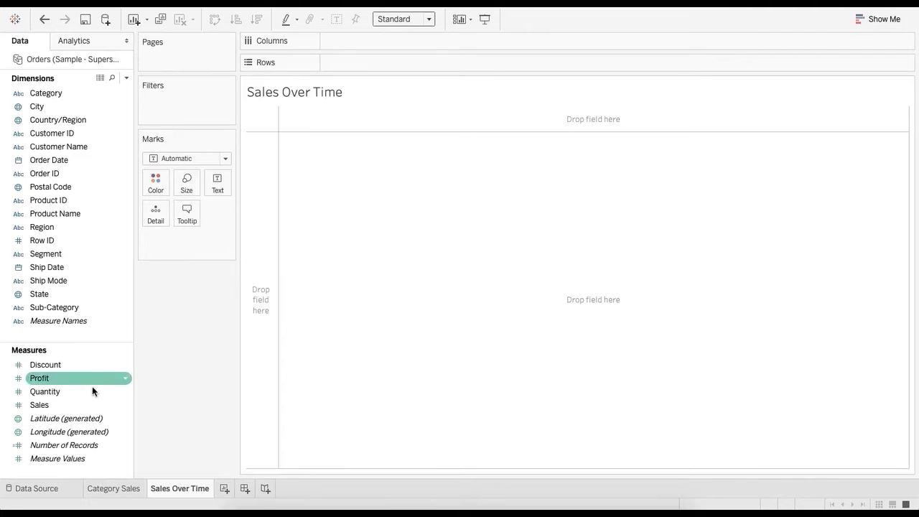
- Create a line chart with Sales in rows and Order Date in columns, fitted to Entire View
left_click(76, 404)
left_click_drag(86, 395, 351, 64)
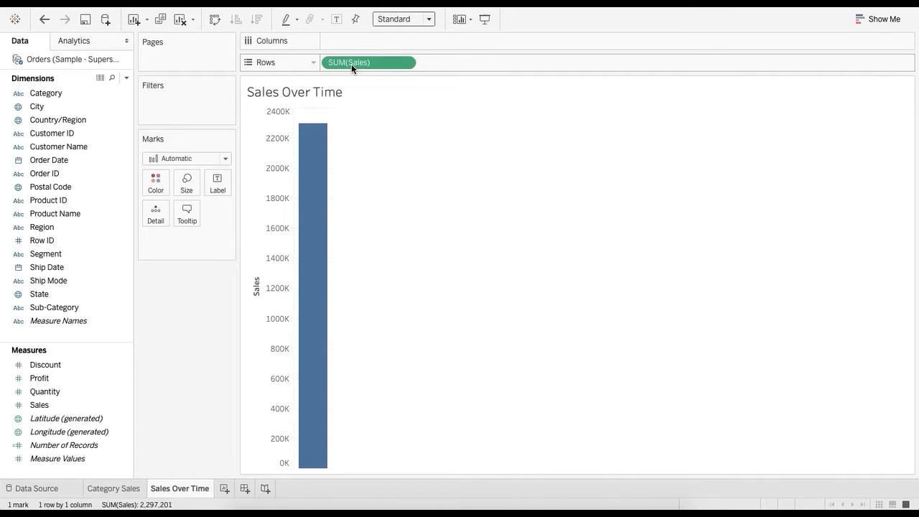
left_click(72, 164)
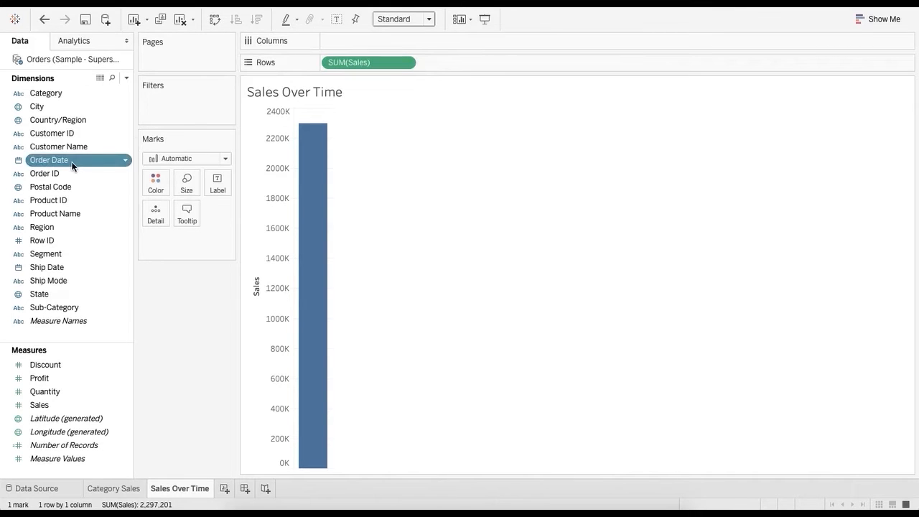
left_click_drag(72, 164, 400, 40)
left_click(418, 20)
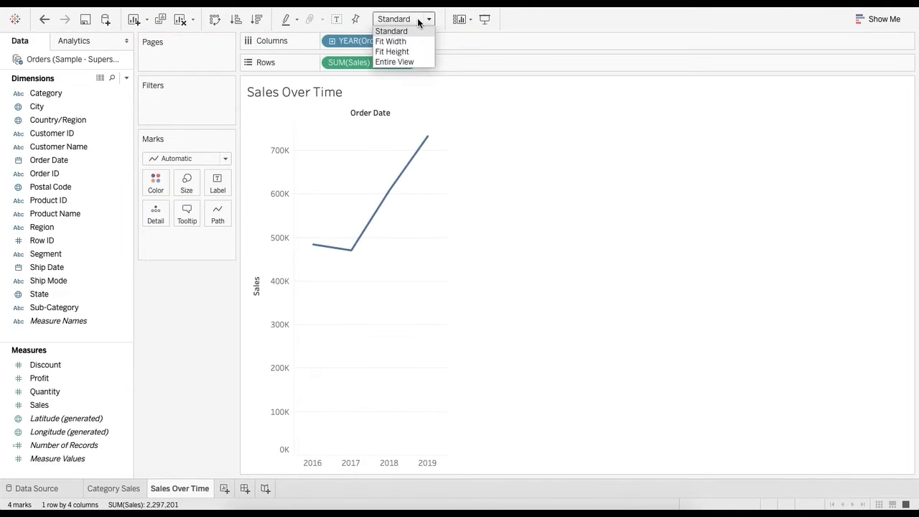
left_click(400, 62)
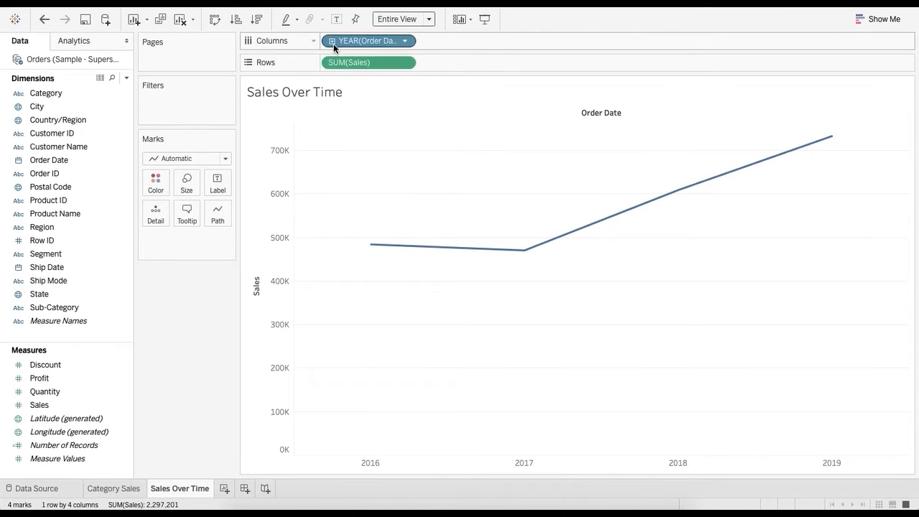
- Drill Order Date down to month level and remove its year and quarter levels from the columns
left_click(332, 42)
left_click(428, 41)
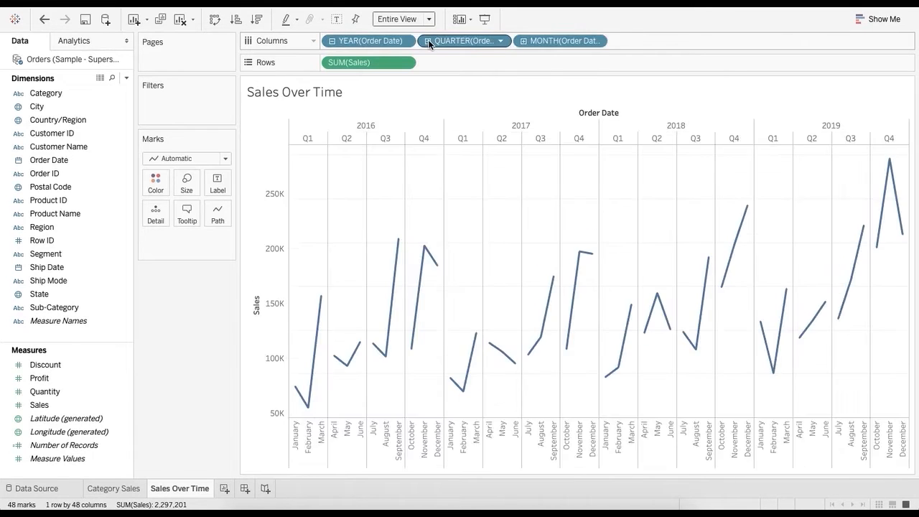
left_click_drag(377, 42, 236, 233)
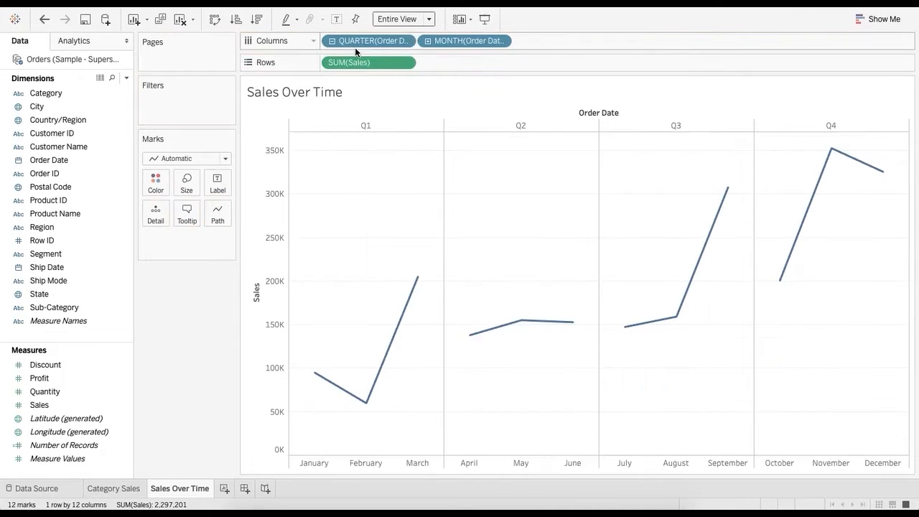
left_click_drag(356, 43, 201, 351)
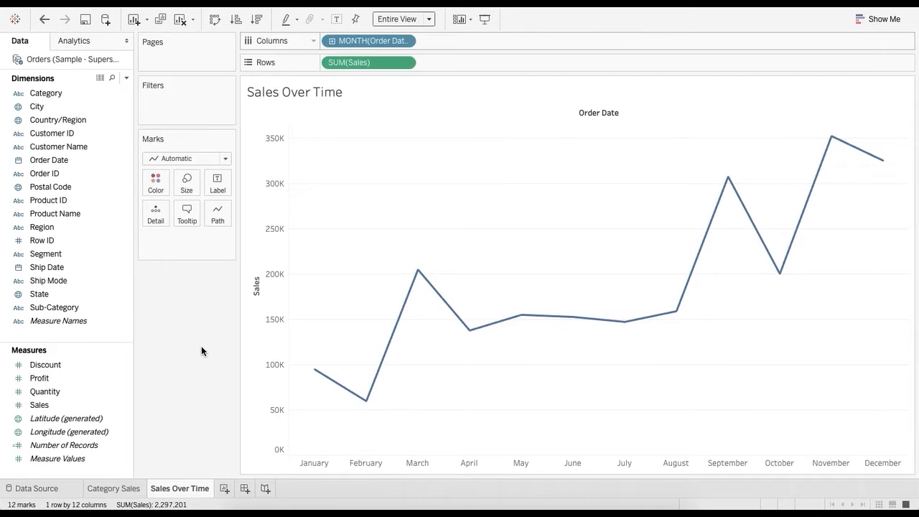
- Keep the column date as discrete Month and color the sales lines by Order Date year
left_click(404, 41)
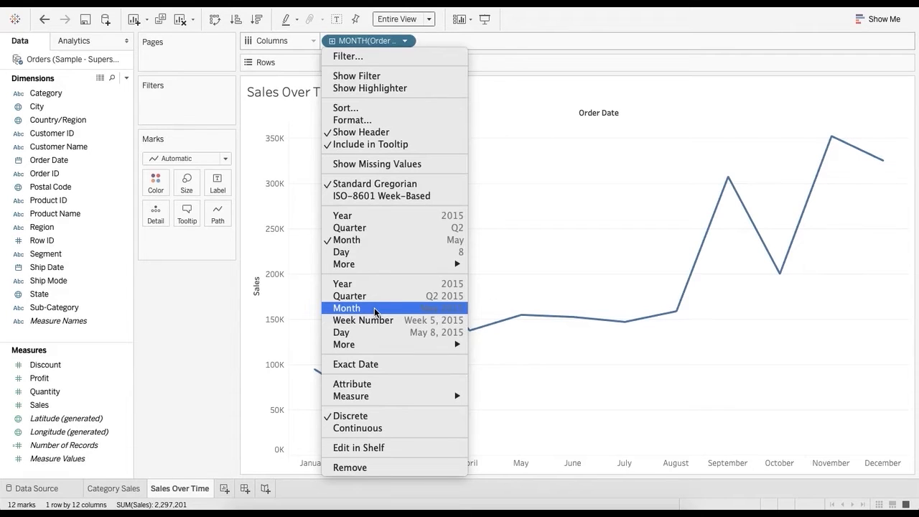
left_click(363, 246)
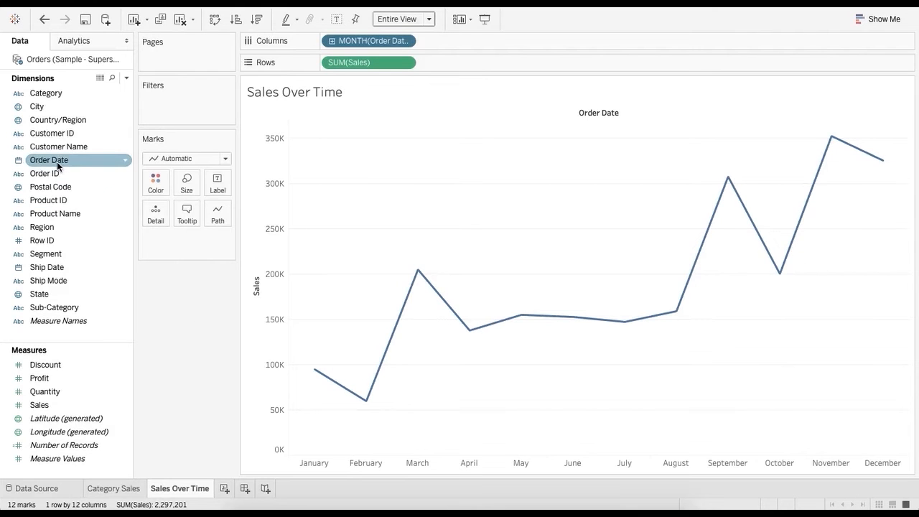
left_click_drag(57, 162, 150, 188)
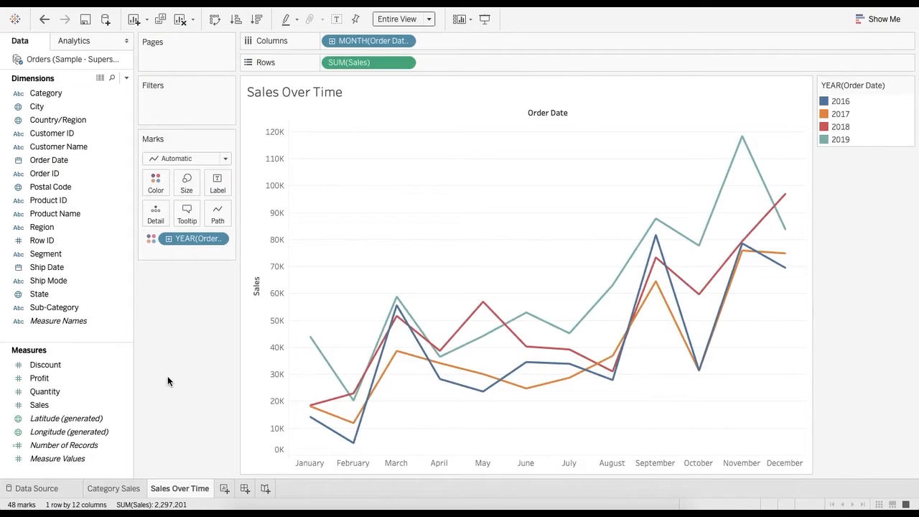
- Add a new worksheet and create a filled map of Sales by State
left_click(224, 488)
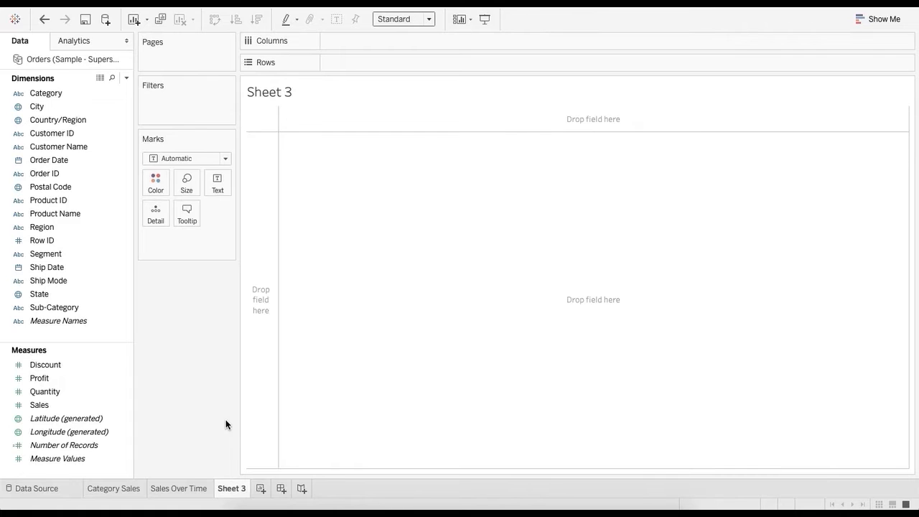
left_click(60, 406)
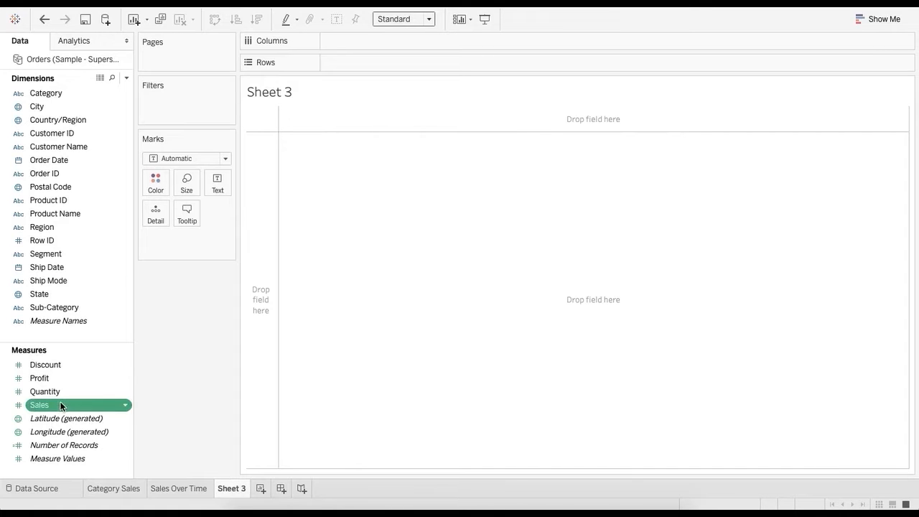
left_click(57, 290, "ctrl")
key("ctrl+1")
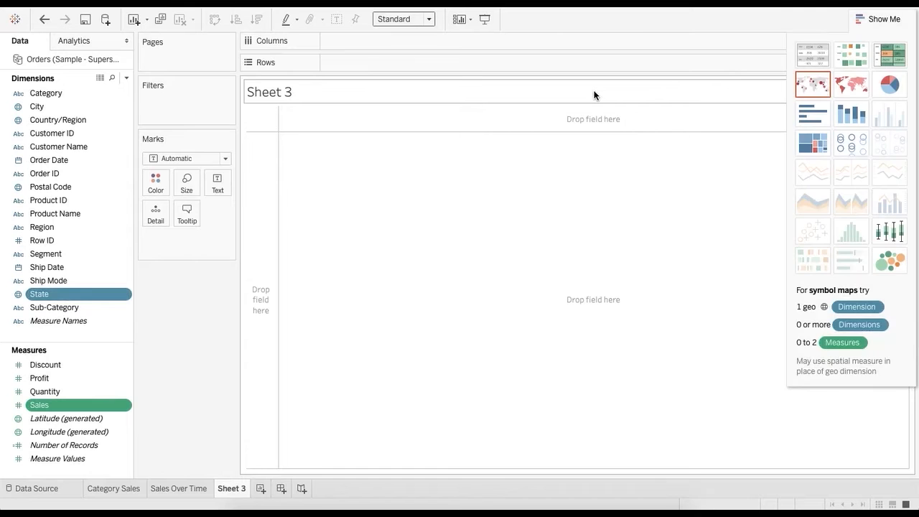
left_click(852, 86)
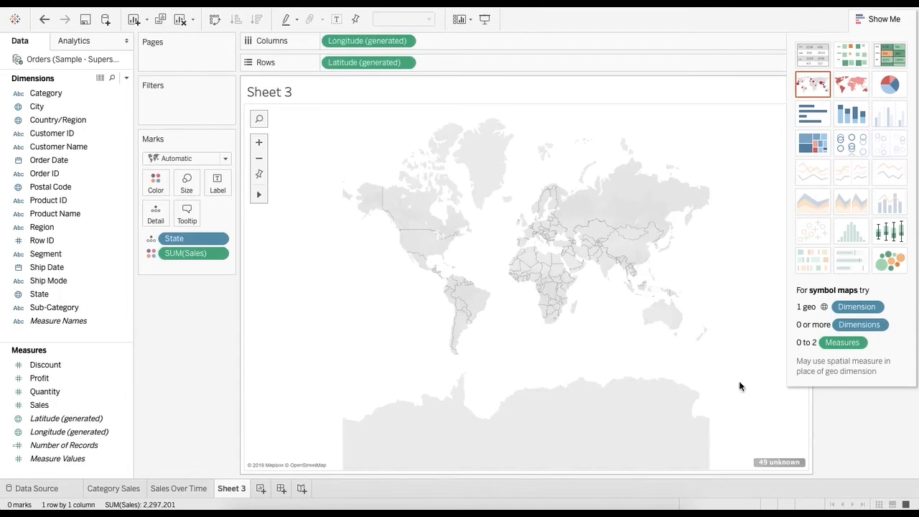
left_click(882, 19)
- Correct the map's unknown State locations by taking the country from the Country/Region field
left_click(779, 463)
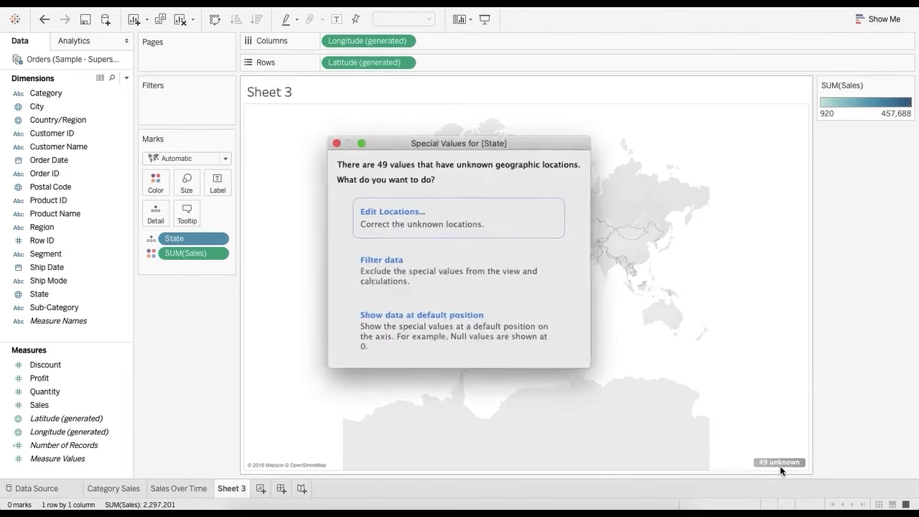
left_click(419, 223)
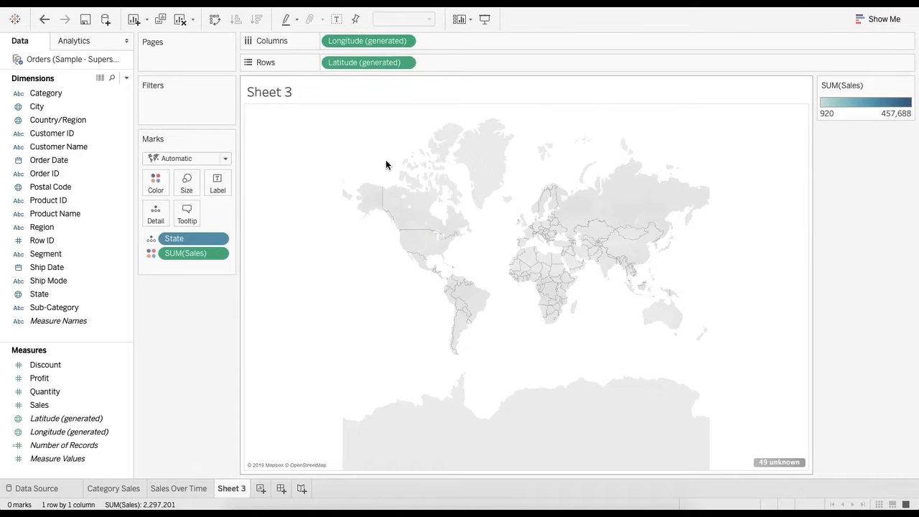
left_click(371, 127)
left_click(394, 188)
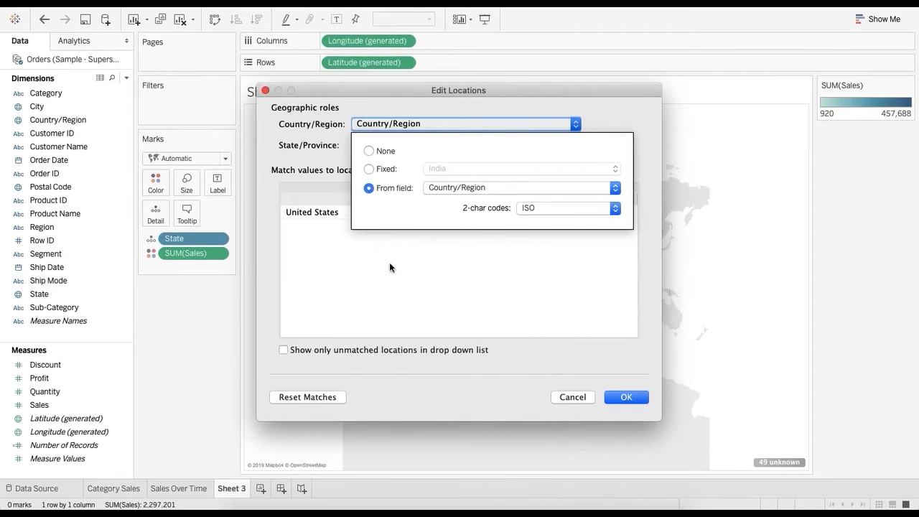
left_click(621, 401)
left_click(629, 398)
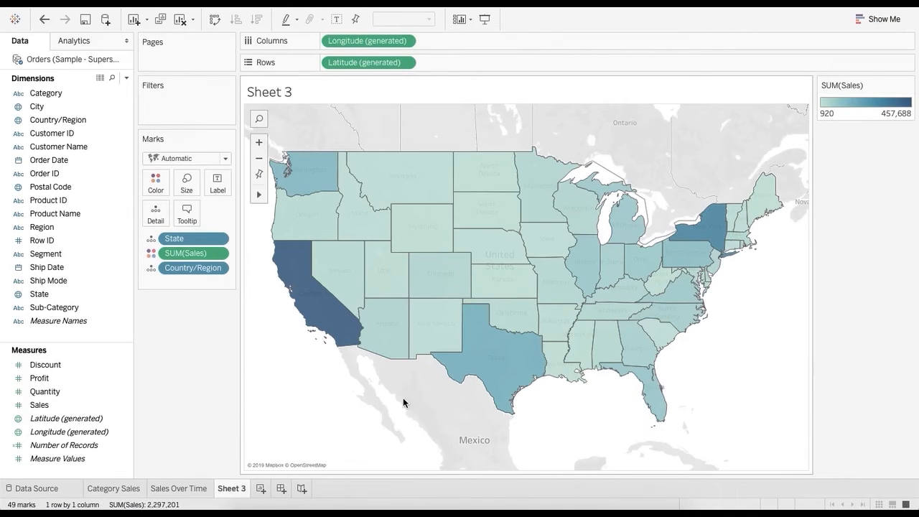
- Rename the map worksheet as State Sales
type("State Sales")
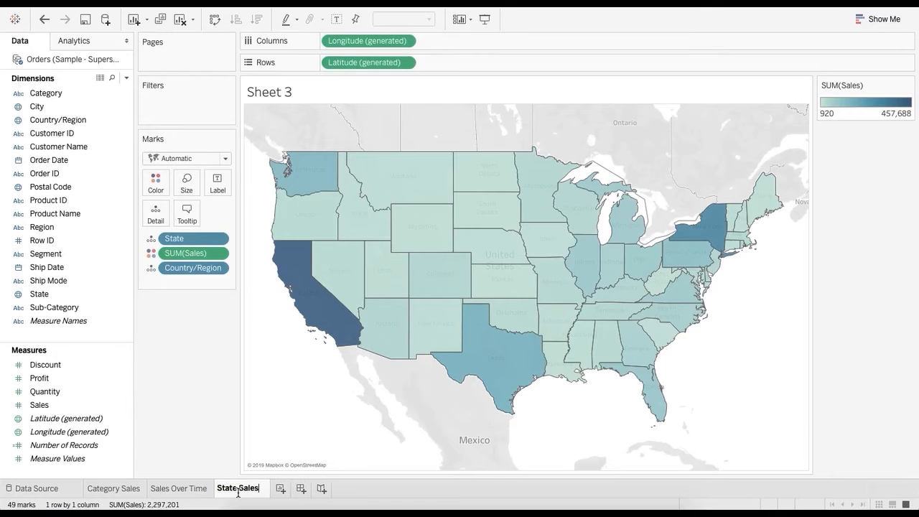
key("Return")
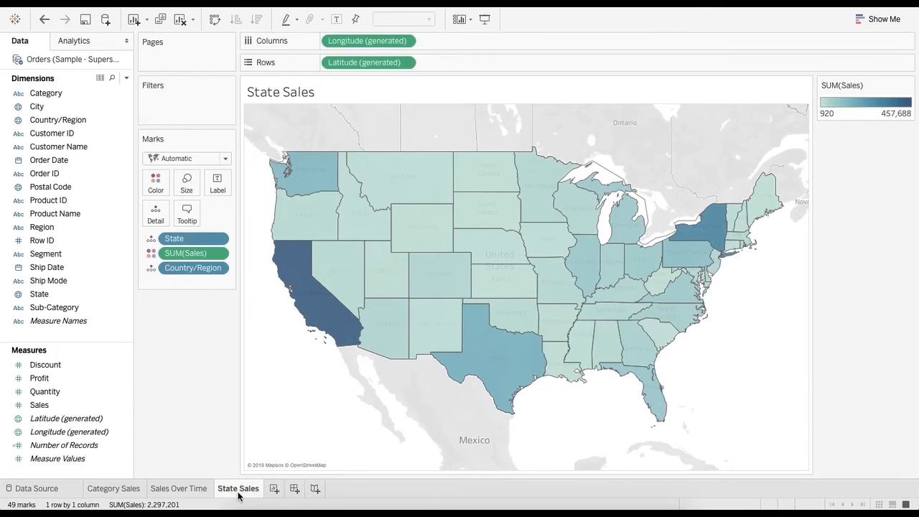
- Add a new worksheet and create a symbol map of Sales by City
left_click(275, 488)
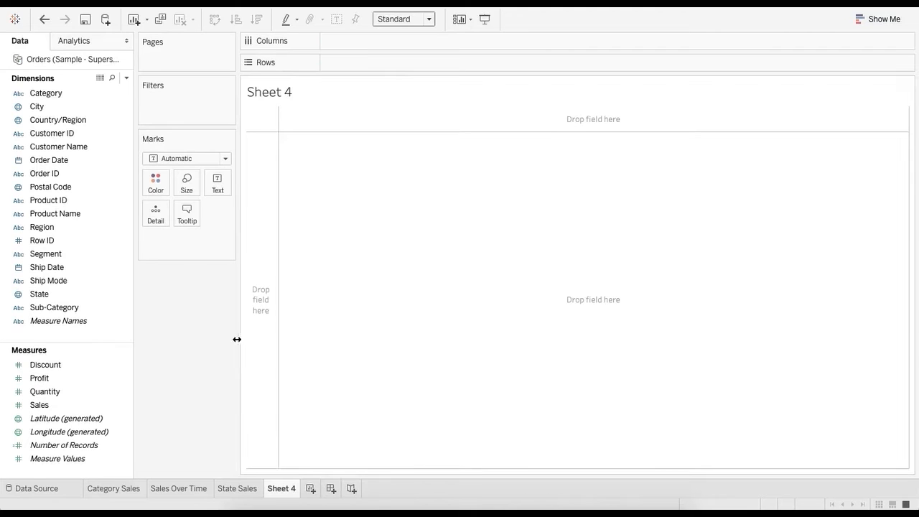
left_click(62, 402)
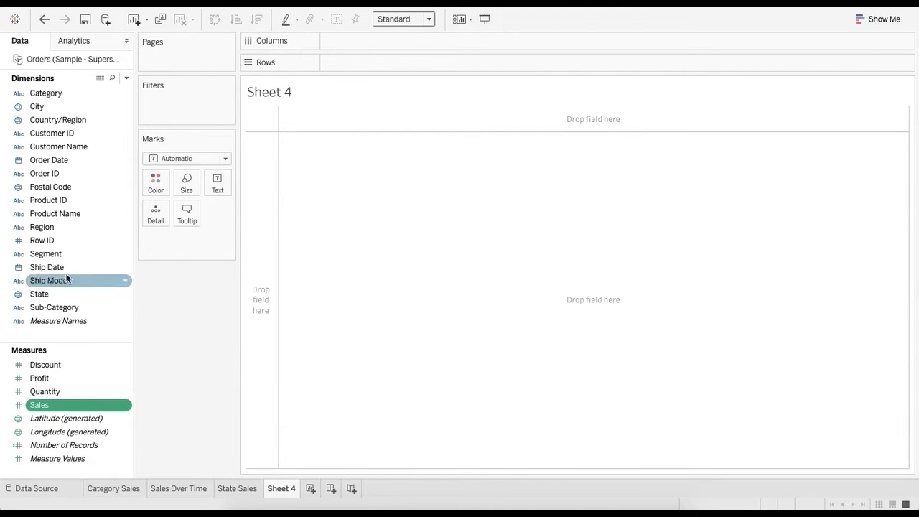
left_click(43, 108, "ctrl")
key("ctrl+1")
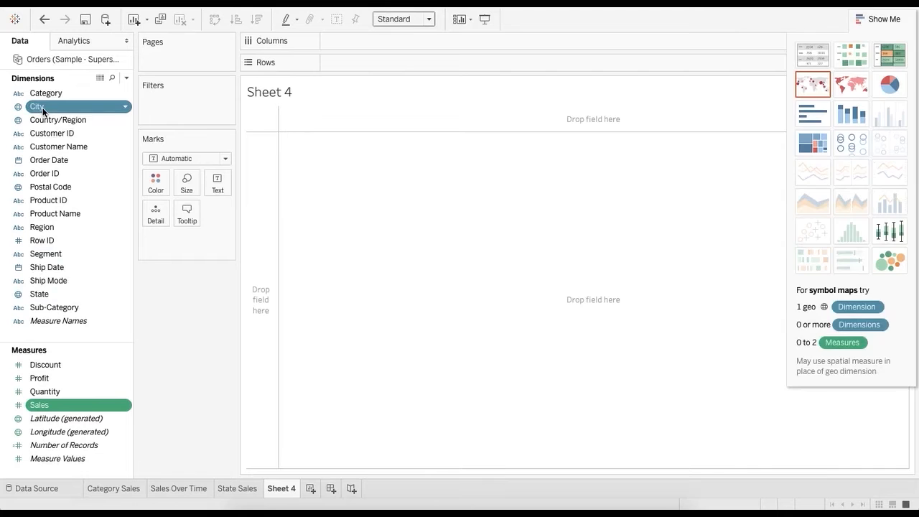
left_click(824, 89)
left_click(885, 19)
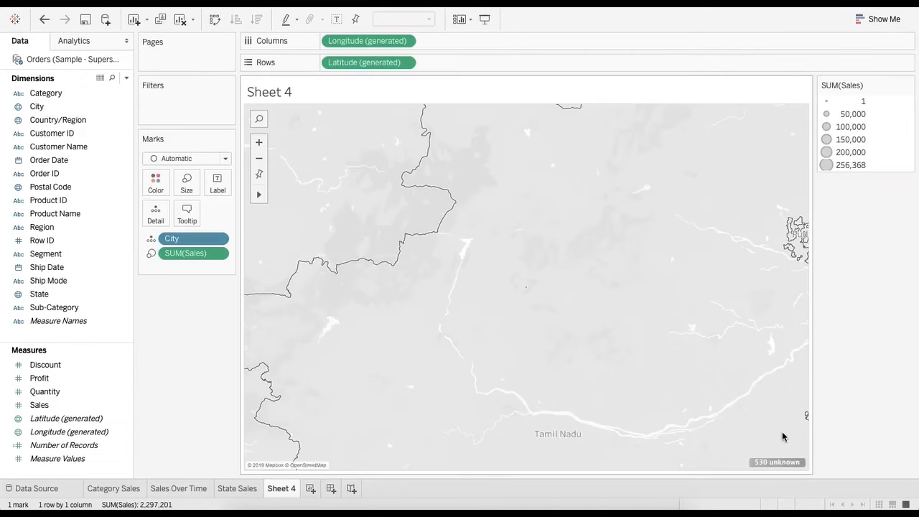
mouse_move(774, 464)
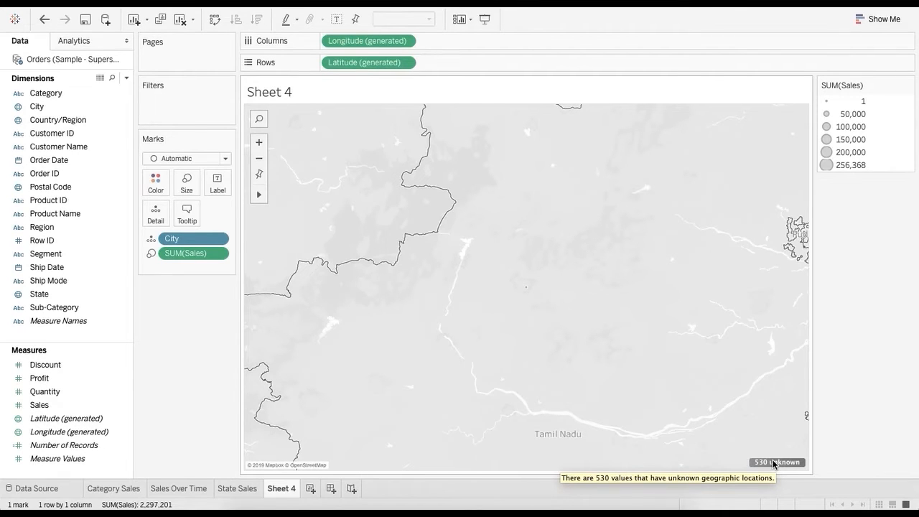
- Correct the map's unknown City locations by taking the country from the Country/Region field, and add State to the marks' detail
left_click(773, 462)
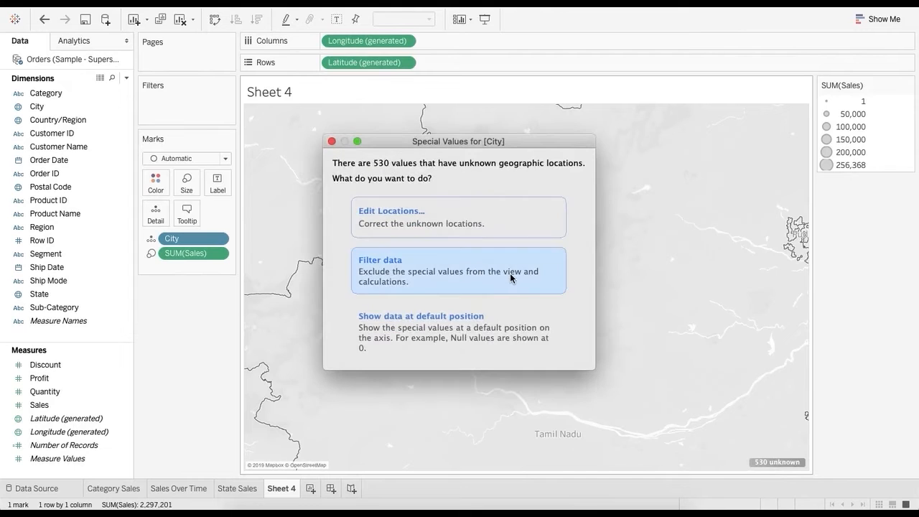
left_click(396, 212)
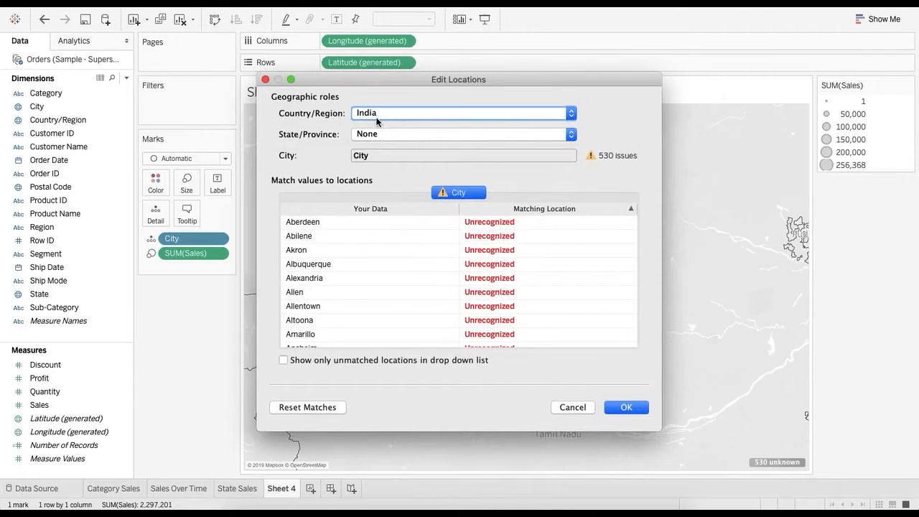
left_click(377, 115)
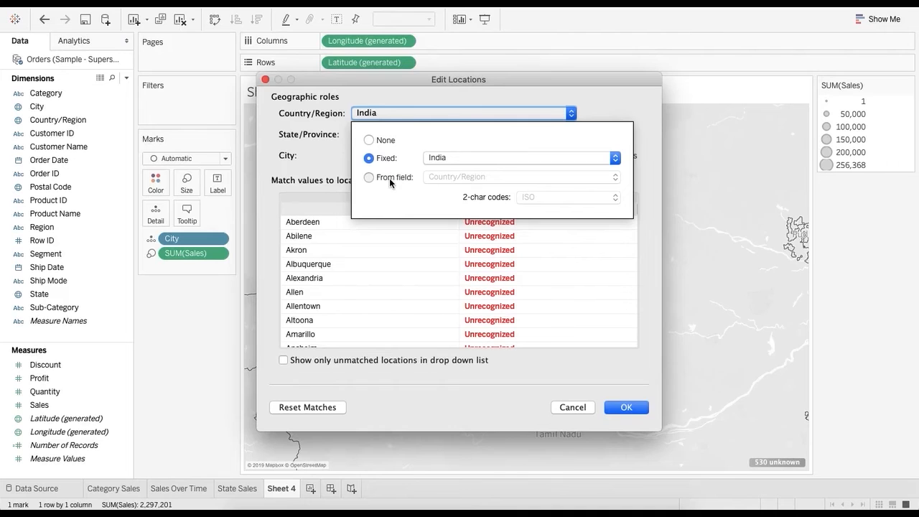
left_click(369, 177)
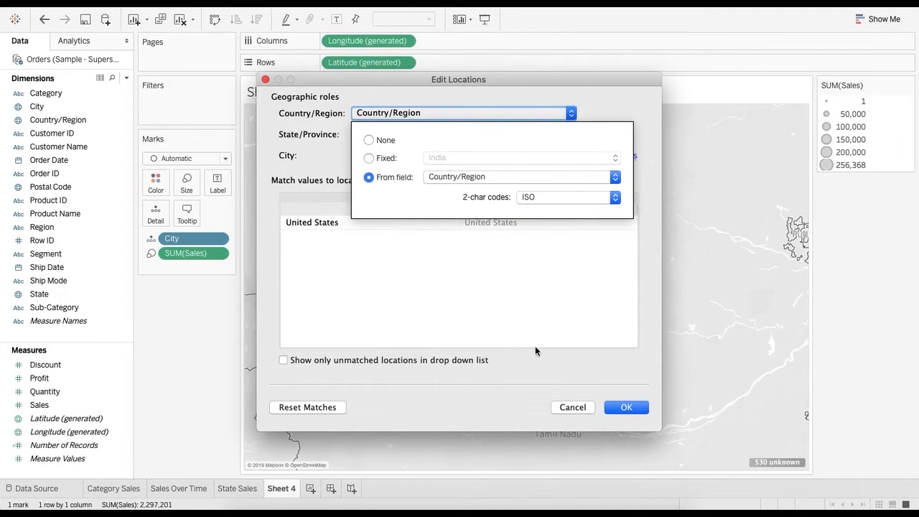
left_click(634, 409)
left_click(626, 407)
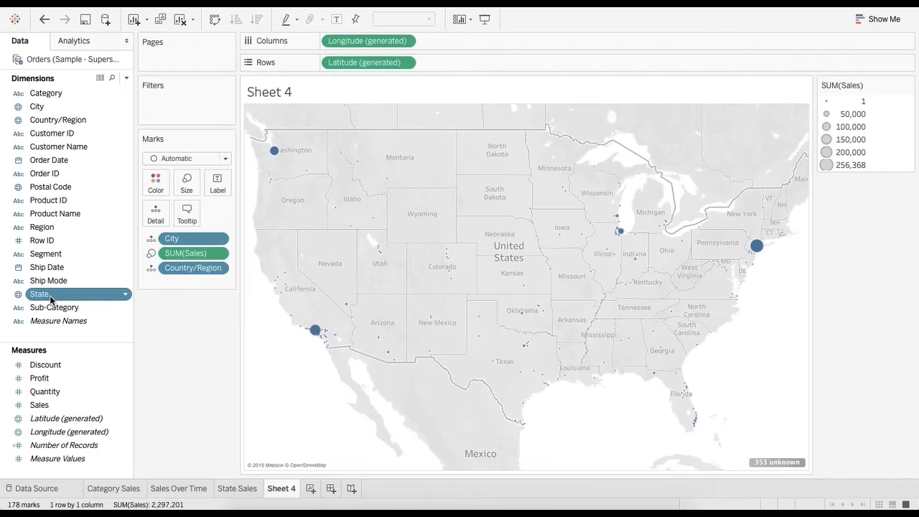
left_click_drag(50, 295, 149, 224)
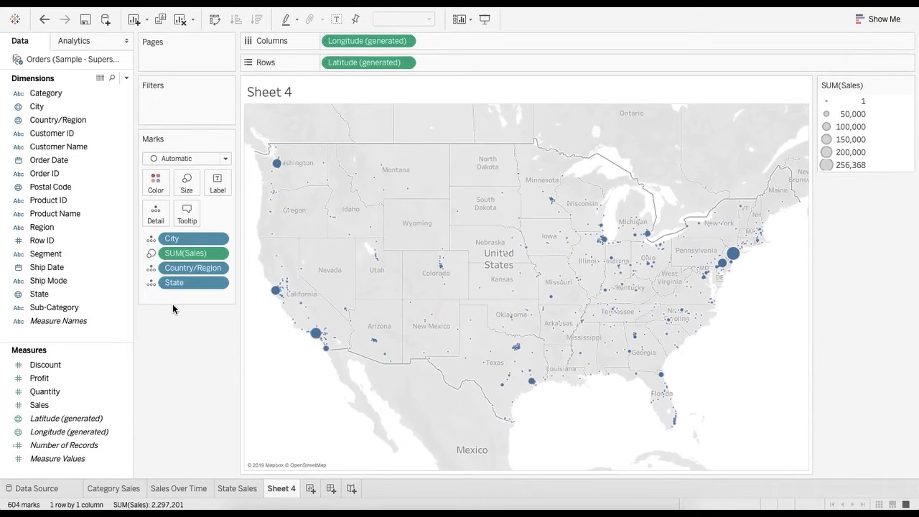
- Create a new dashboard and rename the city map worksheet Sheet 4 as City Sales
left_click(330, 488)
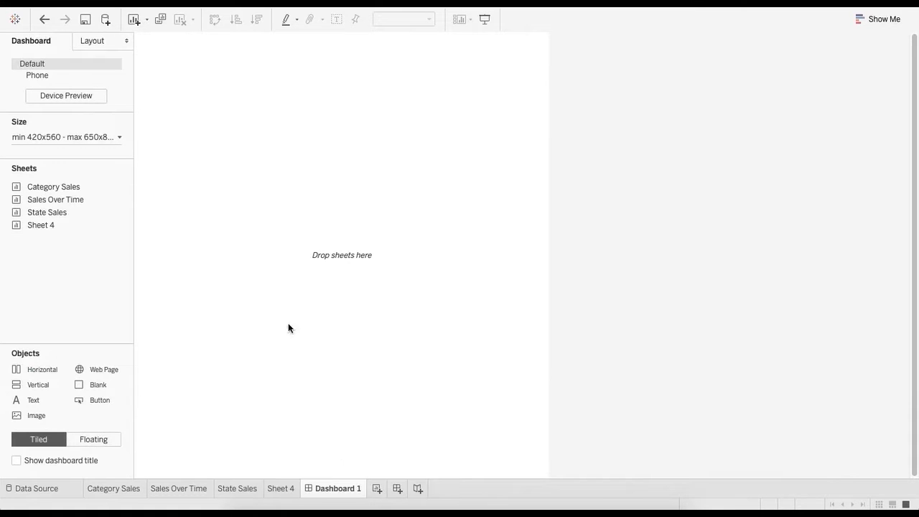
left_click_drag(53, 187, 187, 229)
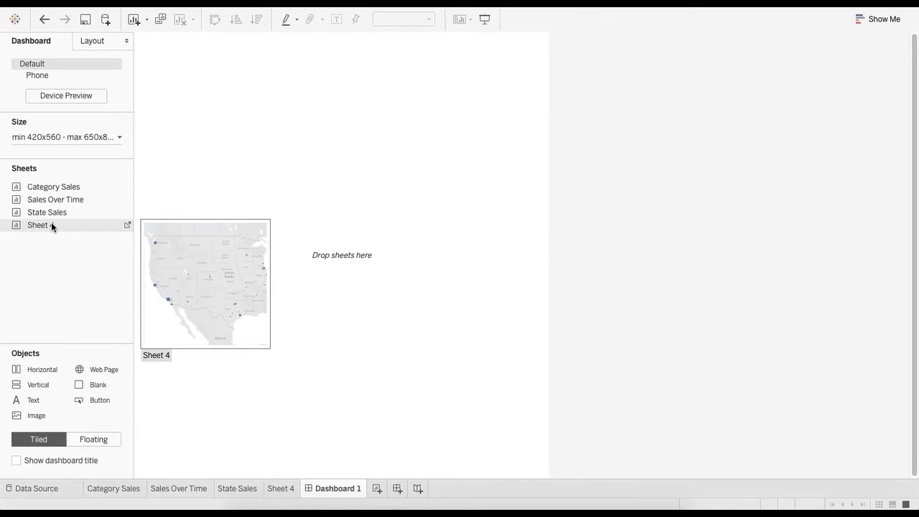
left_click(289, 492)
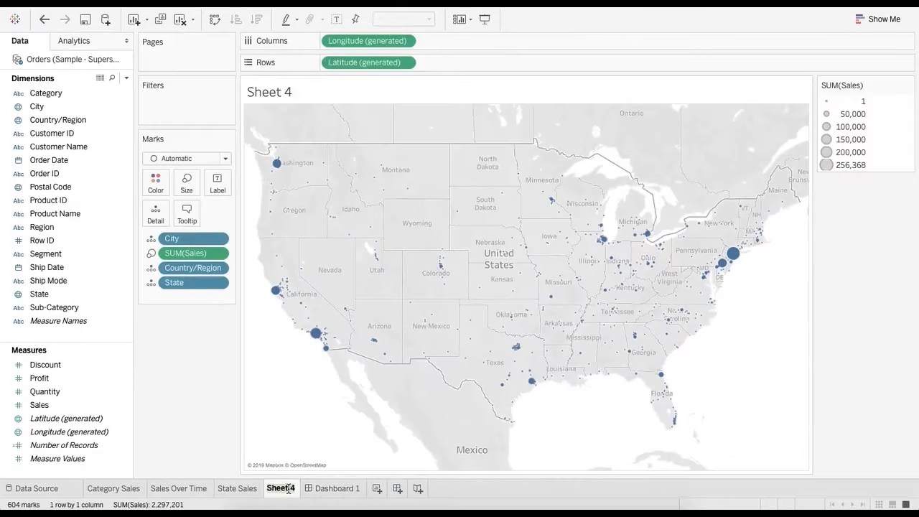
double_click(280, 489)
type("City Sales")
key("Return")
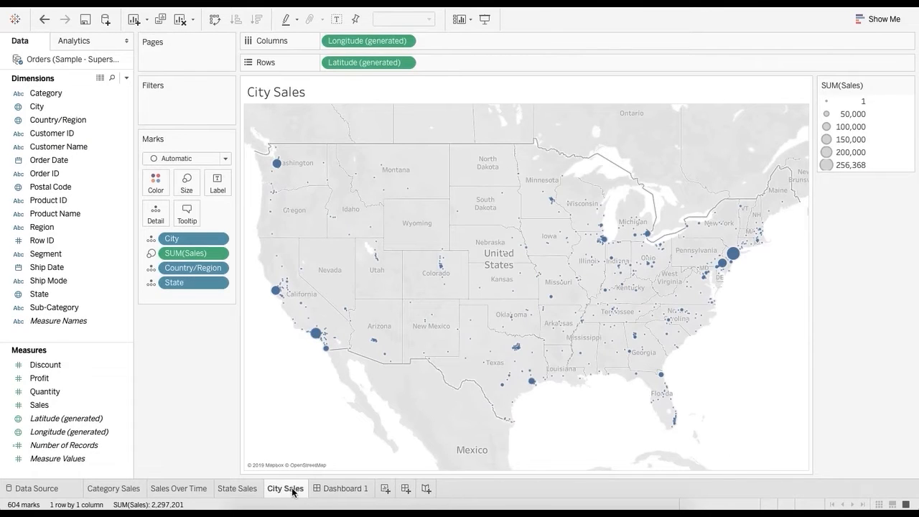
- Set the size of Dashboard 1 to Automatic
left_click(341, 489)
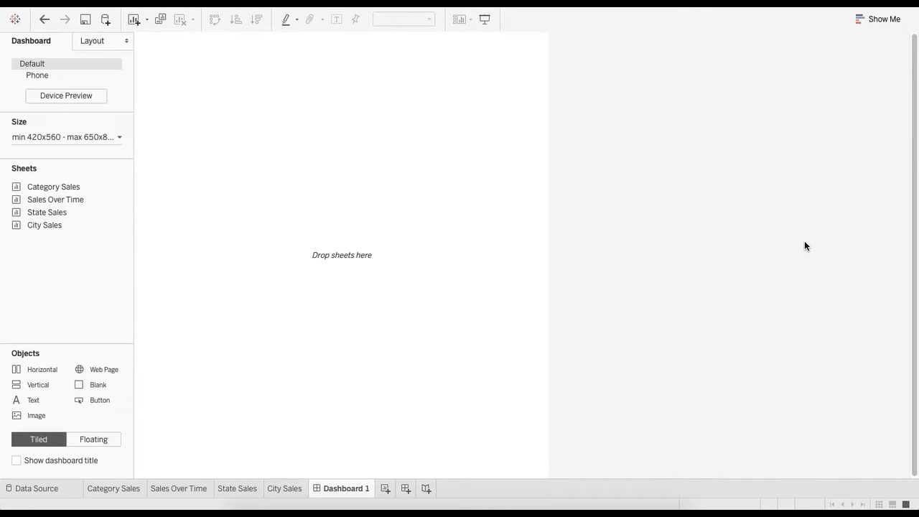
left_click(68, 133)
left_click(43, 158)
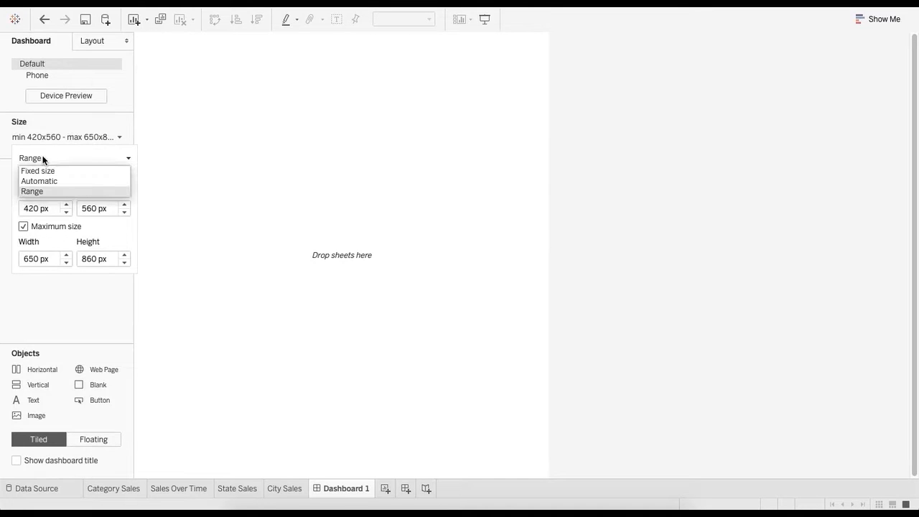
left_click(48, 181)
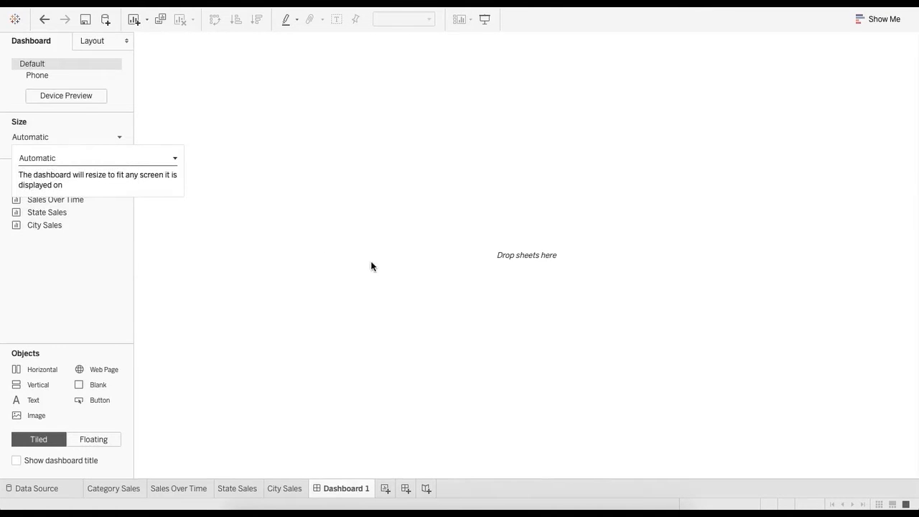
left_click(465, 295)
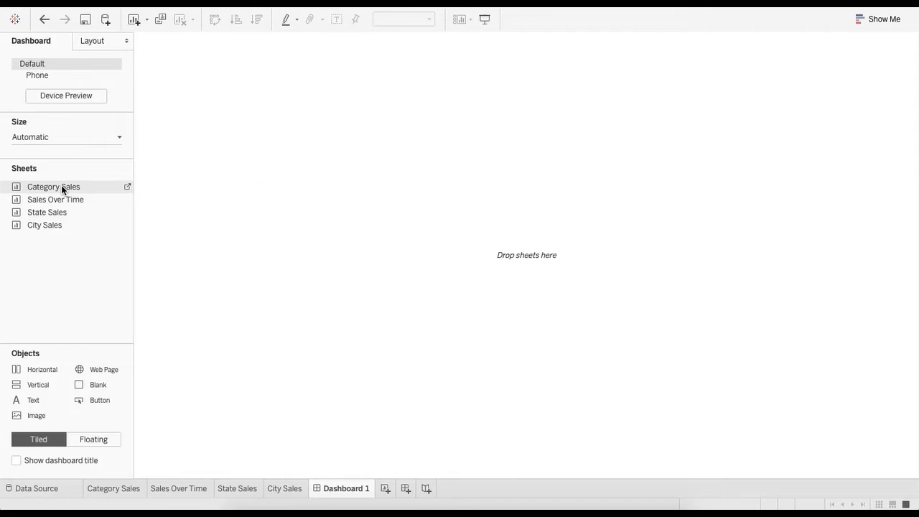
- Arrange the sheets two by two on the dashboard: Category Sales beside Sales Over Time, with State Sales and City Sales beneath them
left_click_drag(62, 188, 181, 200)
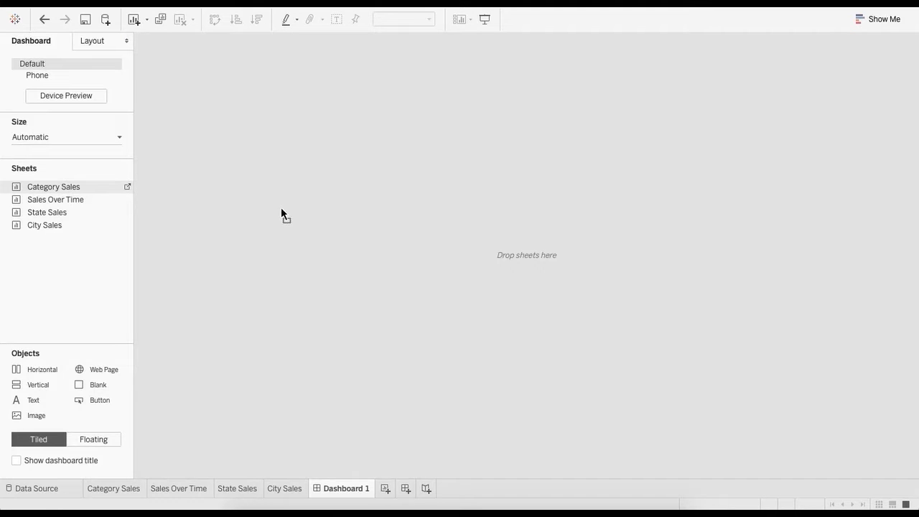
left_click_drag(281, 208, 281, 209)
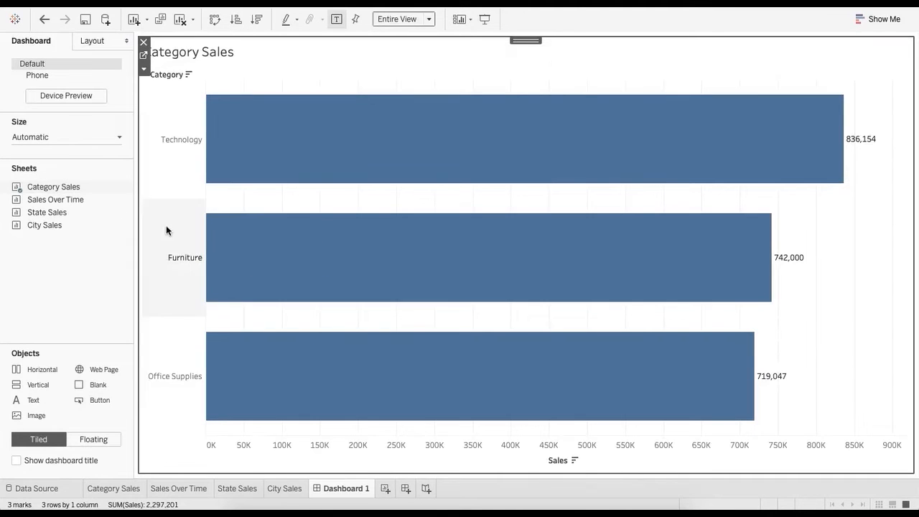
left_click_drag(74, 200, 695, 264)
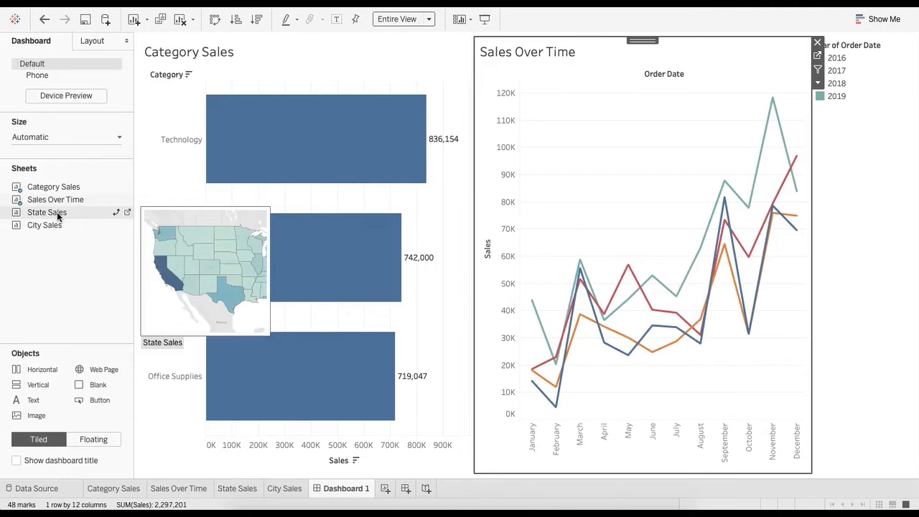
left_click_drag(58, 216, 301, 340)
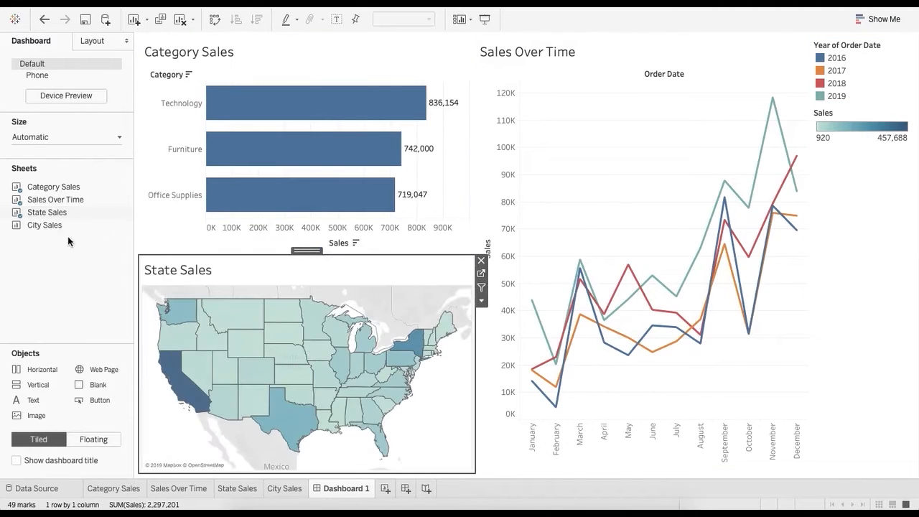
mouse_move(54, 230)
left_click_drag(54, 230, 635, 373)
left_click(865, 385)
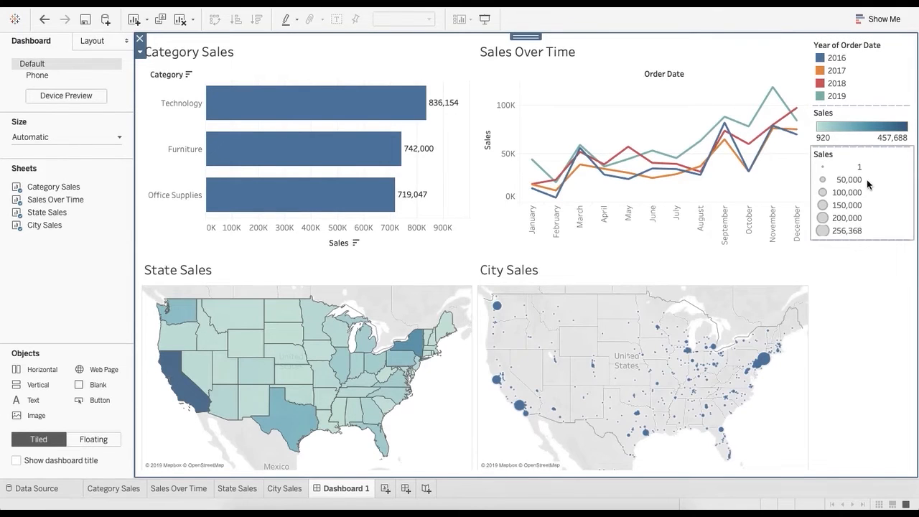
- Remove the city map's Sales size legend from the dashboard
mouse_move(643, 366)
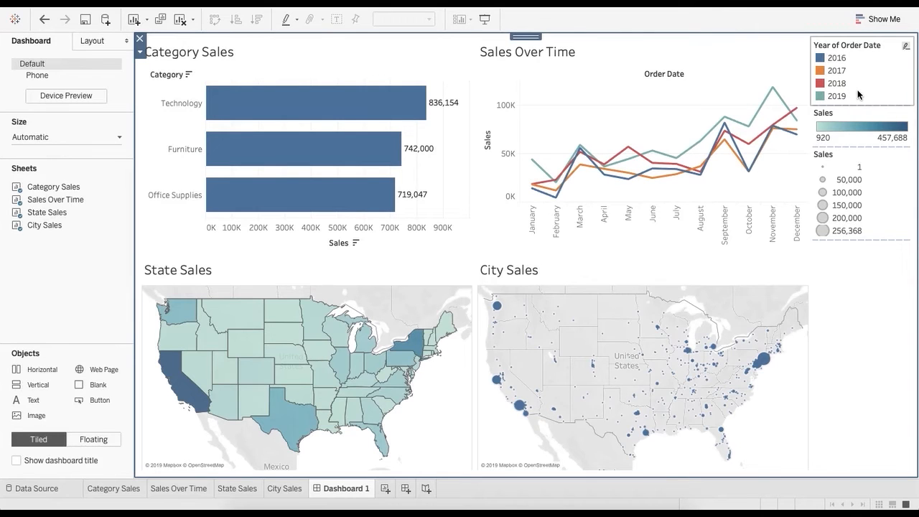
left_click(851, 178)
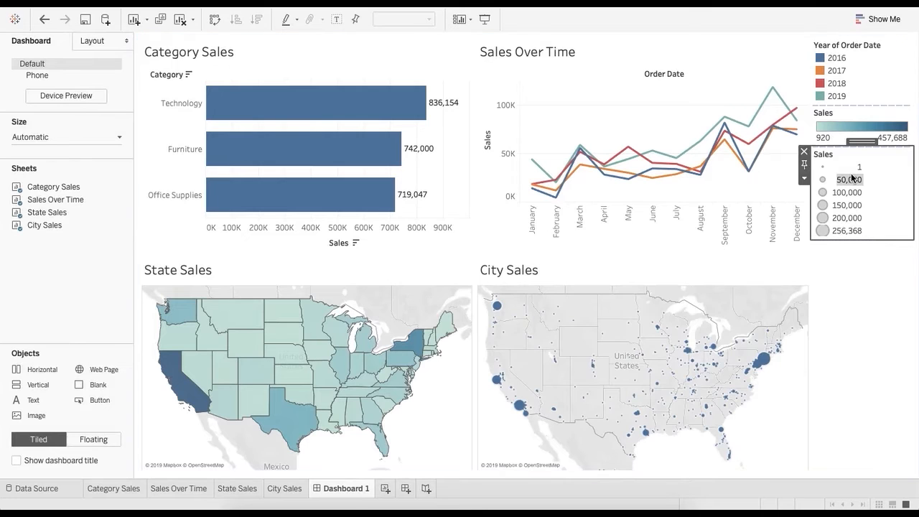
left_click(804, 153)
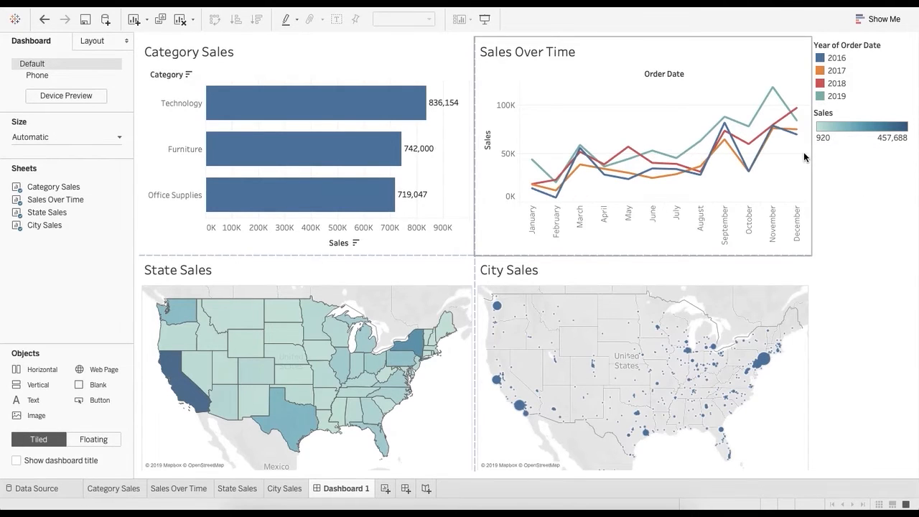
- Make the Sales color legend floating and place it over the lower-right corner of the State Sales map
left_click(854, 139)
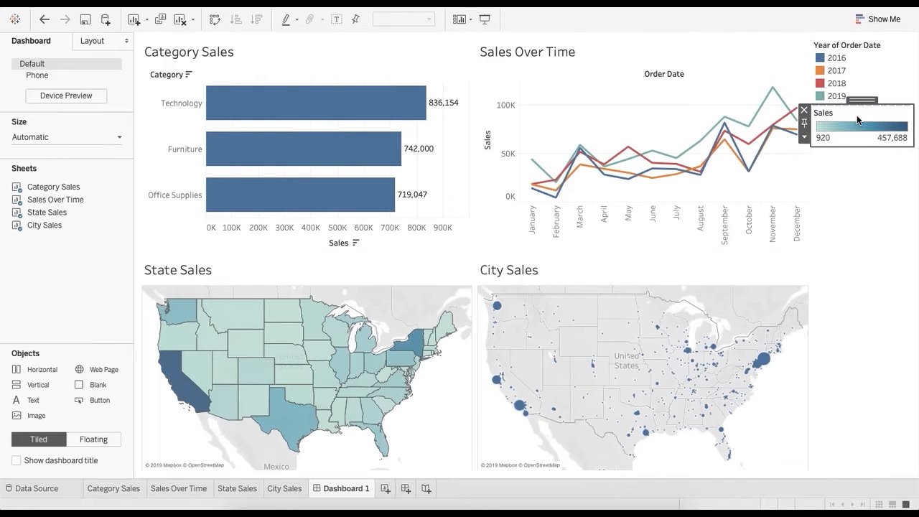
left_click(803, 139)
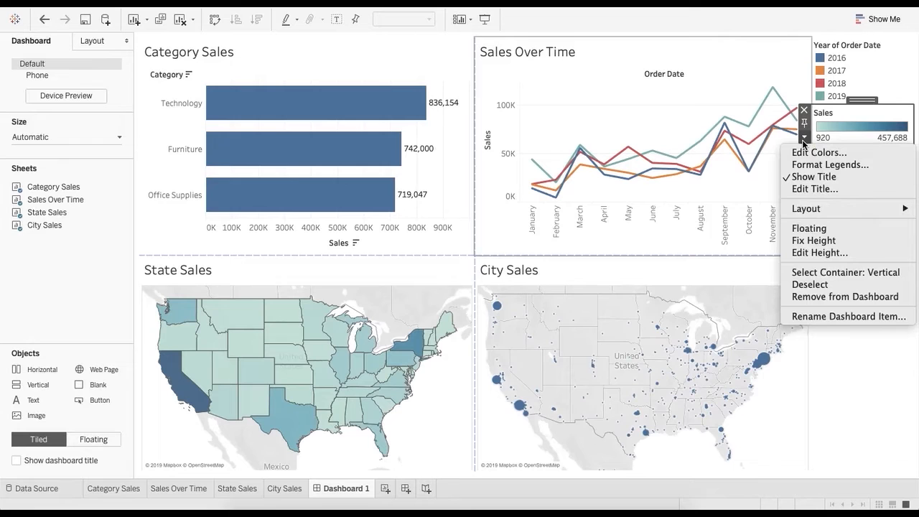
left_click(809, 228)
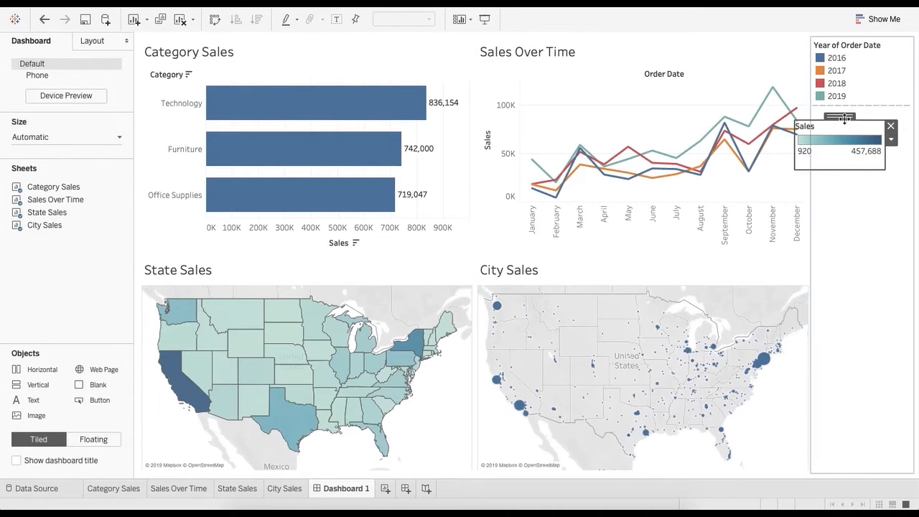
left_click_drag(844, 118, 456, 405)
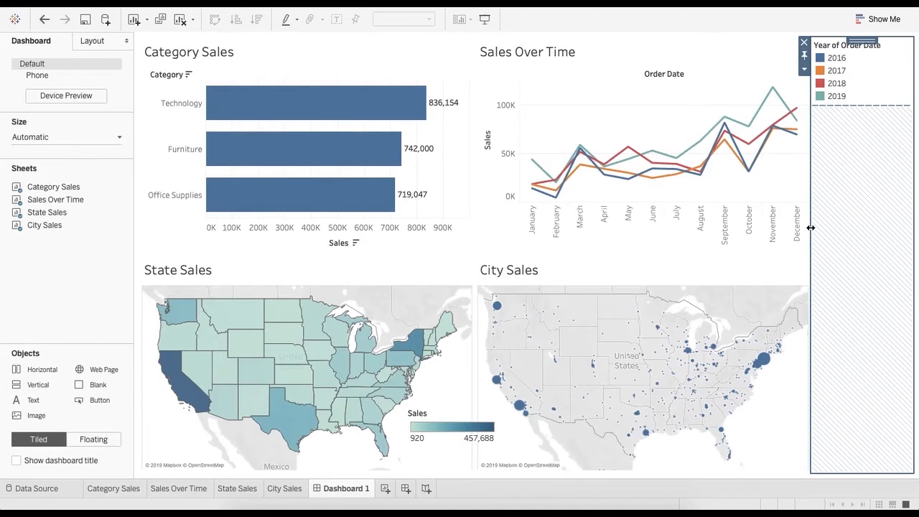
- Make the container holding the Year of Order Date legend floating and place it over the upper-left part of the Sales Over Time chart
left_click(809, 69)
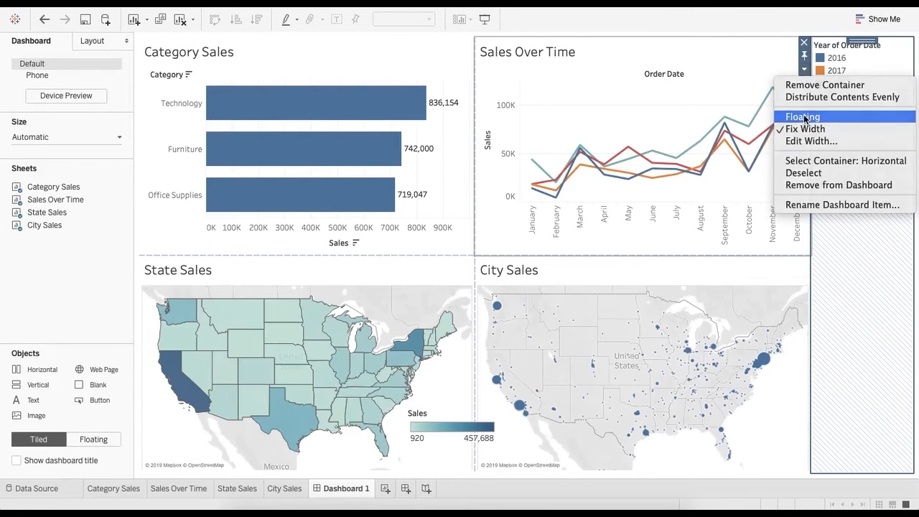
left_click(808, 117)
left_click_drag(850, 49, 631, 62)
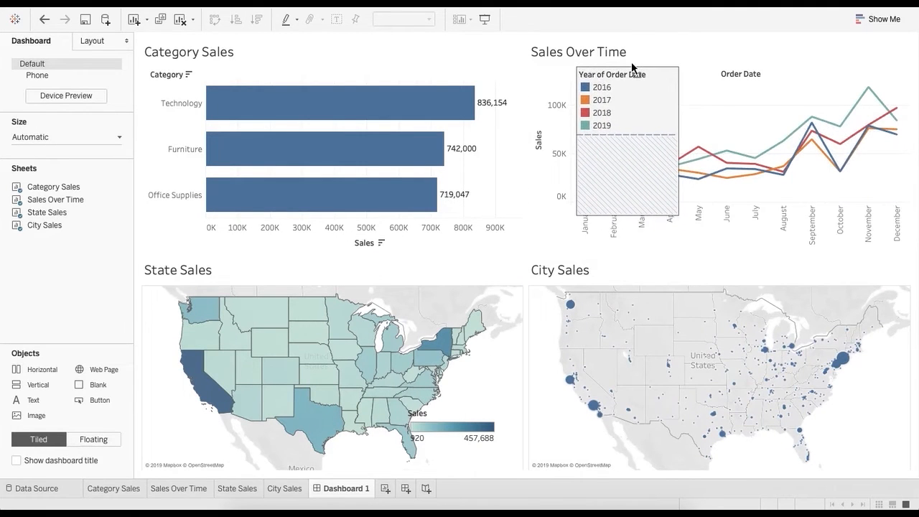
left_click_drag(631, 62, 630, 59)
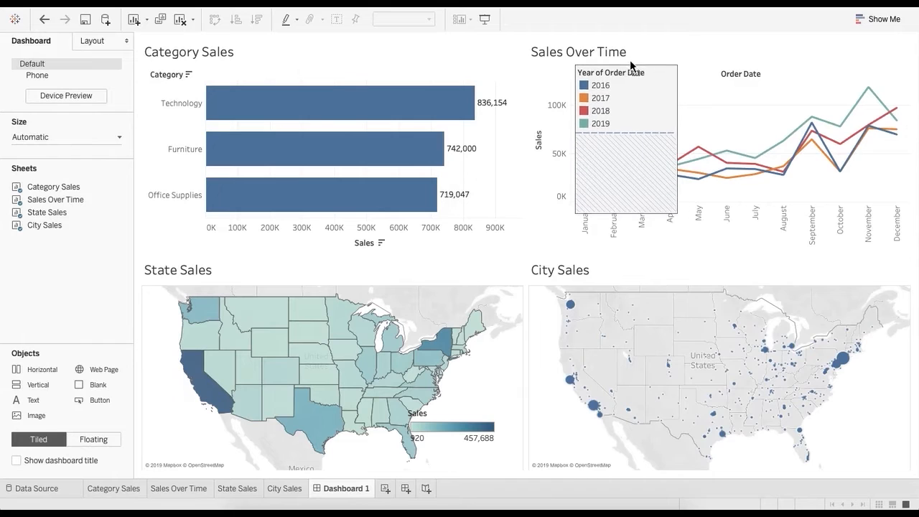
left_click(81, 275)
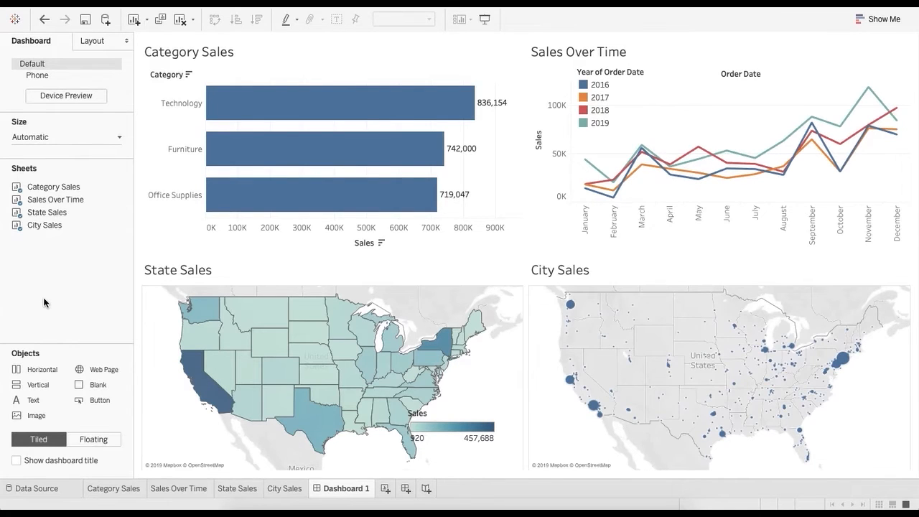
- Add a new worksheet and build a horizontal bar chart of Sales by Sub-Category
left_click(386, 489)
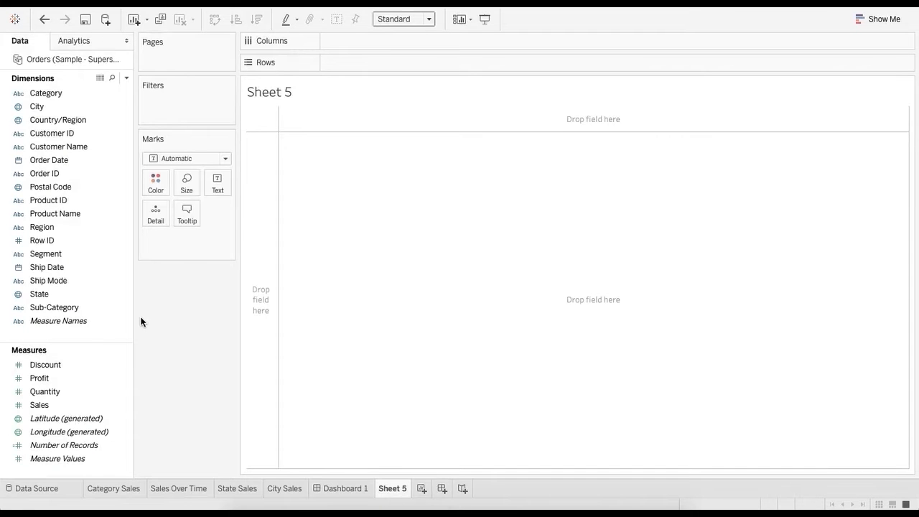
left_click_drag(59, 404, 351, 38)
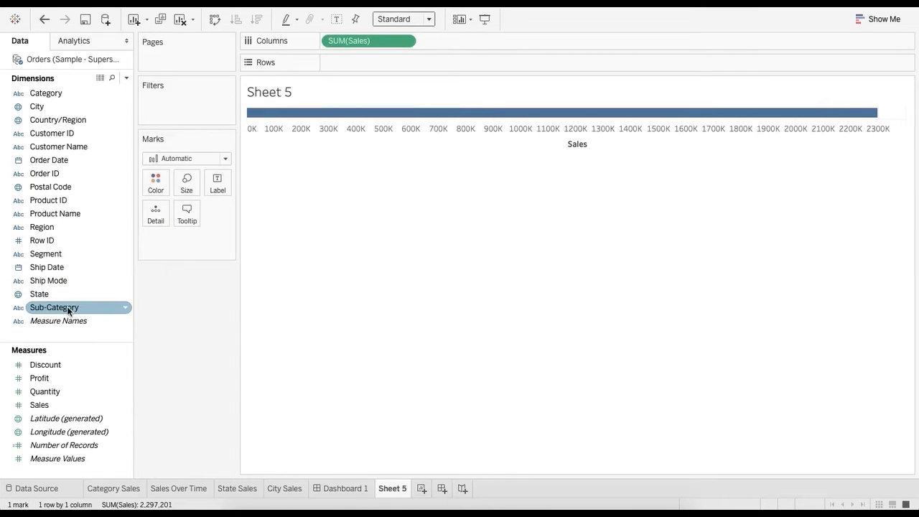
left_click_drag(66, 305, 339, 66)
left_click_drag(343, 65, 342, 65)
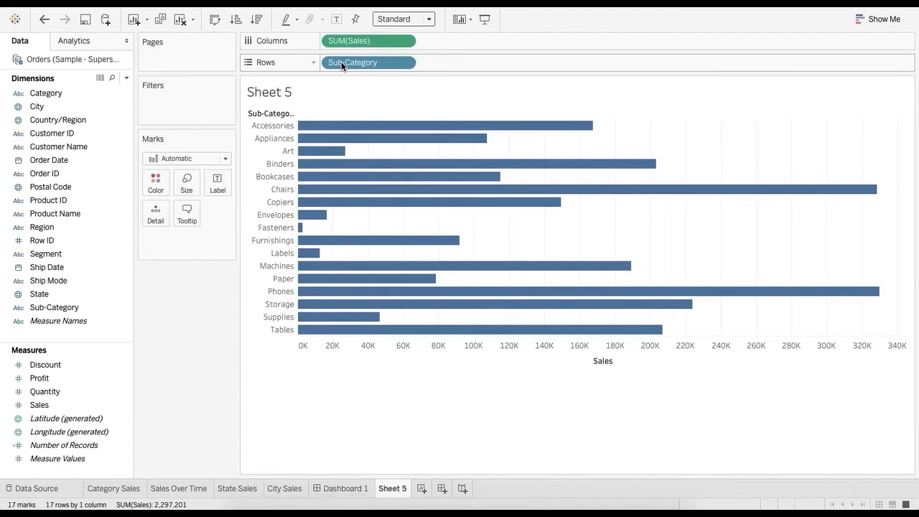
- Create a parameter named Sales/Profit with the String data type and allowable values restricted to a list
left_click(128, 80)
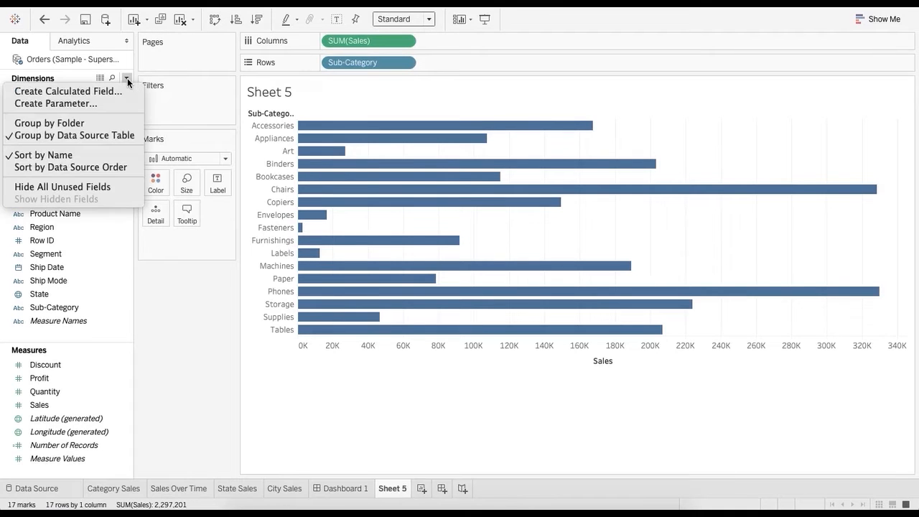
left_click(96, 102)
type("Sales")
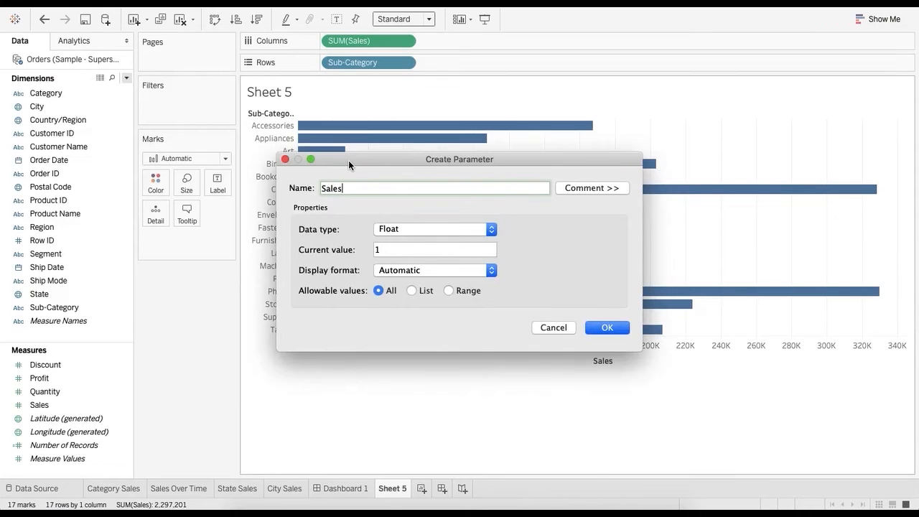
type("/Profit")
left_click(409, 230)
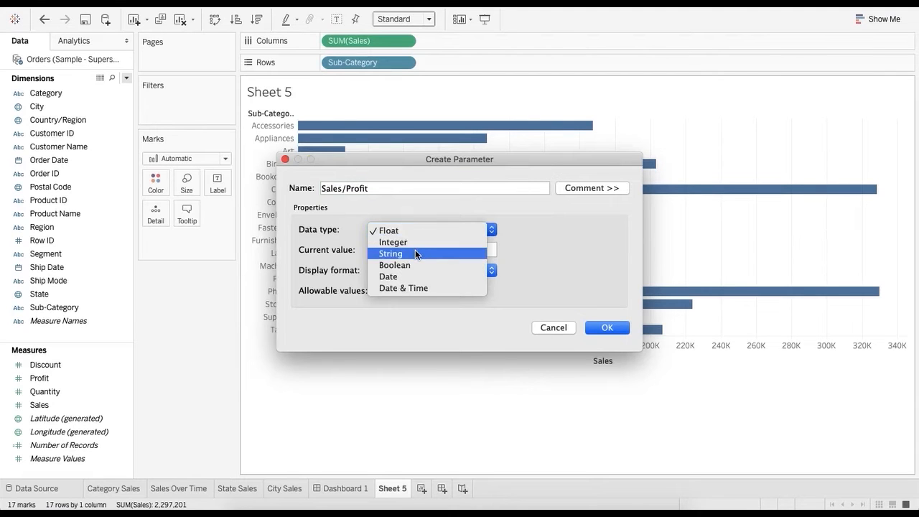
left_click(415, 252)
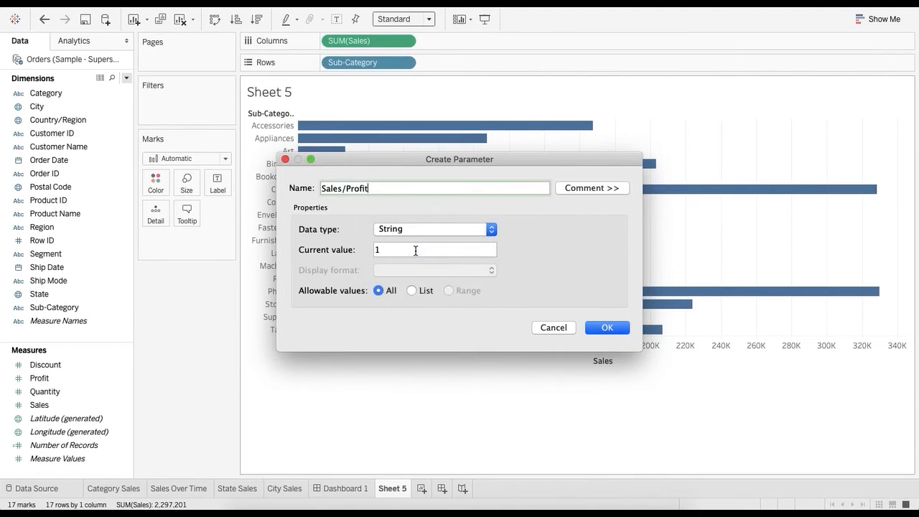
left_click(419, 290)
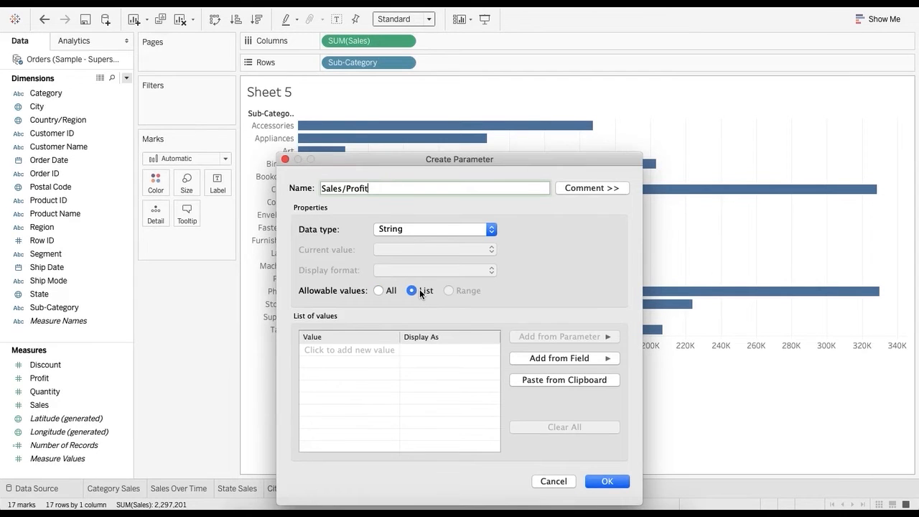
- Add Sales and Profit to the parameter's list of values and save the parameter
left_click(329, 349)
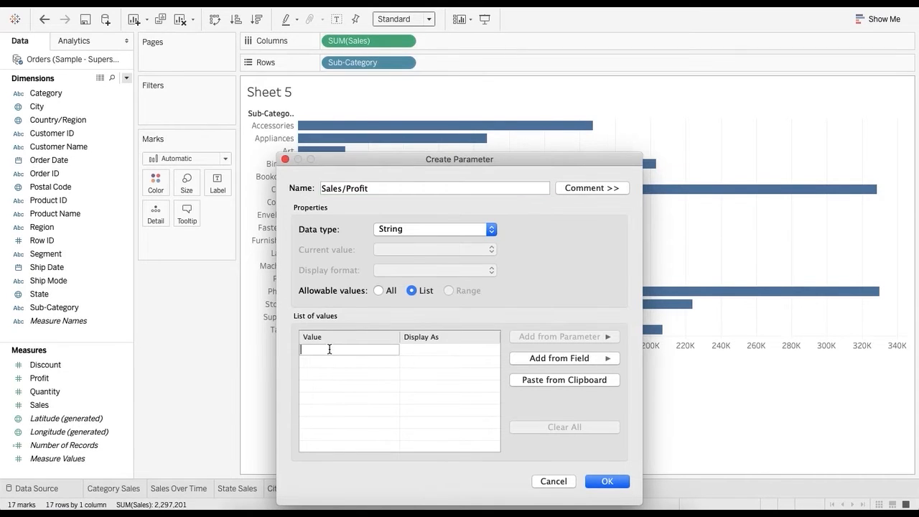
type("Sales")
left_click(334, 365)
type("Profit")
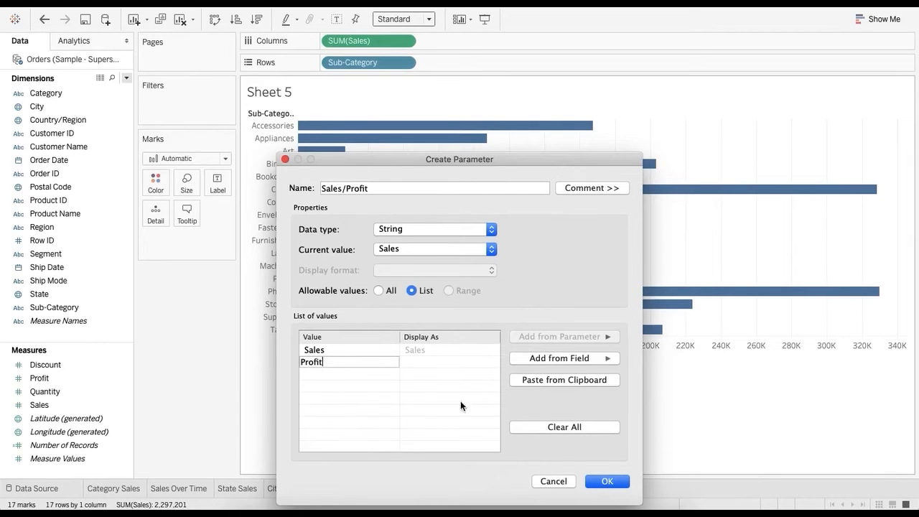
key("Tab")
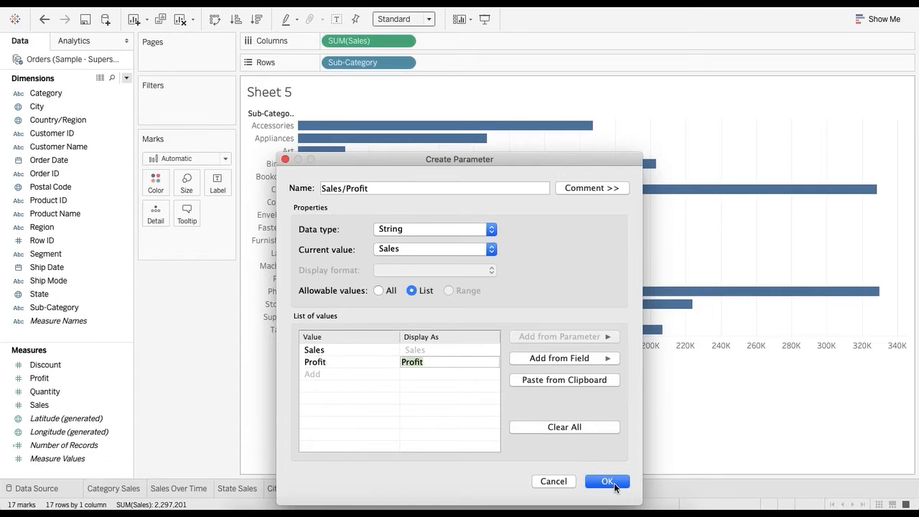
left_click(607, 481)
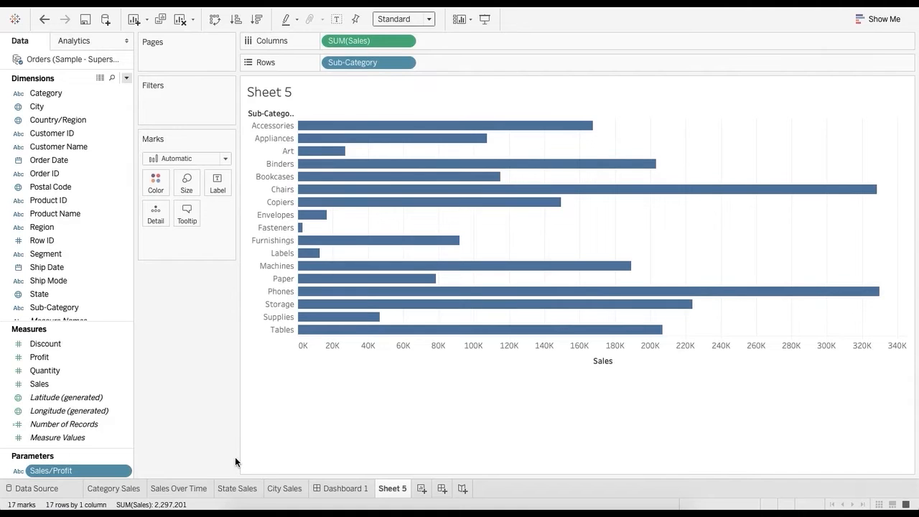
- Show the Sales/Profit parameter control on the sheet and try its options, ending on Sales
right_click(90, 476)
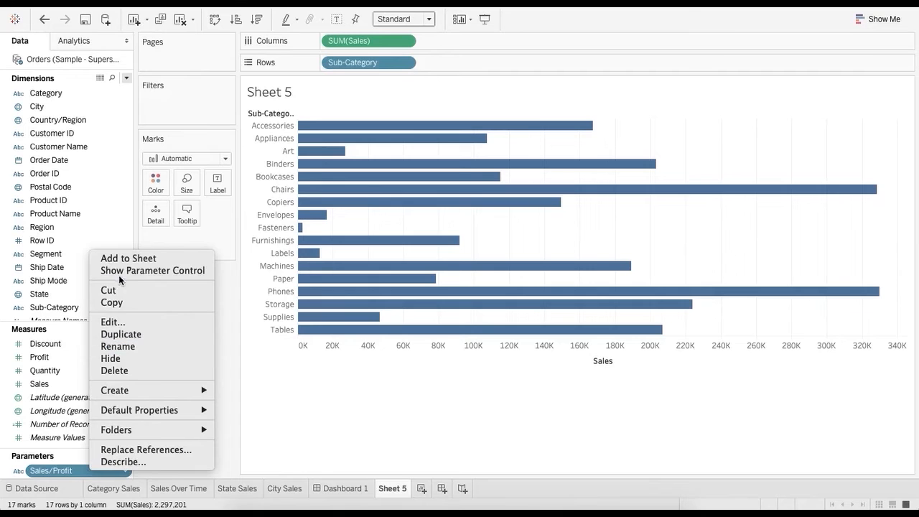
left_click(119, 271)
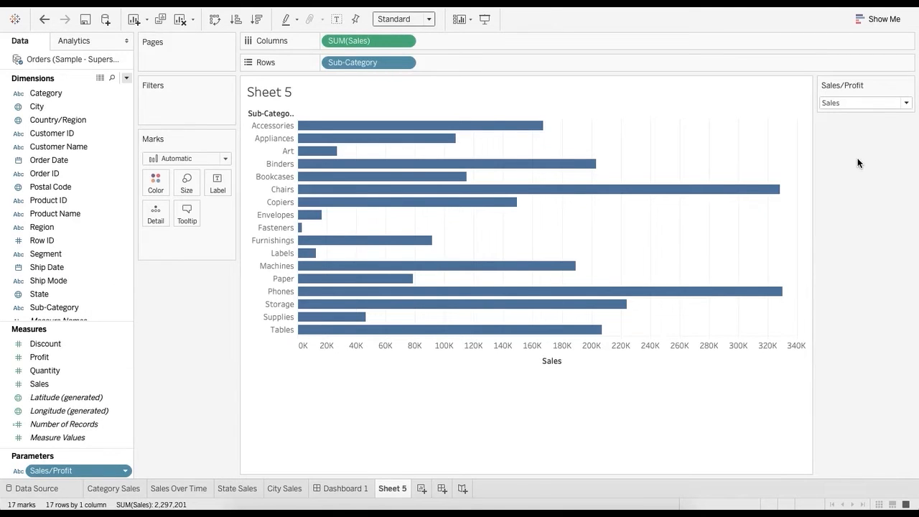
left_click(857, 104)
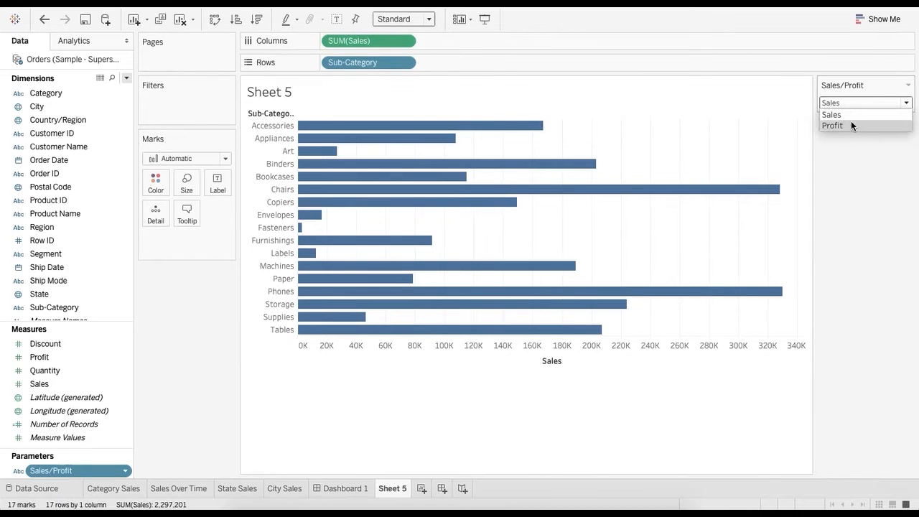
left_click(851, 121)
left_click(846, 104)
left_click(843, 113)
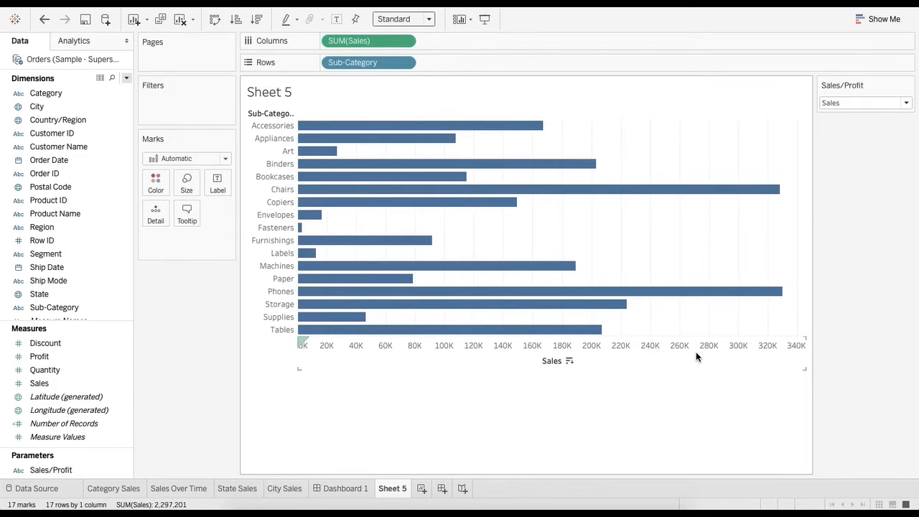
- Create a calculated field named 2 in One and begin its formula with CASE [Sales/Profit]
left_click(127, 79)
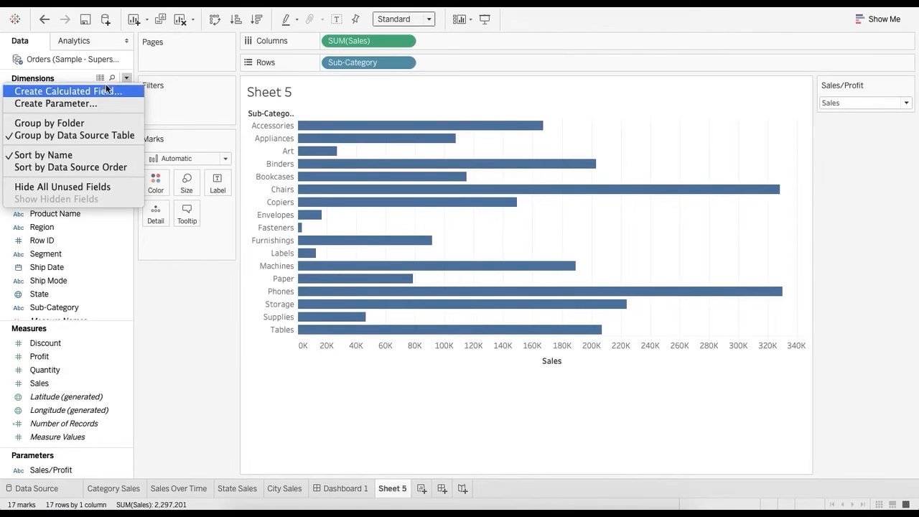
left_click(98, 88)
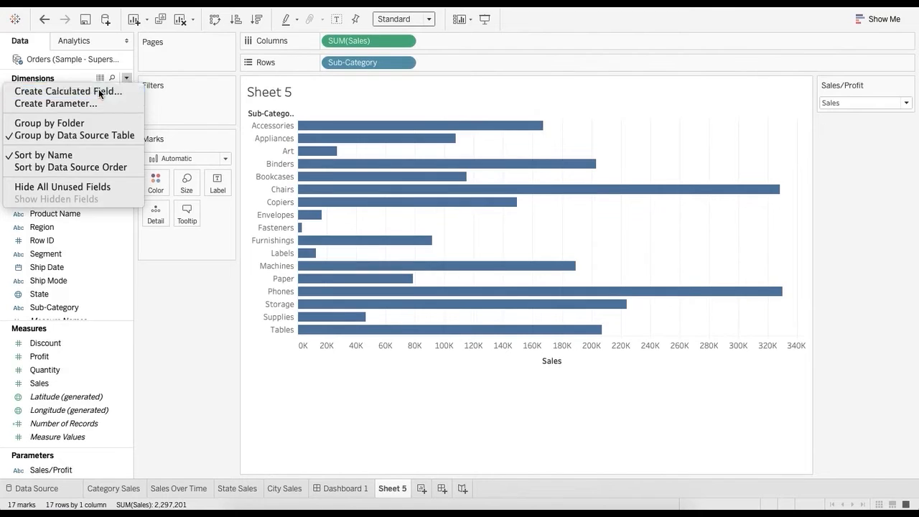
type("2")
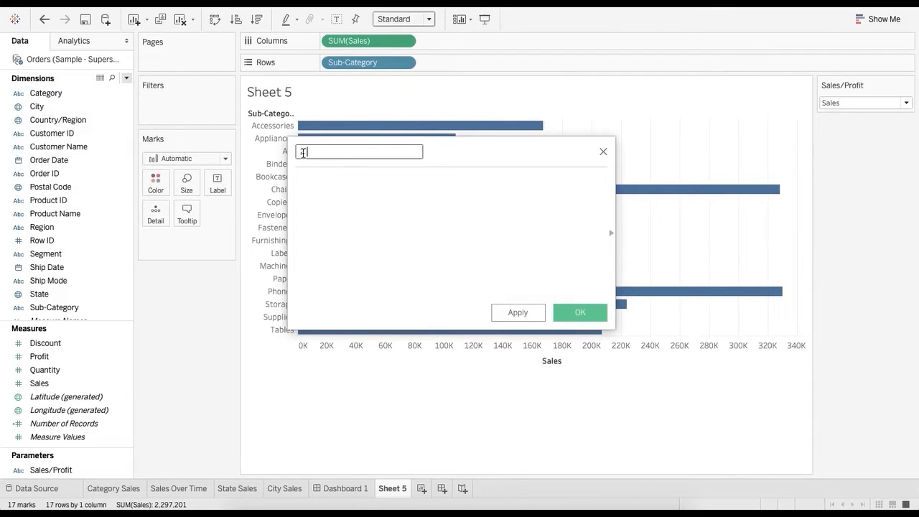
type(" in One")
key("Tab")
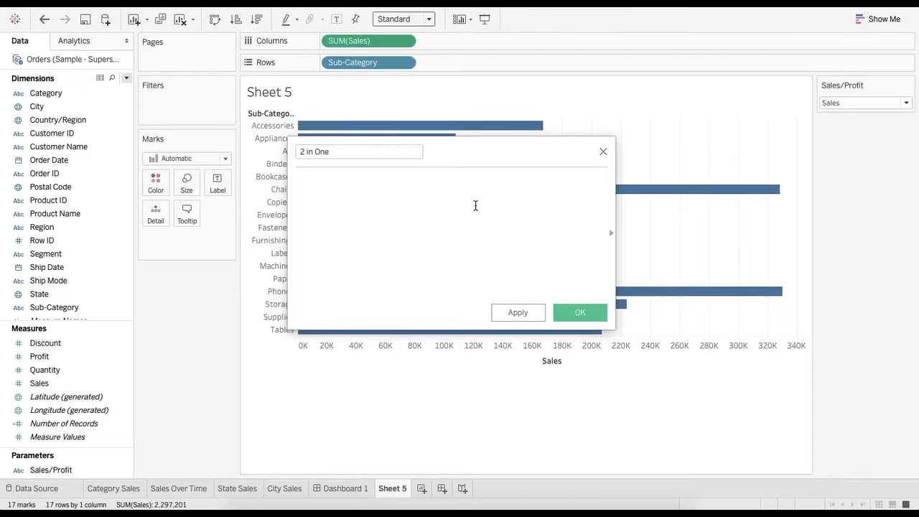
type("CAS")
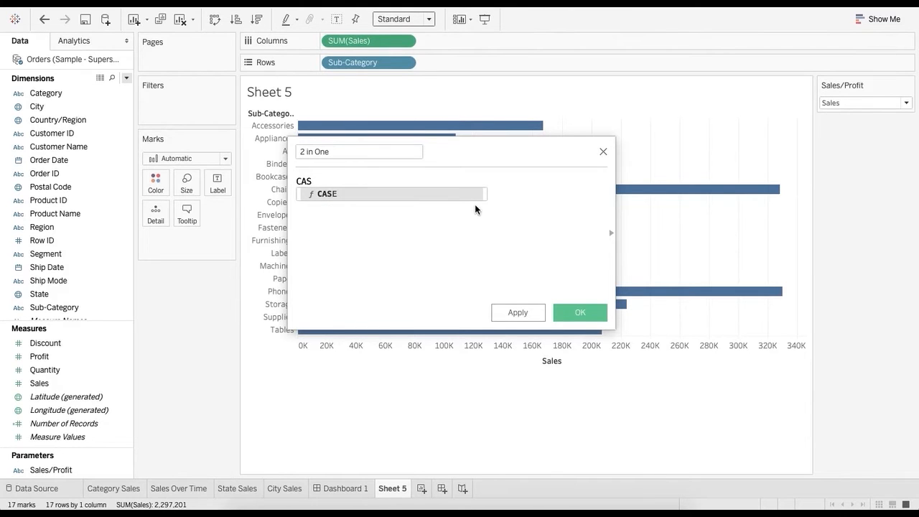
type("E")
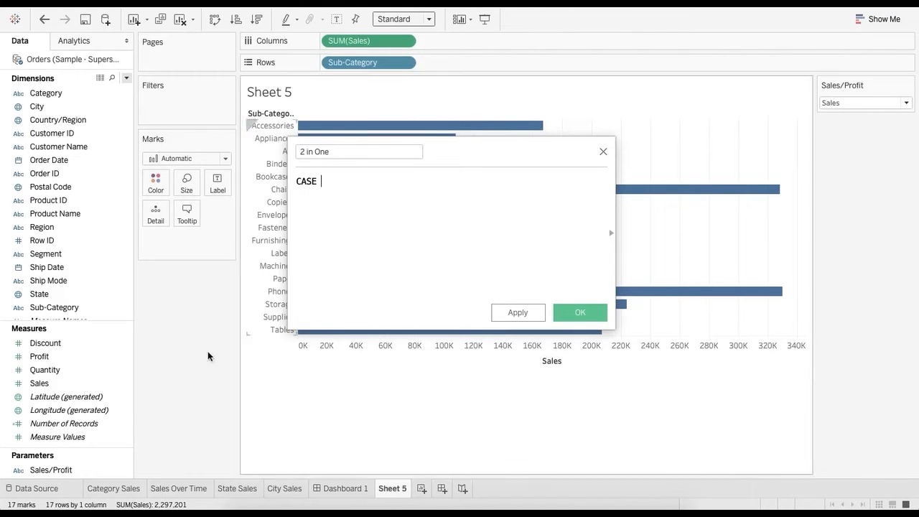
left_click_drag(65, 469, 433, 196)
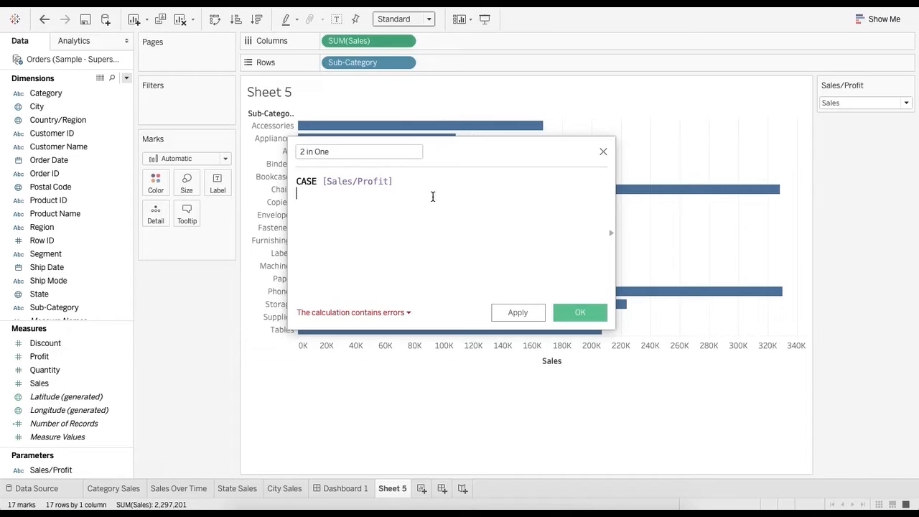
- Complete the formula with WHEN 'Sales' THEN [Sales], WHEN 'Profit' THEN [Profit] and END, and save the calculated field
type("WHEN 'Sales' THEN")
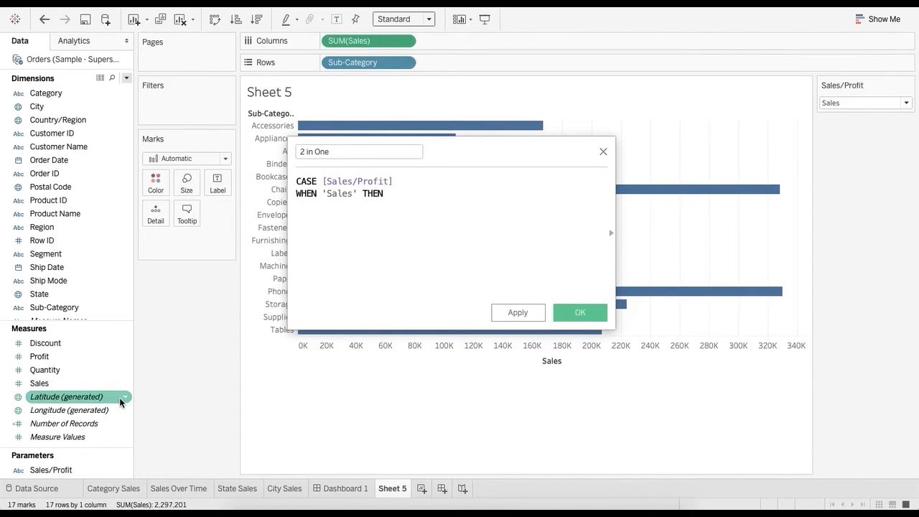
left_click_drag(65, 383, 424, 234)
type("WHEN")
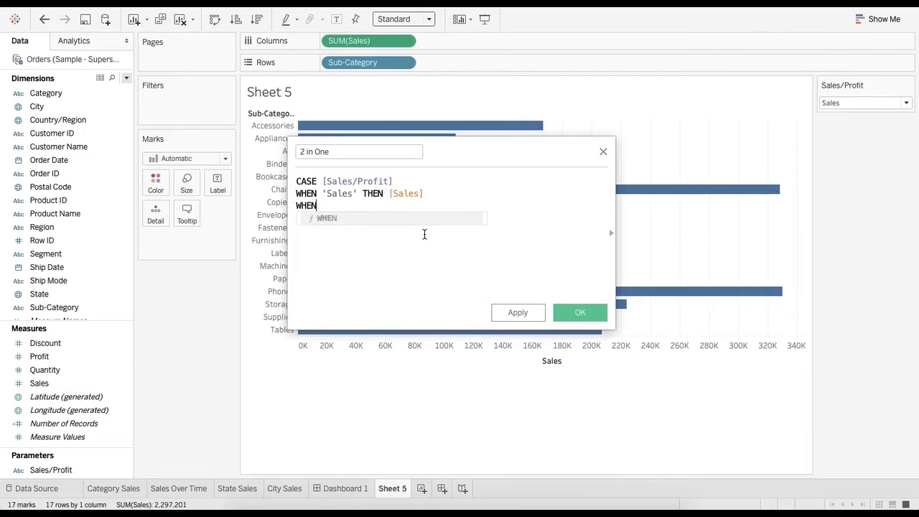
type(" 'Profit' THEN")
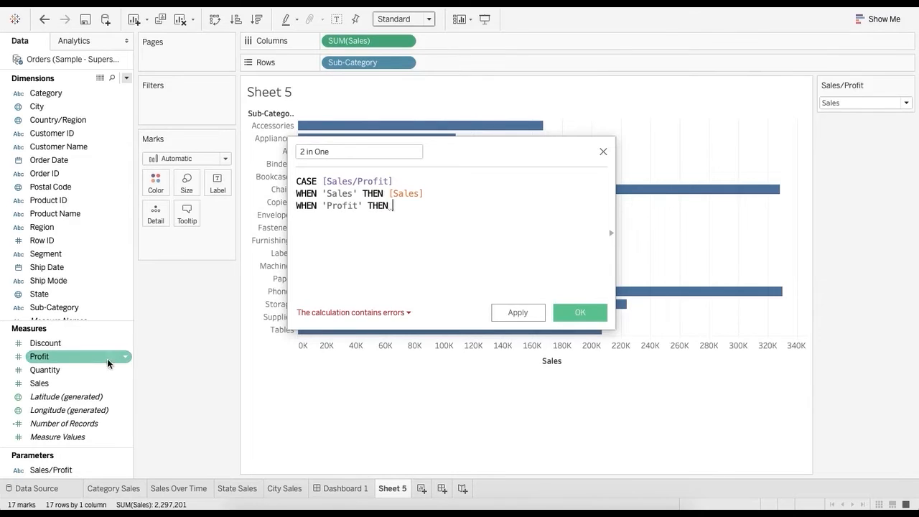
left_click_drag(70, 355, 447, 240)
key("Return")
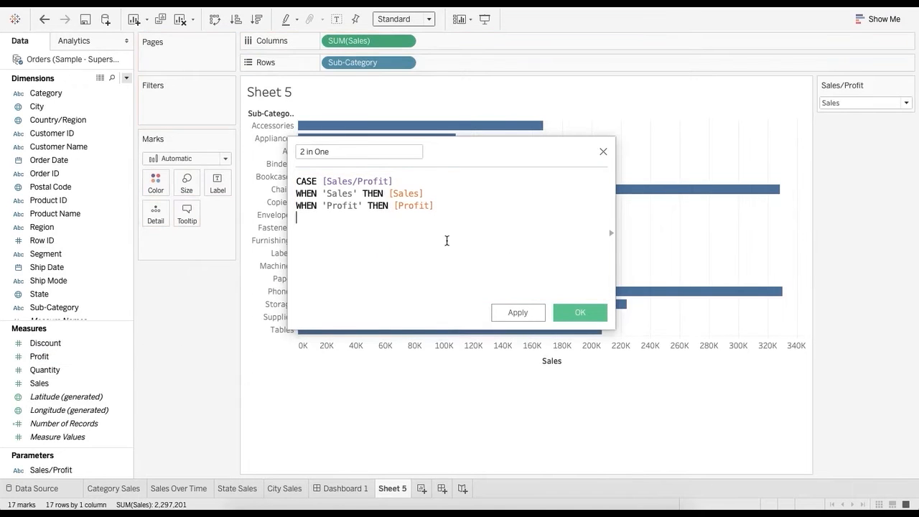
type("END")
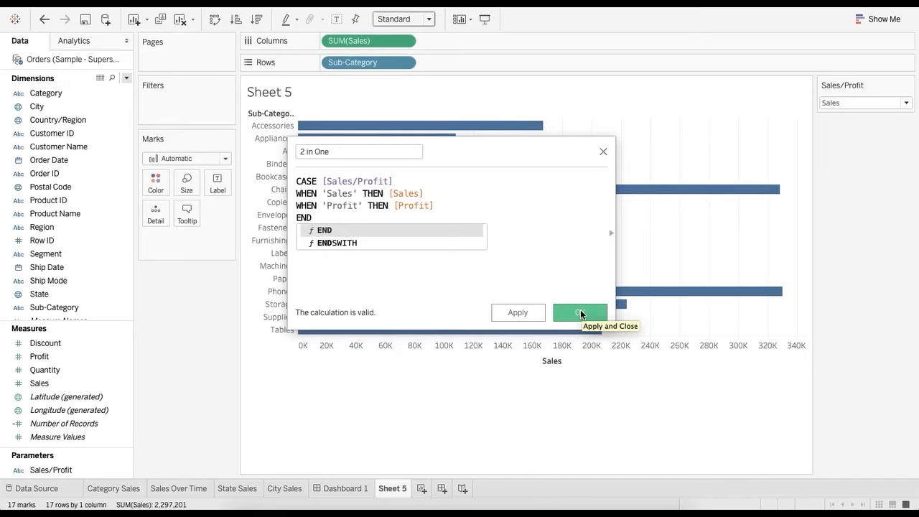
left_click(580, 313)
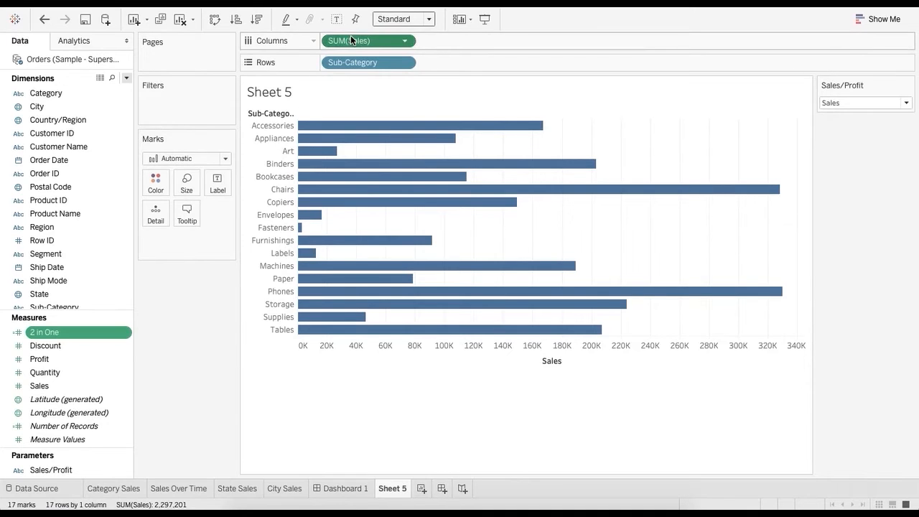
- Replace SUM(Sales) on Columns with the 2 in One calculated field
left_click_drag(351, 37, 183, 337)
left_click(78, 333)
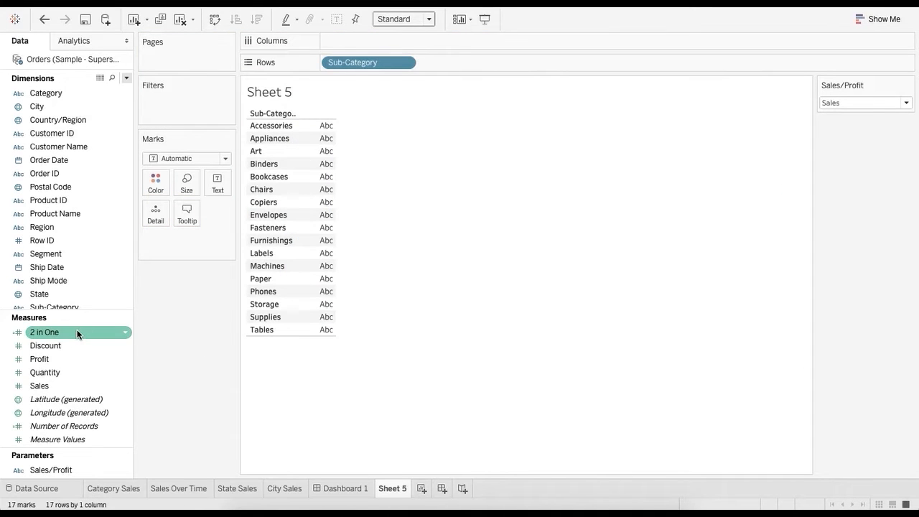
left_click_drag(78, 333, 358, 41)
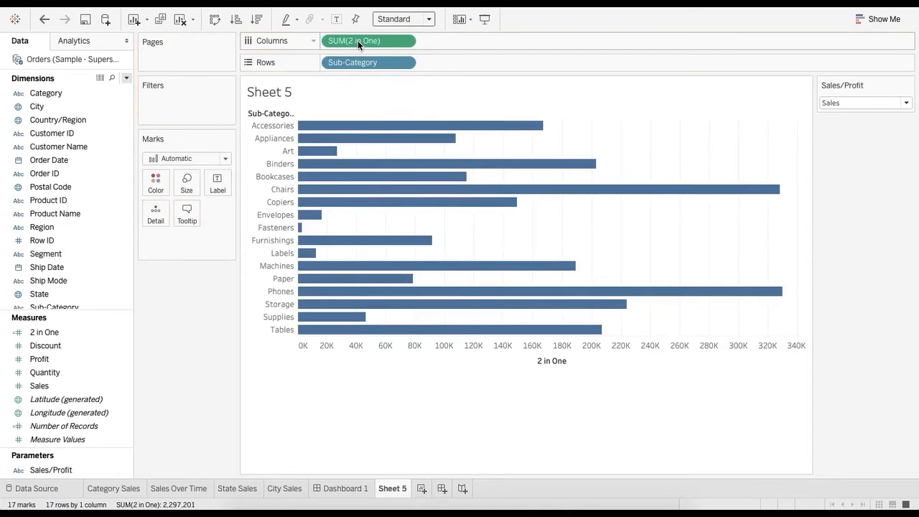
- Test the chart by switching the Sales/Profit parameter to Profit and back to Sales
left_click(850, 101)
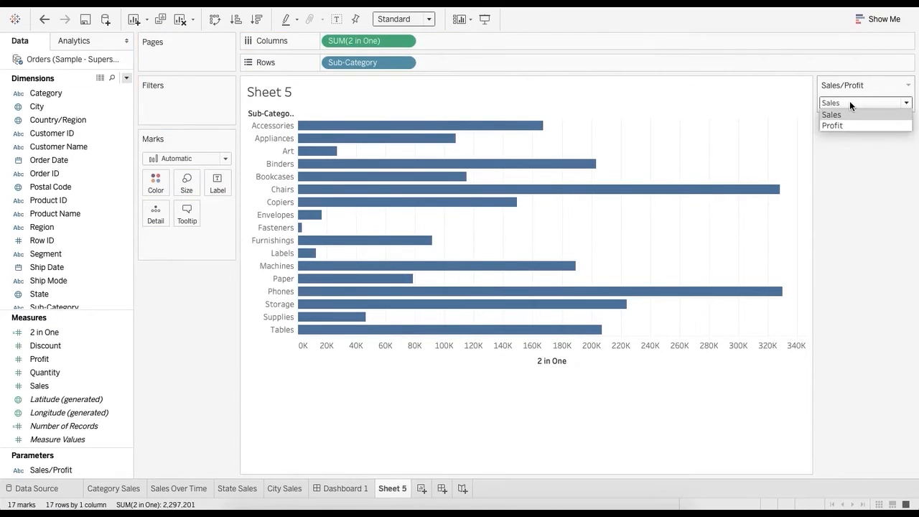
left_click(846, 125)
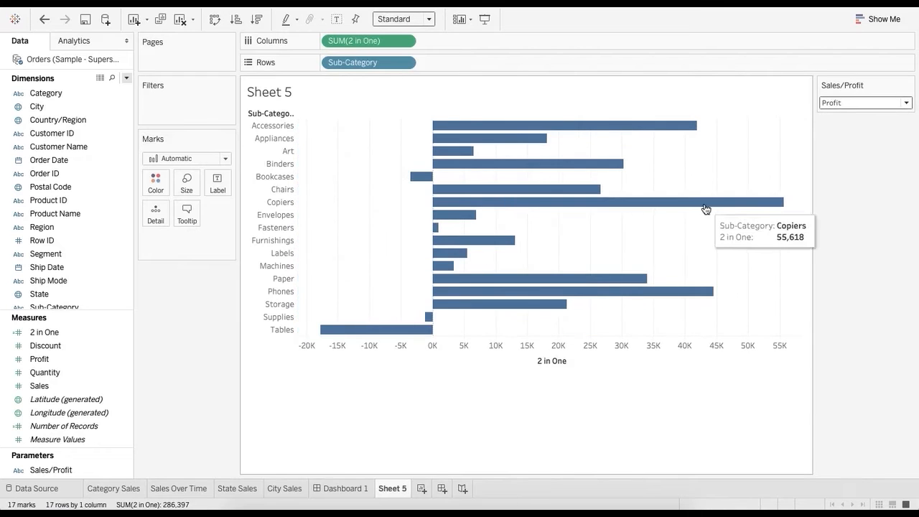
left_click(863, 99)
left_click(846, 114)
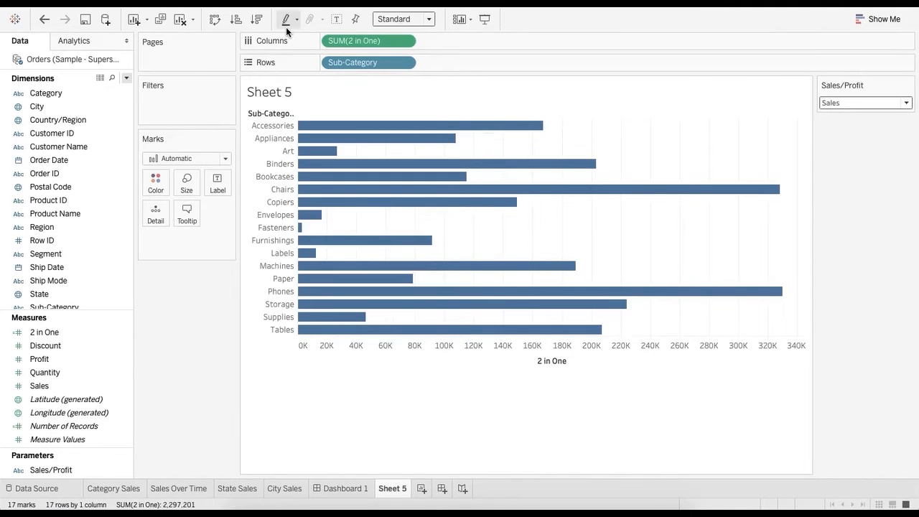
- Sort the sub-categories in descending order by 2 in One and set the Sales/Profit parameter to Profit
left_click(257, 20)
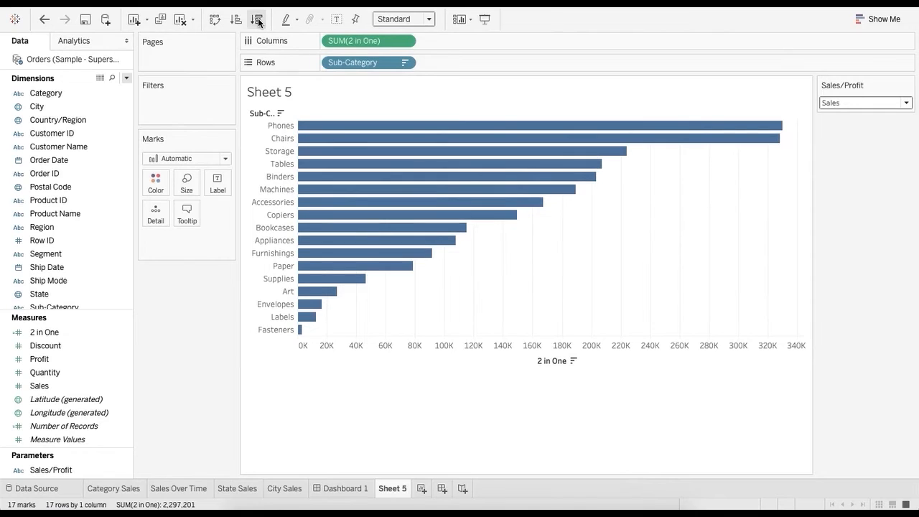
left_click(862, 101)
left_click(847, 124)
left_click(866, 104)
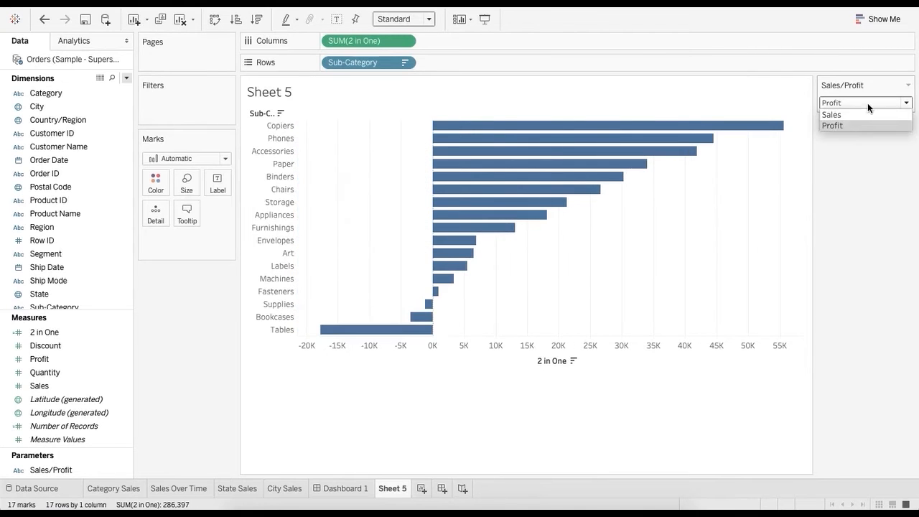
left_click(845, 124)
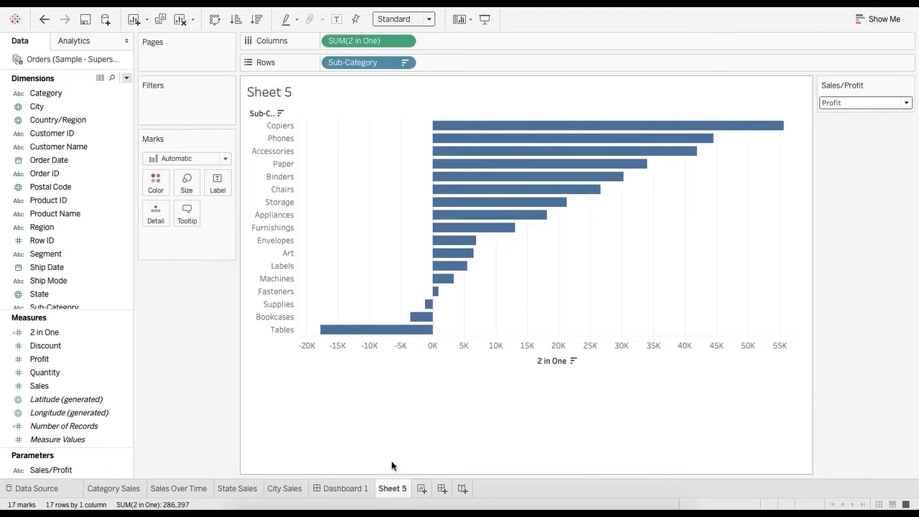
- Rename Dashboard 1 as Sales/Profit Dashboard
left_click(346, 488)
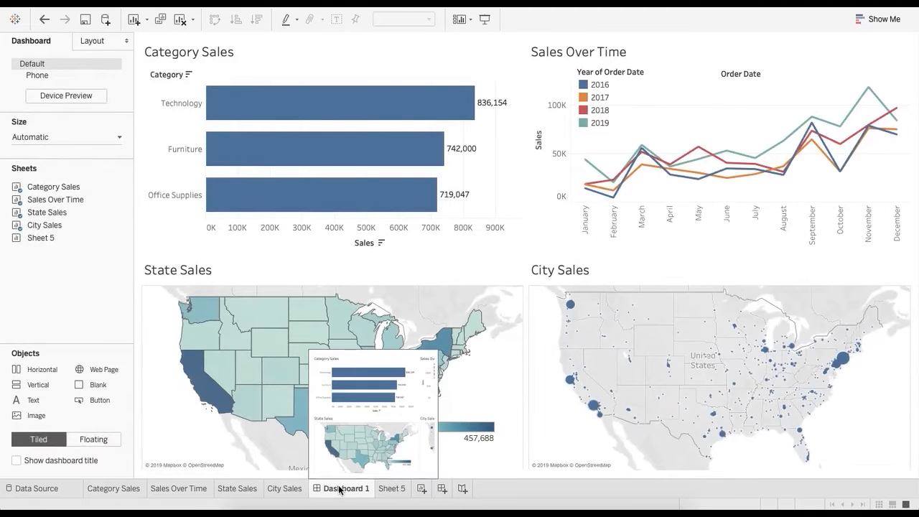
type("Sa")
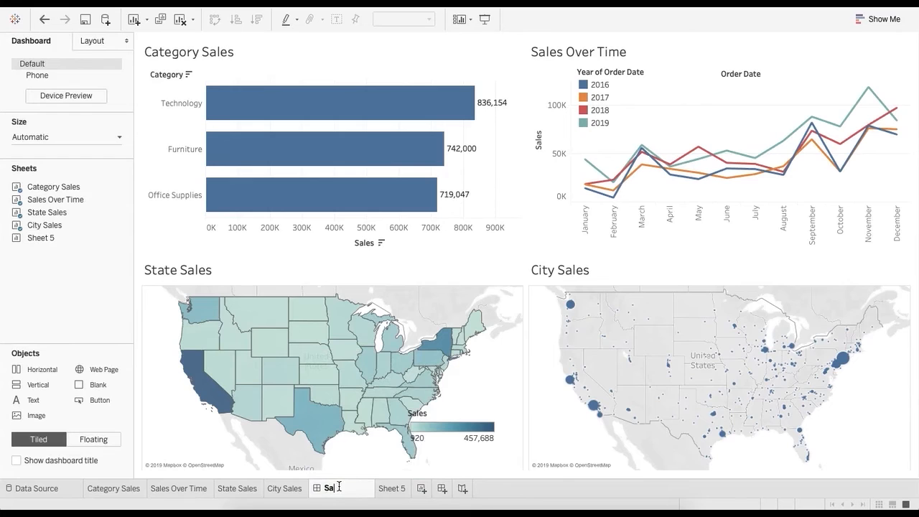
type("les/Profit Dashboard")
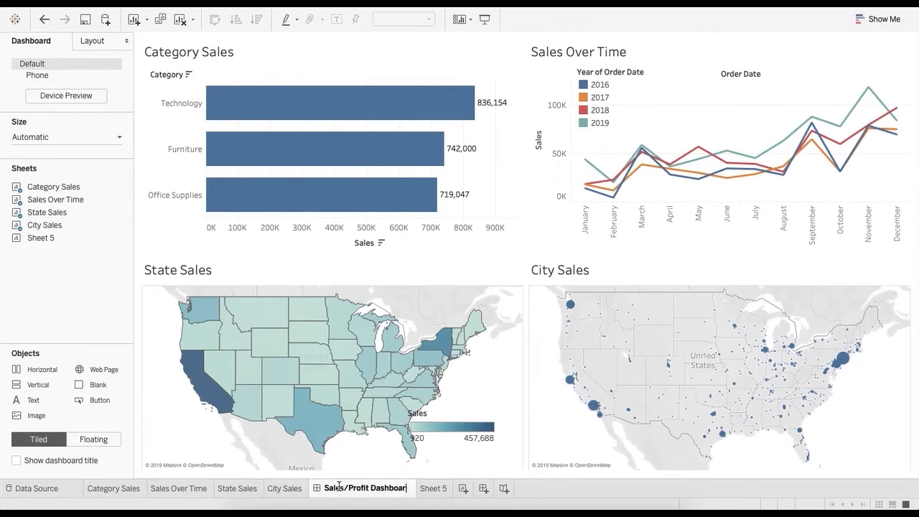
key("Return")
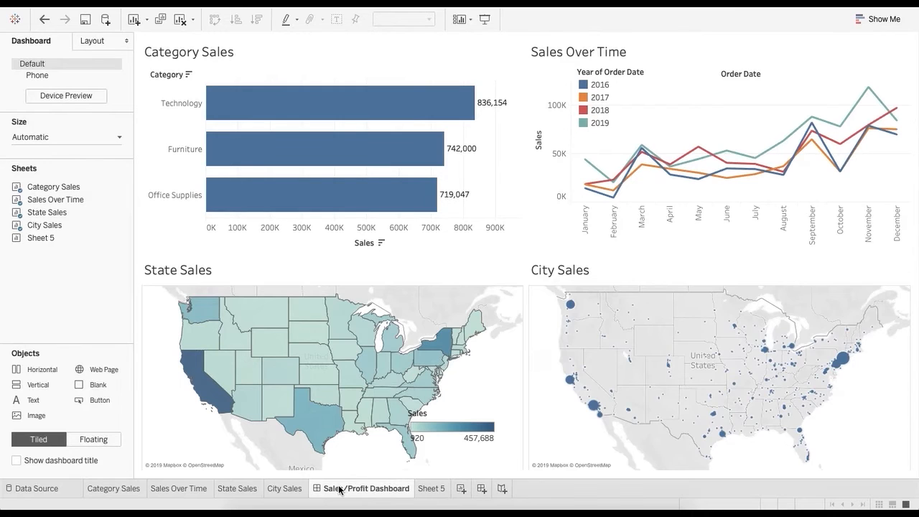
- Add the Sales/Profit parameter control to the dashboard through the Category Sales chart
left_click(458, 67)
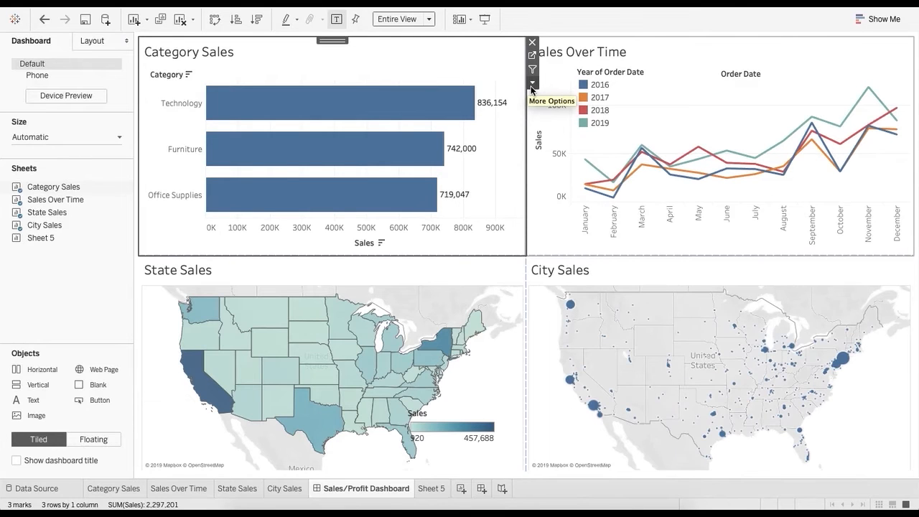
left_click(531, 86)
mouse_move(595, 203)
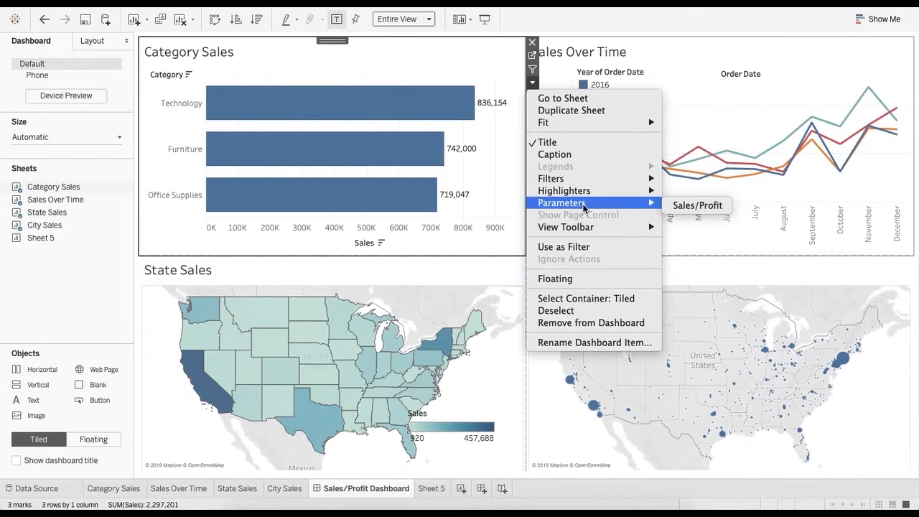
left_click(688, 206)
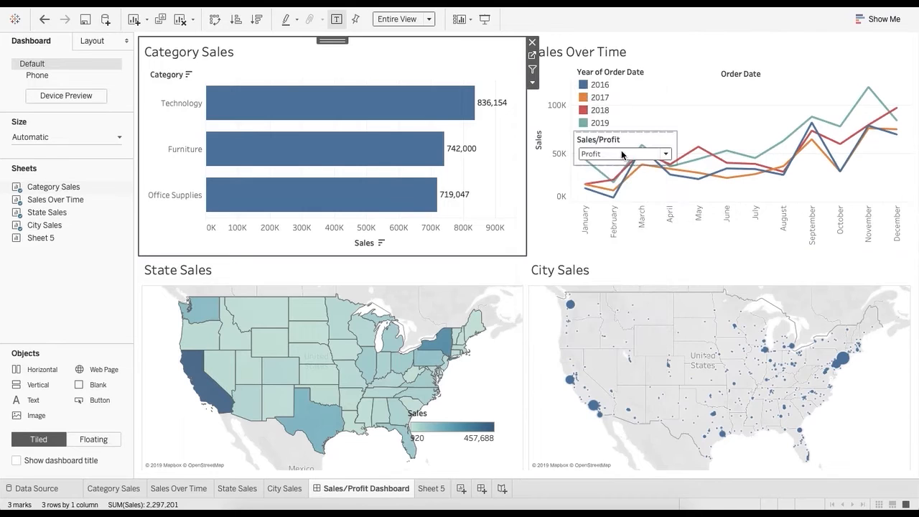
- Make the Sales/Profit control floating and place it above the Category Sales bars, at the right of the chart's title
left_click(635, 142)
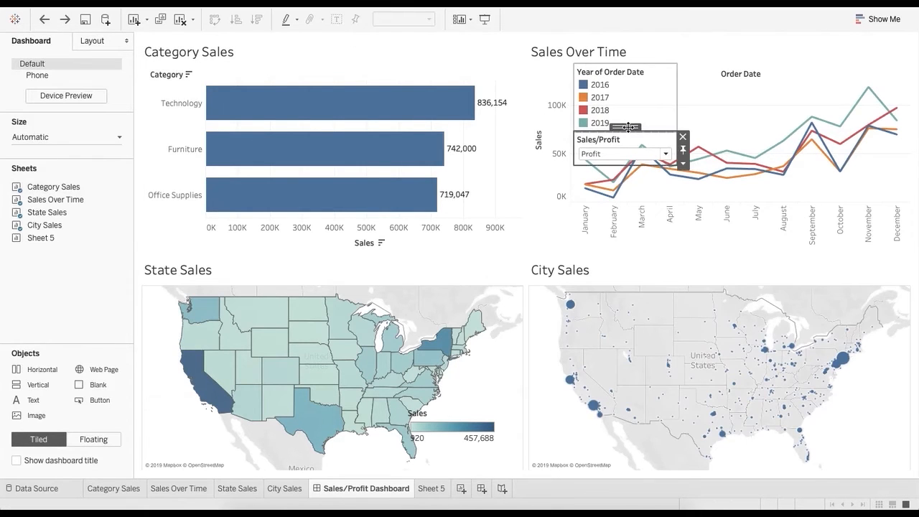
mouse_move(628, 128)
left_mouse_down()
mouse_move(511, 175)
mouse_move(424, 260)
mouse_move(334, 243)
mouse_move(217, 95)
left_mouse_up()
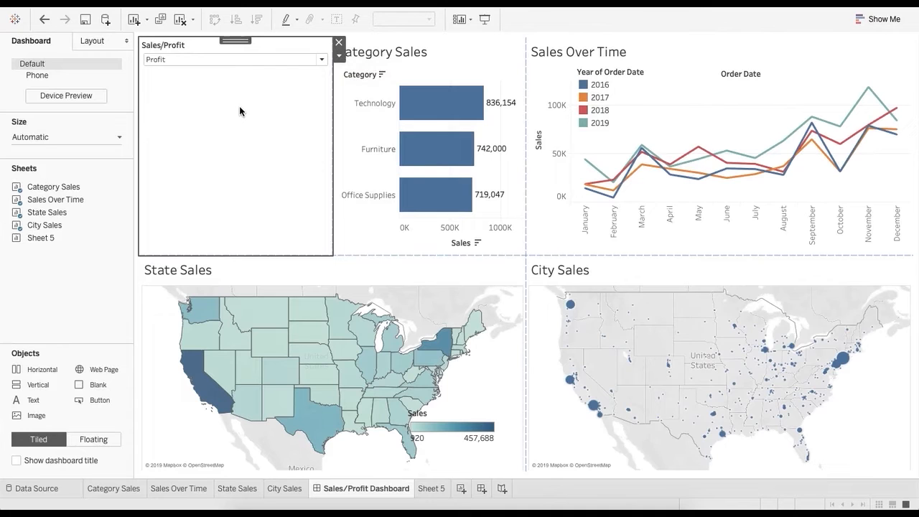
left_click(339, 58)
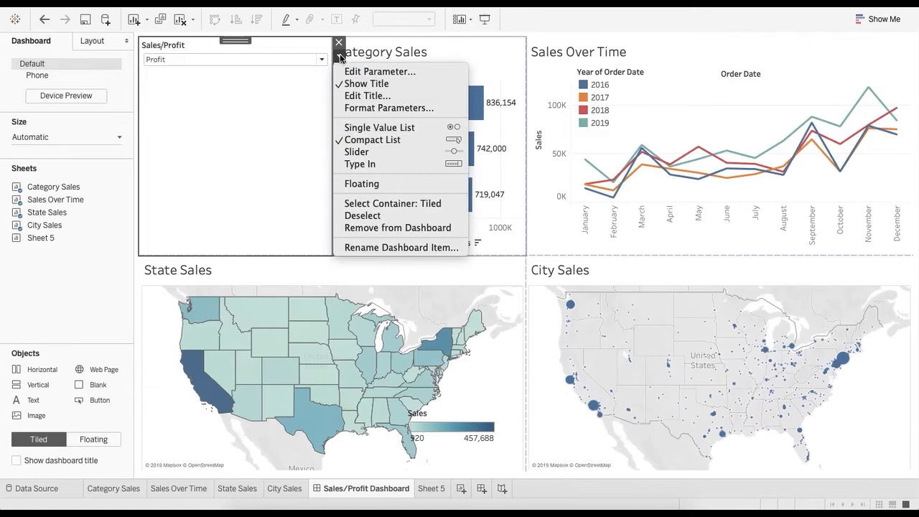
left_click(363, 183)
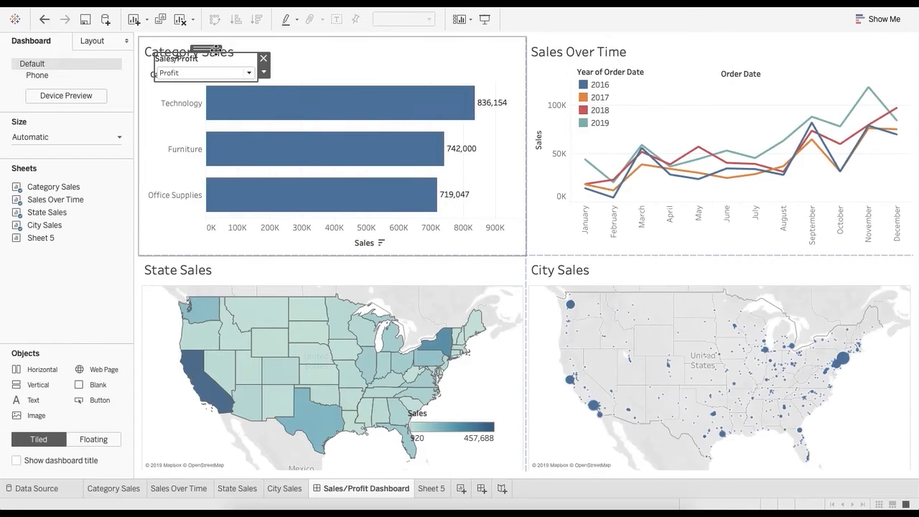
left_click_drag(205, 48, 434, 36)
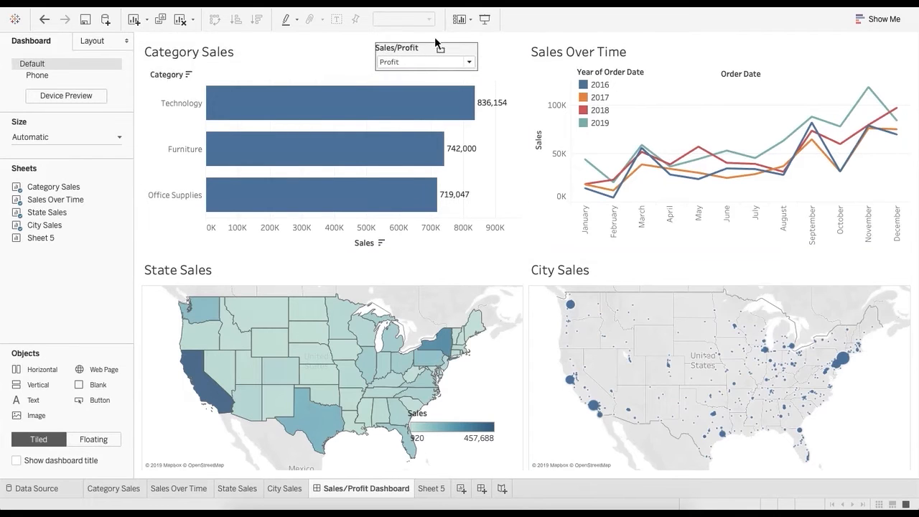
- Test the floating Sales/Profit control on the dashboard by setting it to Sales
mouse_move(77, 229)
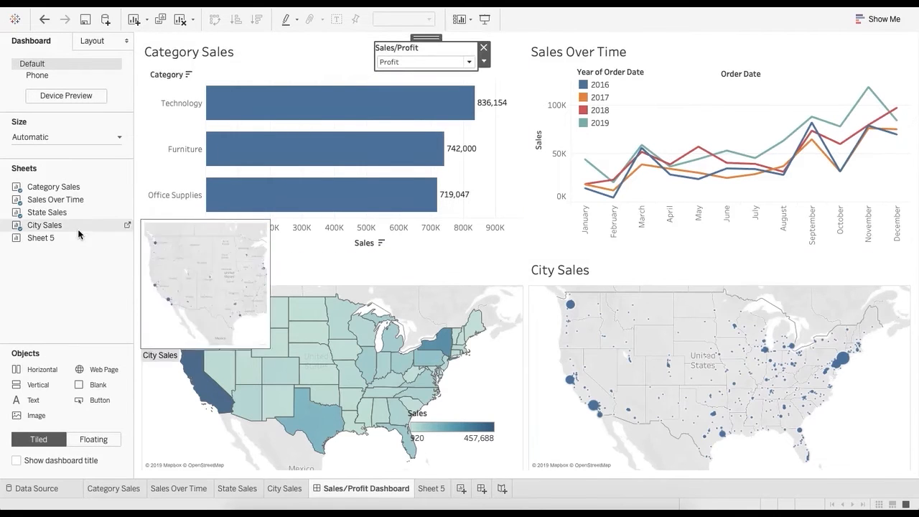
left_click(69, 291)
left_click(427, 62)
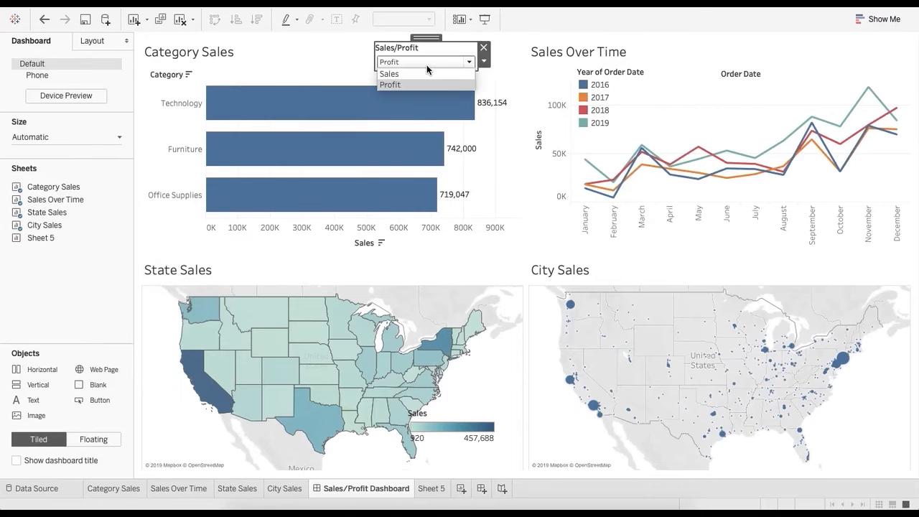
left_click(410, 73)
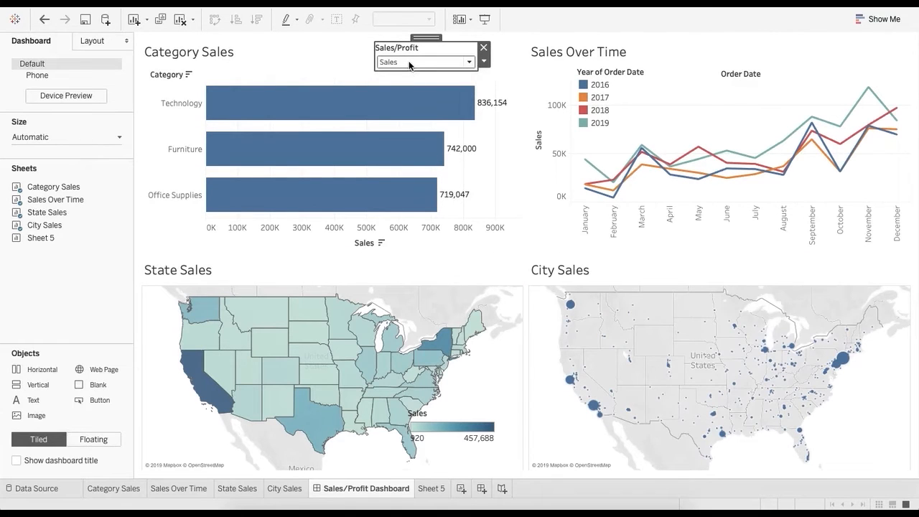
left_click(408, 63)
left_click(415, 60)
left_click(400, 71)
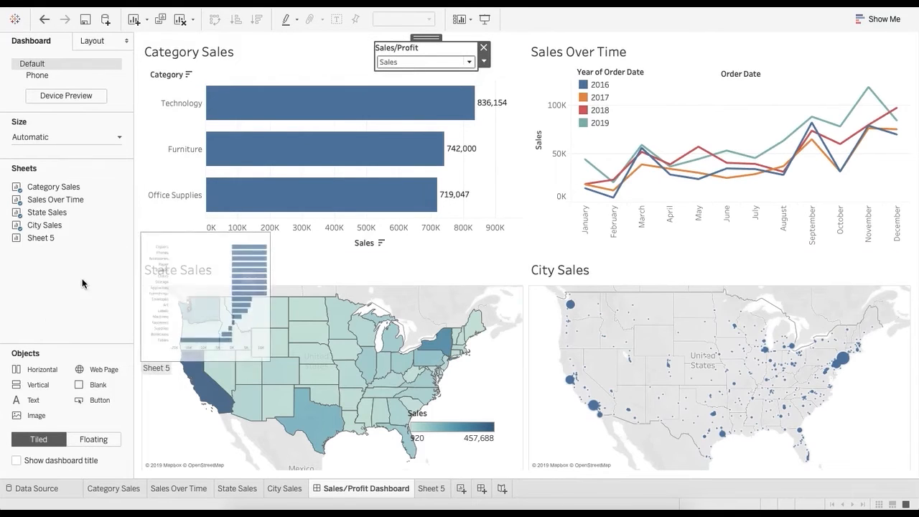
left_click(48, 321)
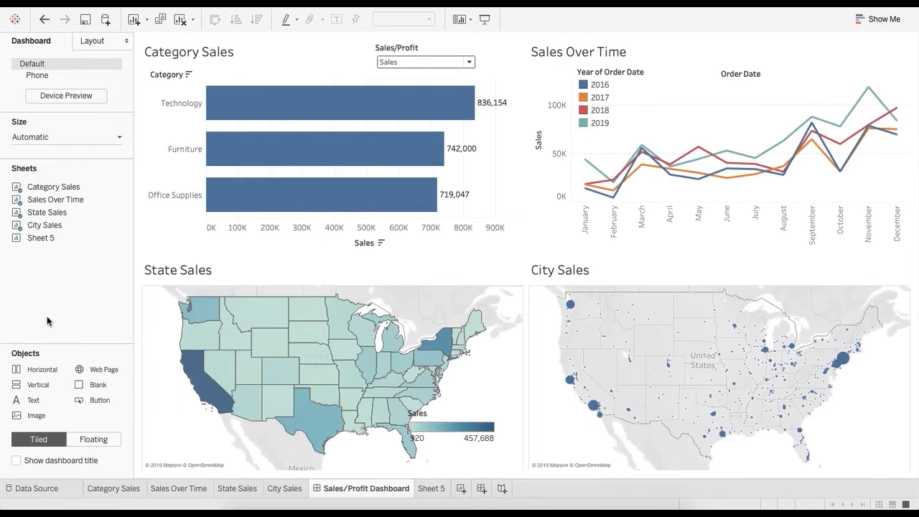
- Replace SUM(Sales) on Columns of the Category Sales worksheet with the 2 in One calculated field
left_click(116, 492)
left_click(167, 493)
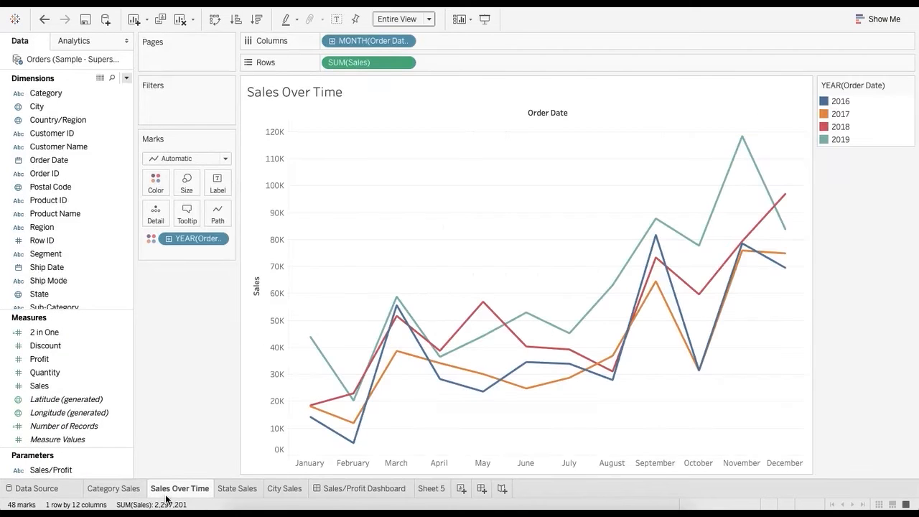
left_click(362, 490)
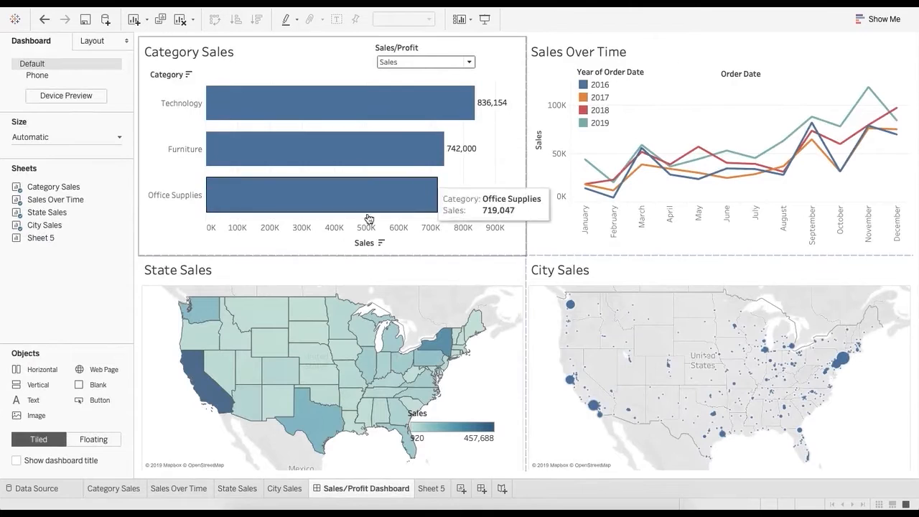
mouse_move(440, 219)
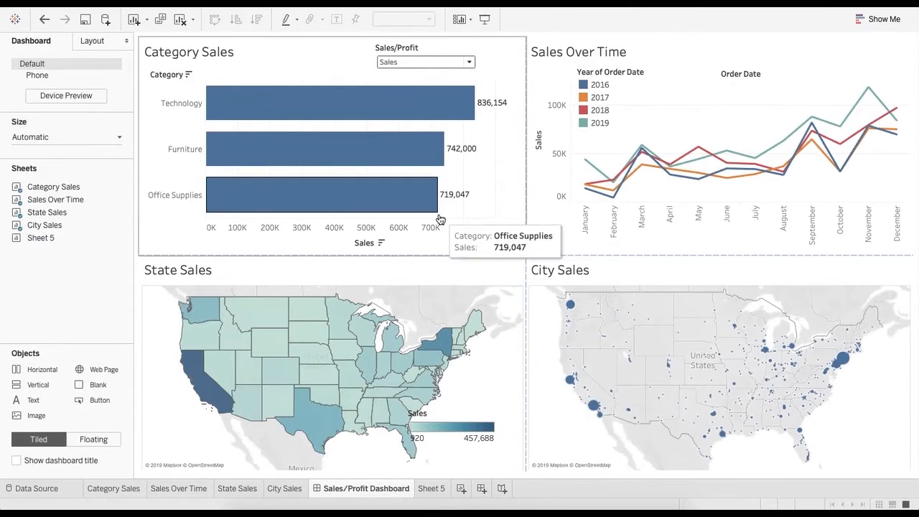
left_click(137, 489)
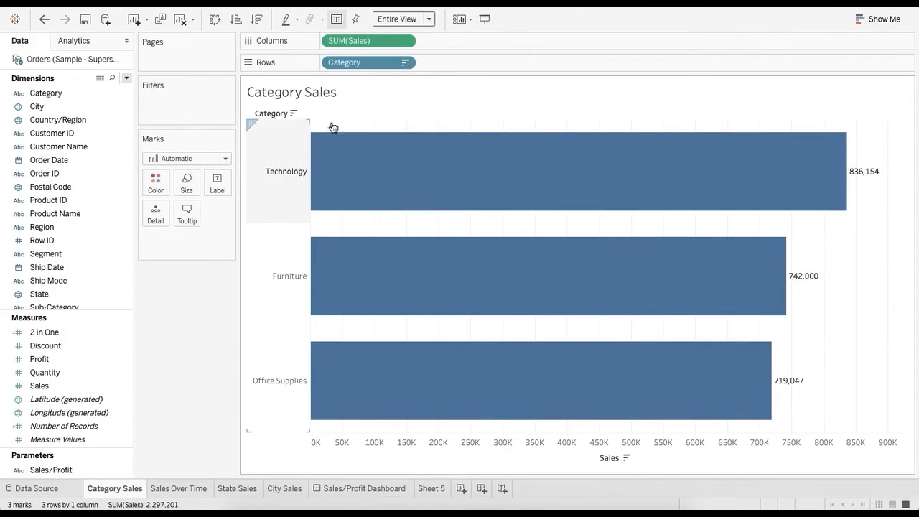
left_click_drag(69, 334, 360, 42)
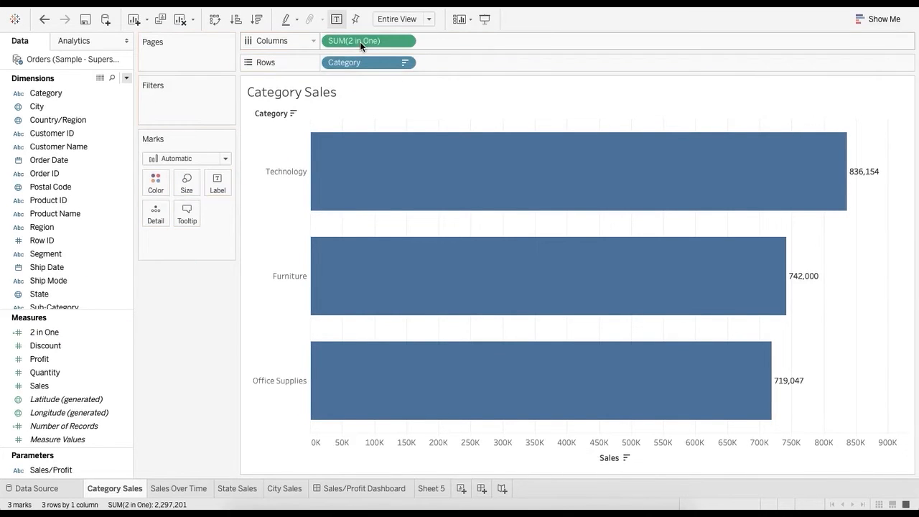
- Replace SUM(Sales) with 2 in One on Rows in Sales Over Time and on Color in State Sales
left_click(172, 493)
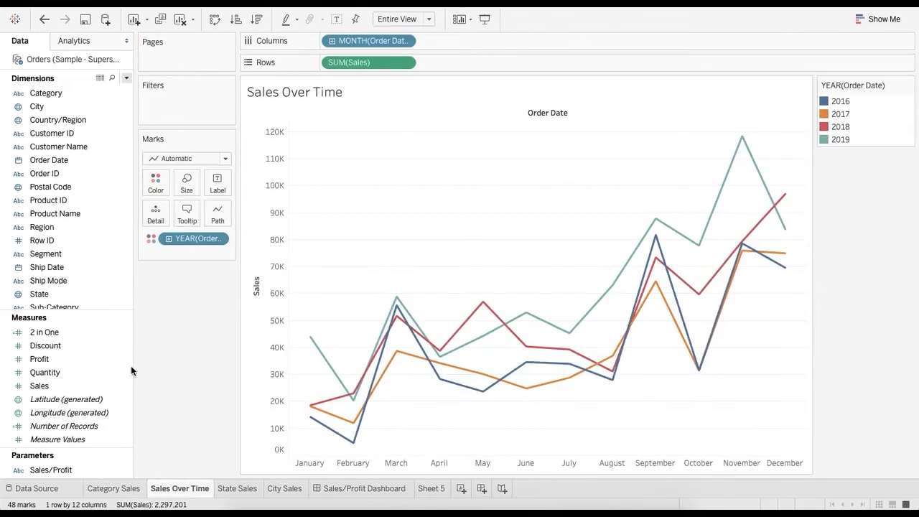
left_click_drag(66, 334, 361, 63)
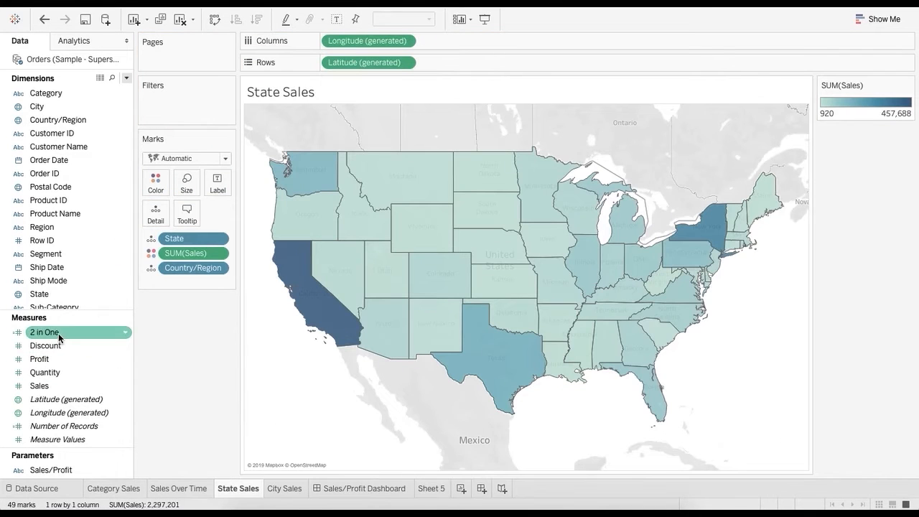
left_click_drag(59, 337, 203, 251)
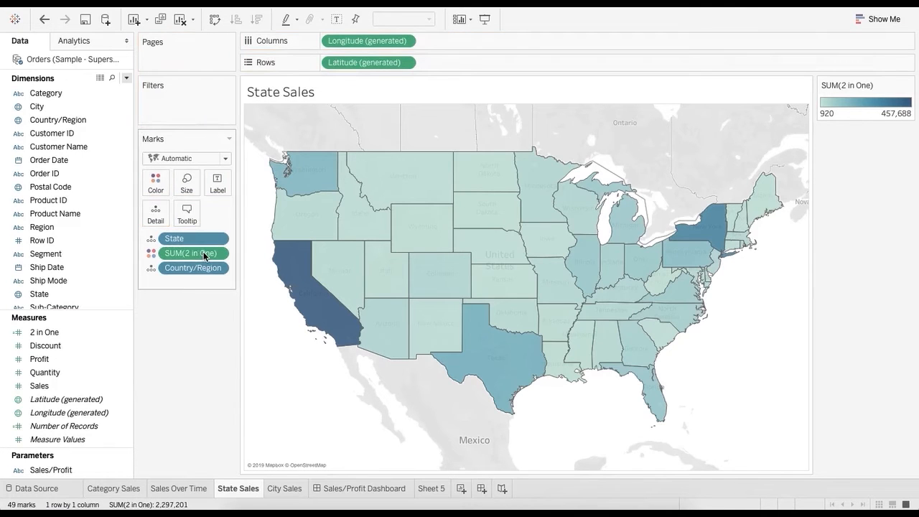
- Color the City Sales map marks by 2 in One and remove SUM(Sales) from their Size
left_click(279, 490)
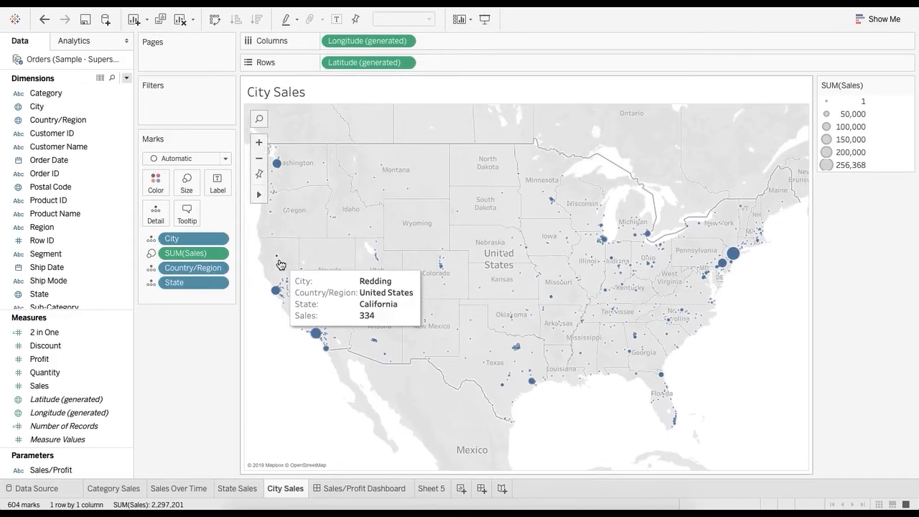
mouse_move(276, 293)
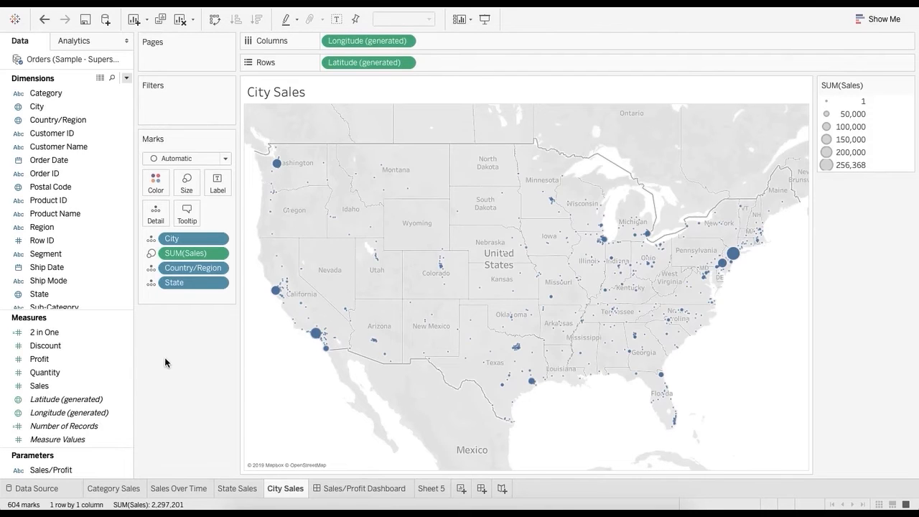
left_click_drag(55, 334, 155, 184)
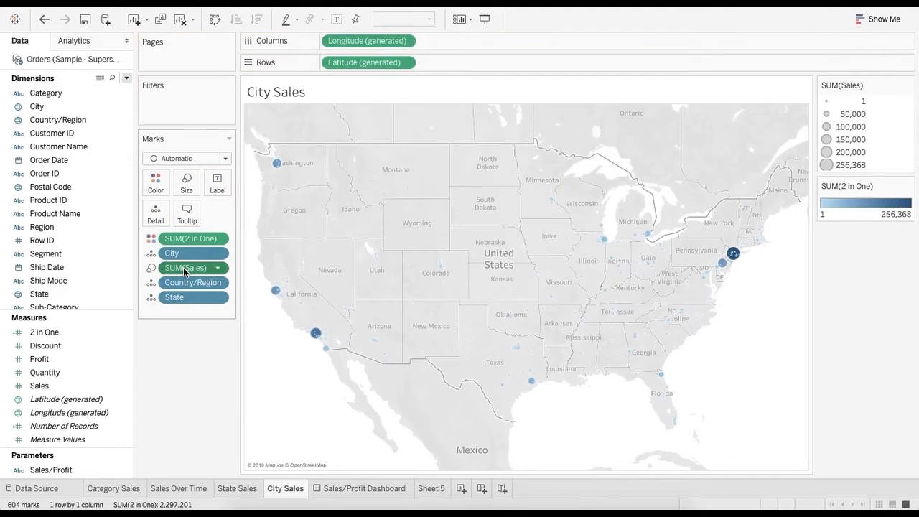
left_click_drag(183, 267, 187, 378)
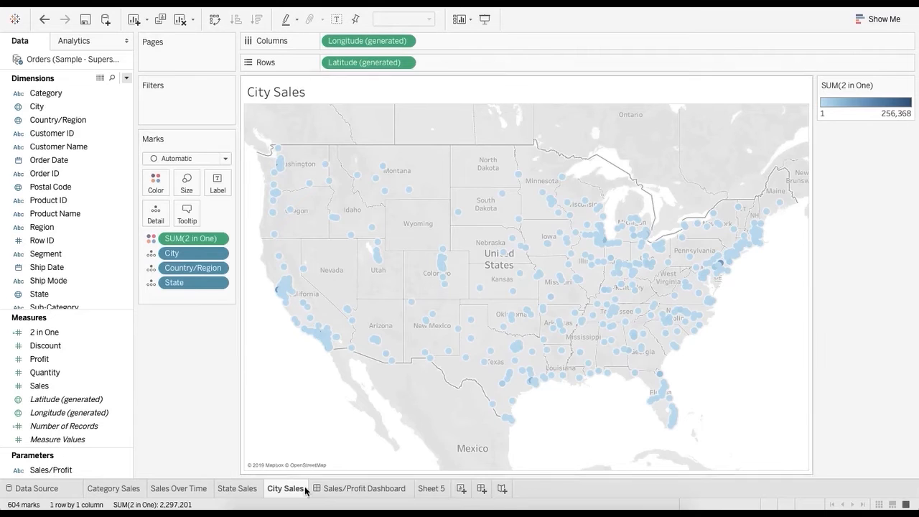
- Test all four charts on the Sales/Profit Dashboard by switching the parameter to Profit, back to Sales, and to Profit again
left_click(356, 489)
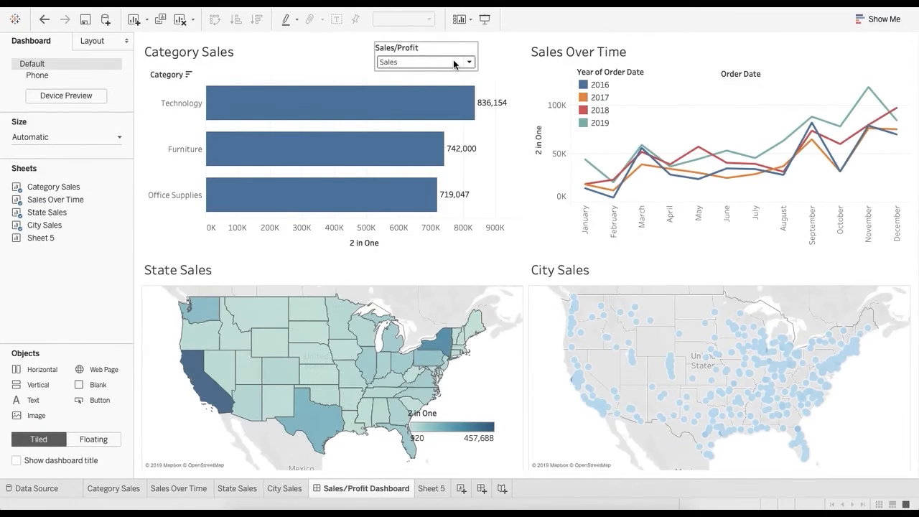
left_click(453, 59)
left_click(417, 81)
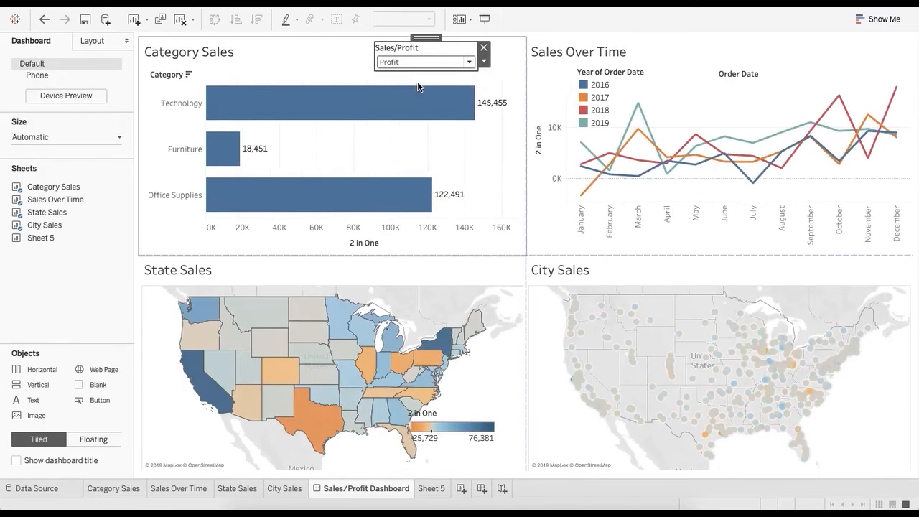
left_click(445, 62)
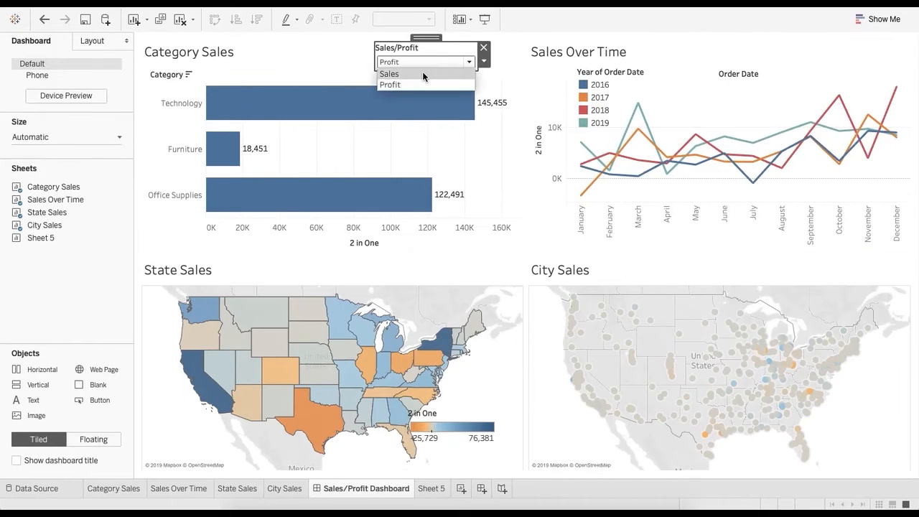
left_click(422, 73)
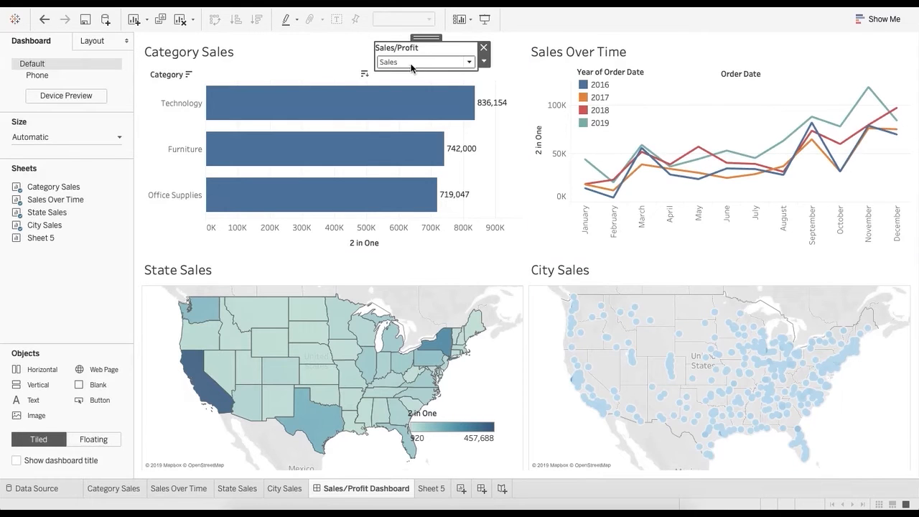
left_click(413, 62)
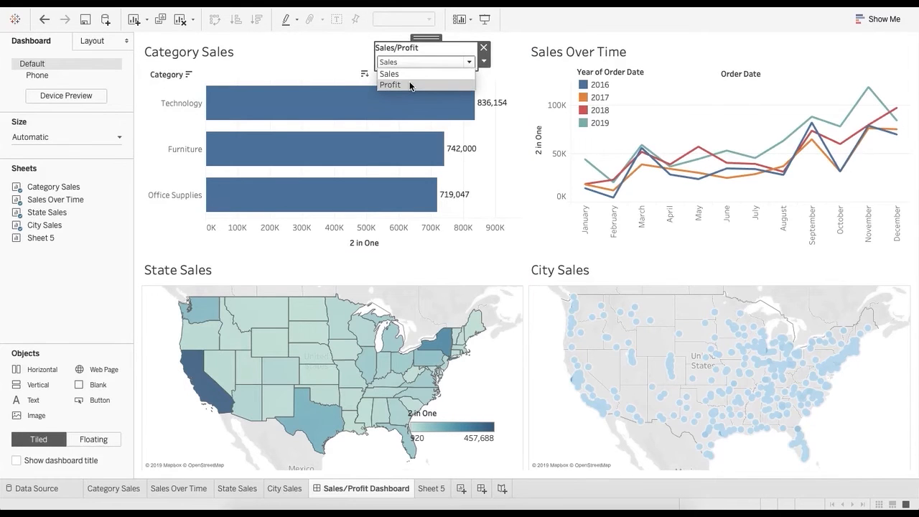
left_click(402, 83)
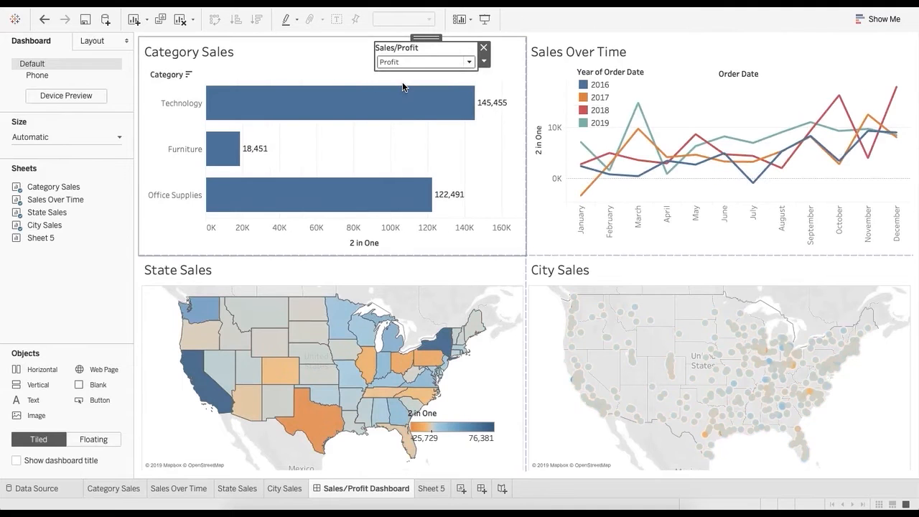
- Retitle the Category Sales chart as "Category" followed by the Sales/Profit parameter, and switch the parameter to Sales to check the title
left_click(540, 50)
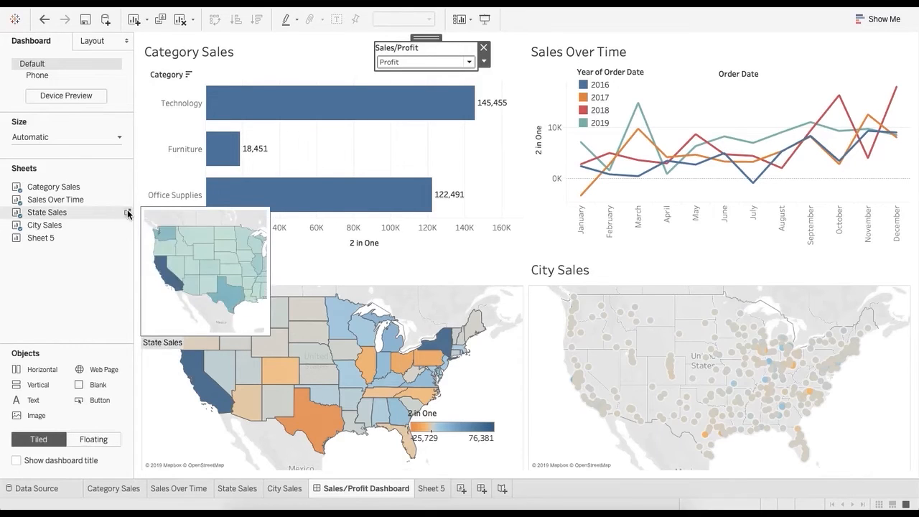
double_click(206, 53)
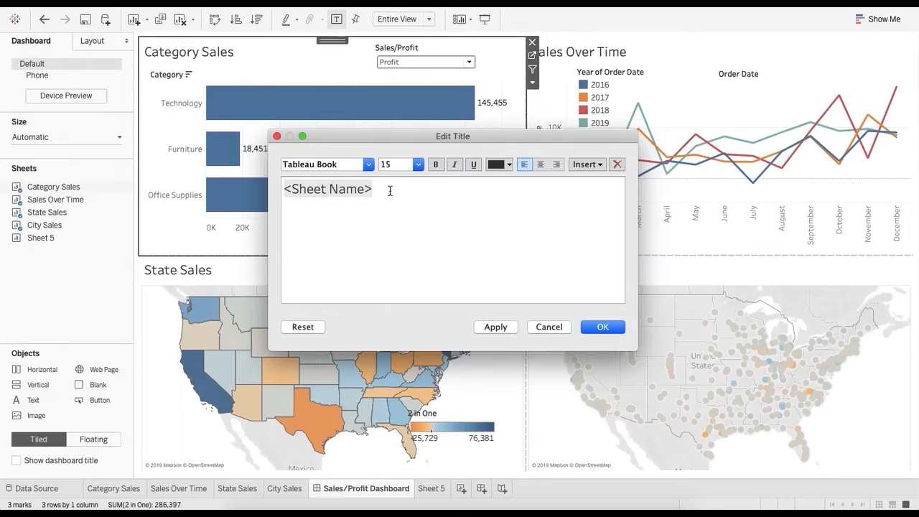
key("super+a")
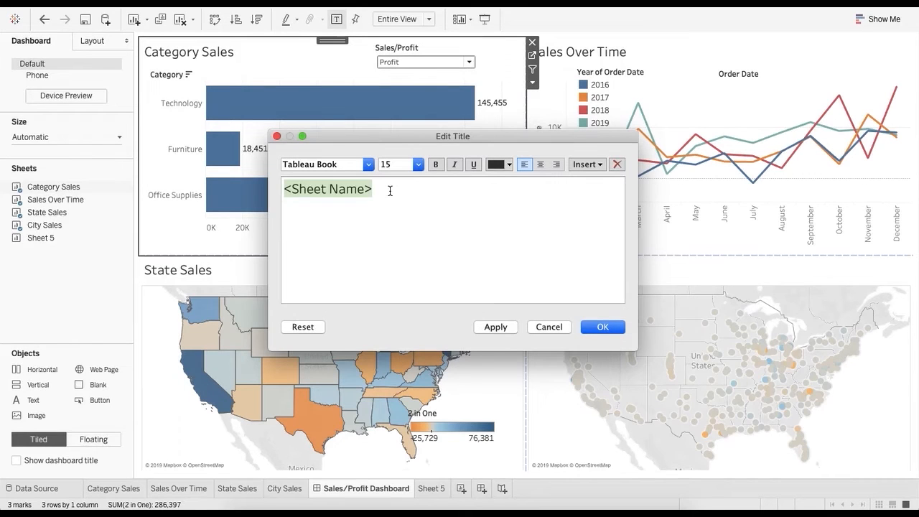
key("BackSpace")
type("Catego")
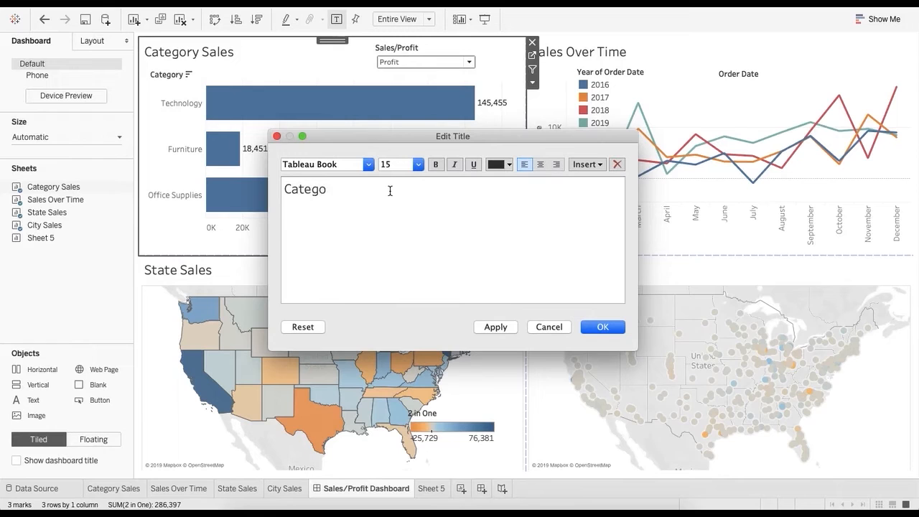
type("ry")
left_click(592, 165)
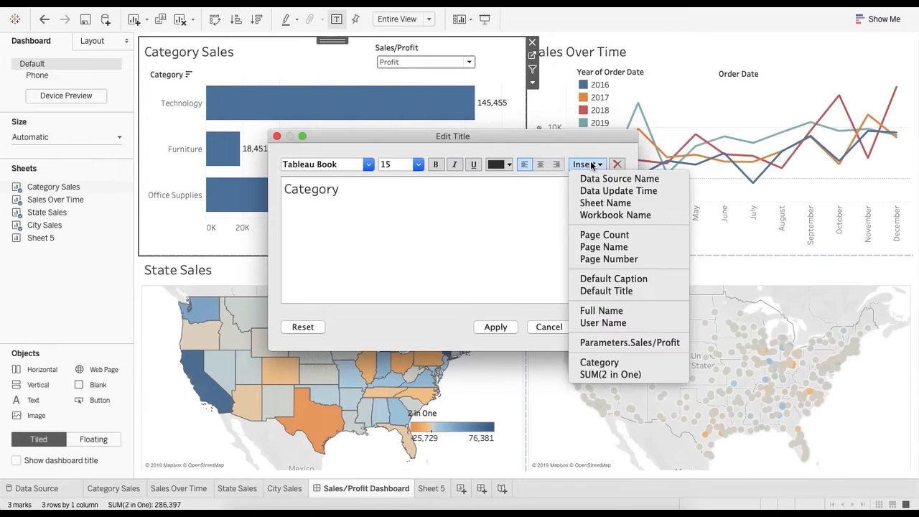
left_click(611, 343)
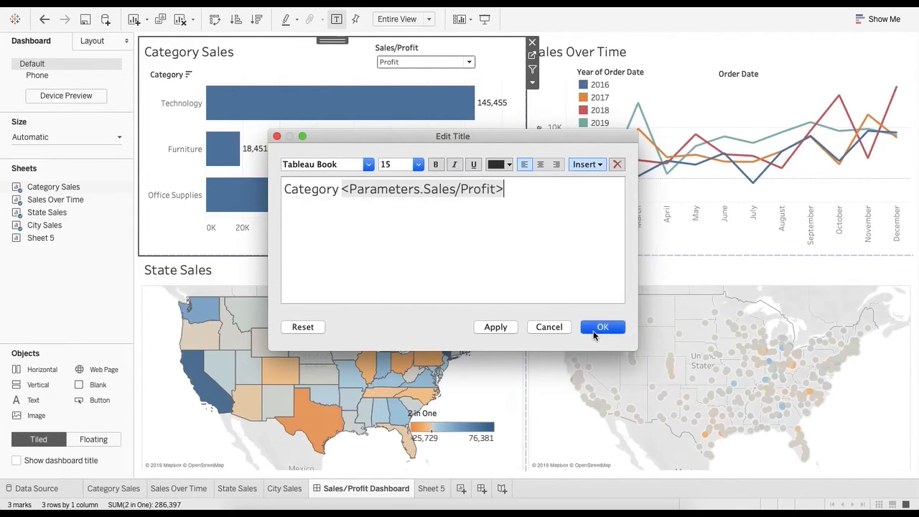
left_click(594, 329)
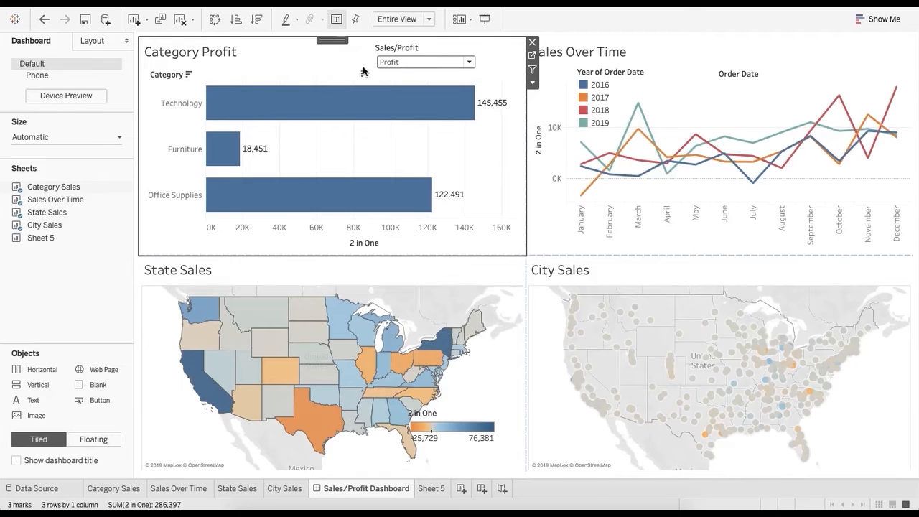
left_click(407, 62)
left_click(403, 73)
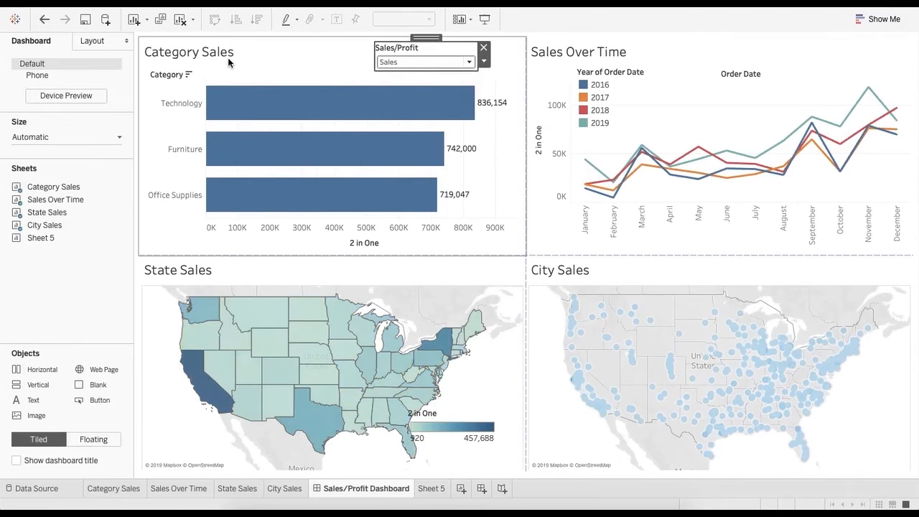
- Replace the Sales Over Time chart's title with the Sales/Profit parameter followed by "Over Time"
left_click(575, 63)
double_click(575, 63)
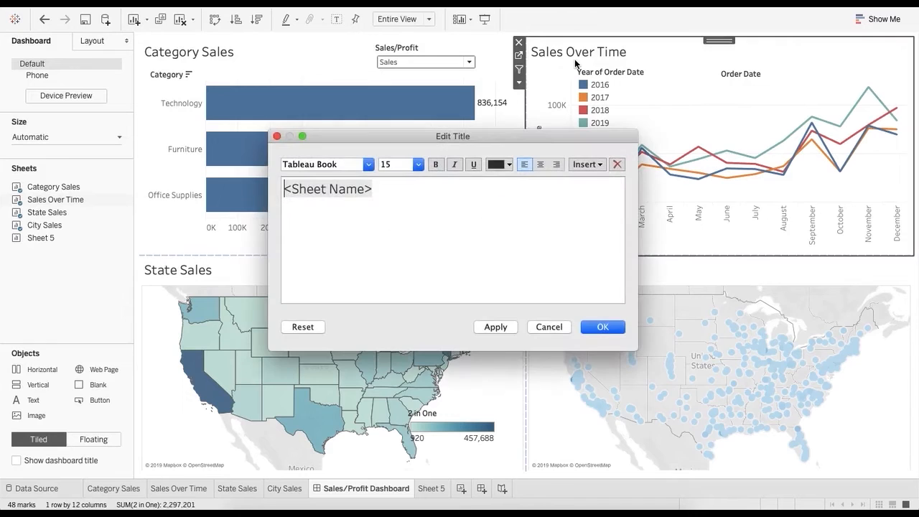
triple_click(386, 195)
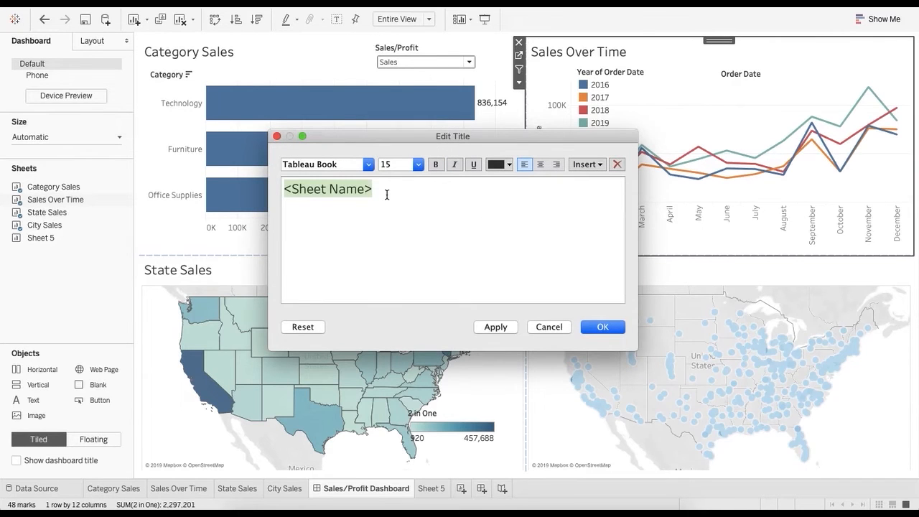
key("BackSpace")
left_click(587, 165)
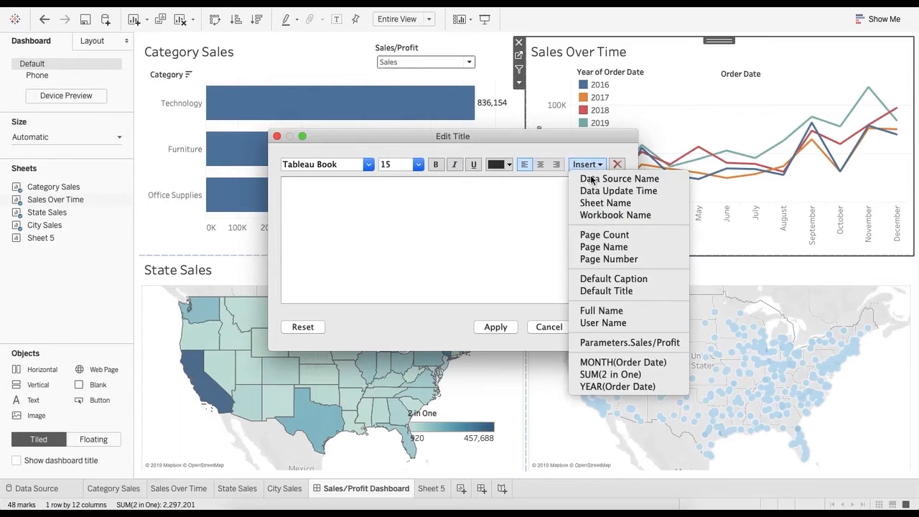
left_click(615, 343)
type("O")
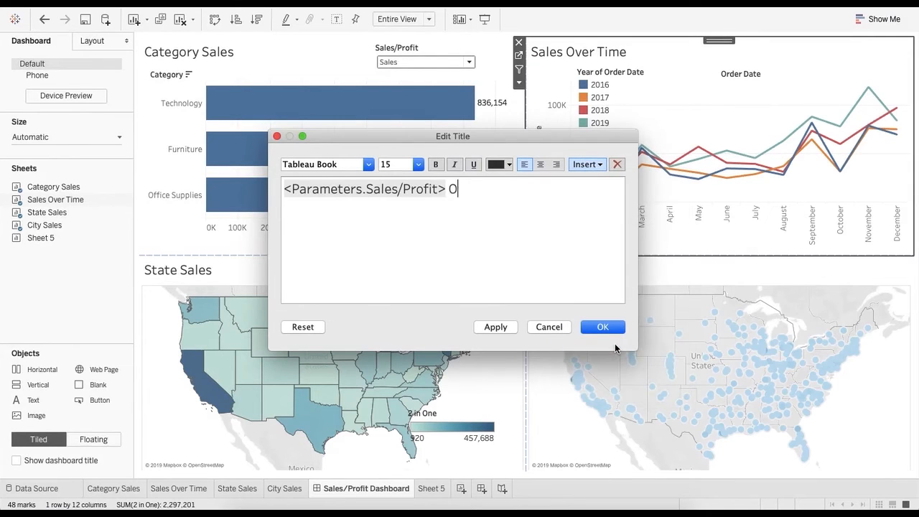
type("ver Time")
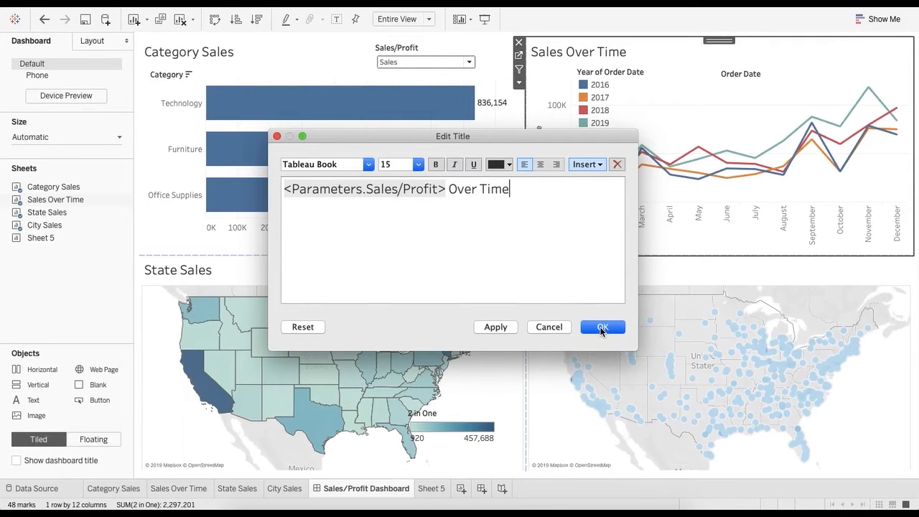
left_click(603, 328)
- Replace the State Sales map's title with "State" followed by the Sales/Profit parameter
double_click(203, 269)
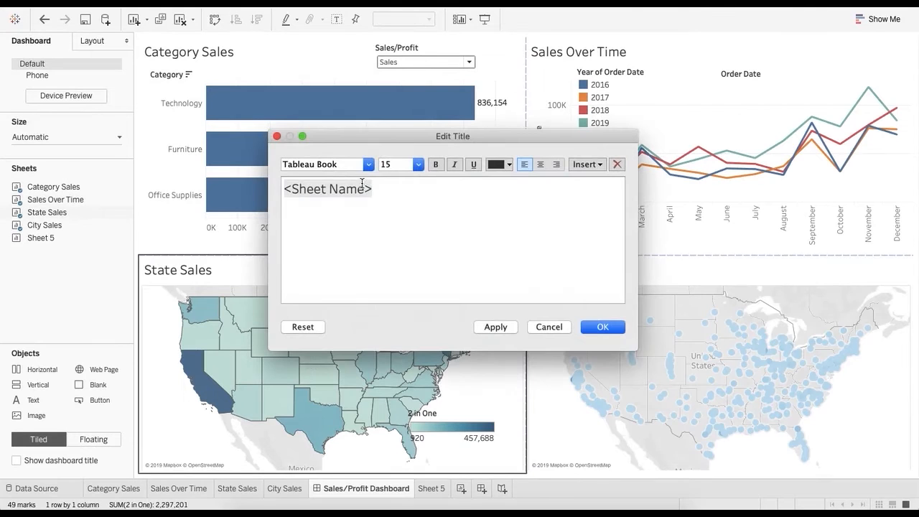
triple_click(374, 195)
type("State")
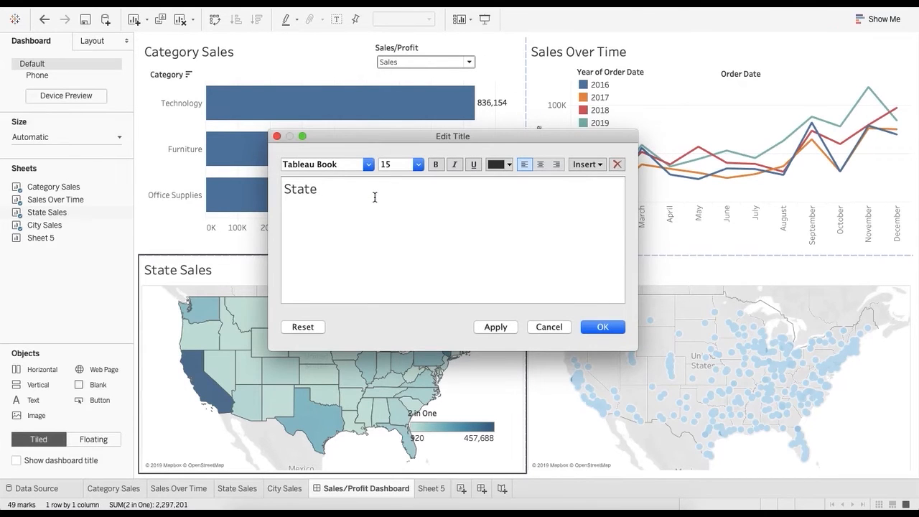
left_click(600, 164)
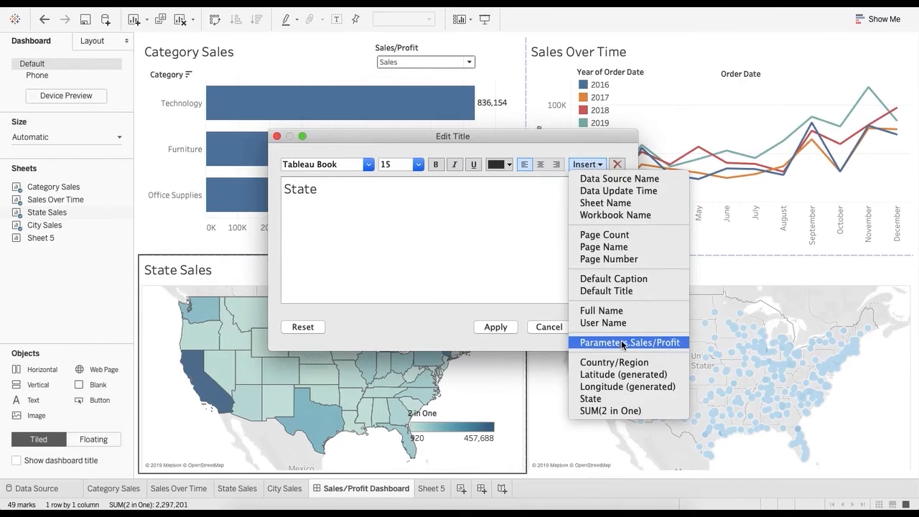
left_click(626, 283)
left_click(602, 327)
- Retitle the City Sales map as "City" followed by the Sales/Profit parameter, and use the parameter control to test the dashboard titles
double_click(535, 270)
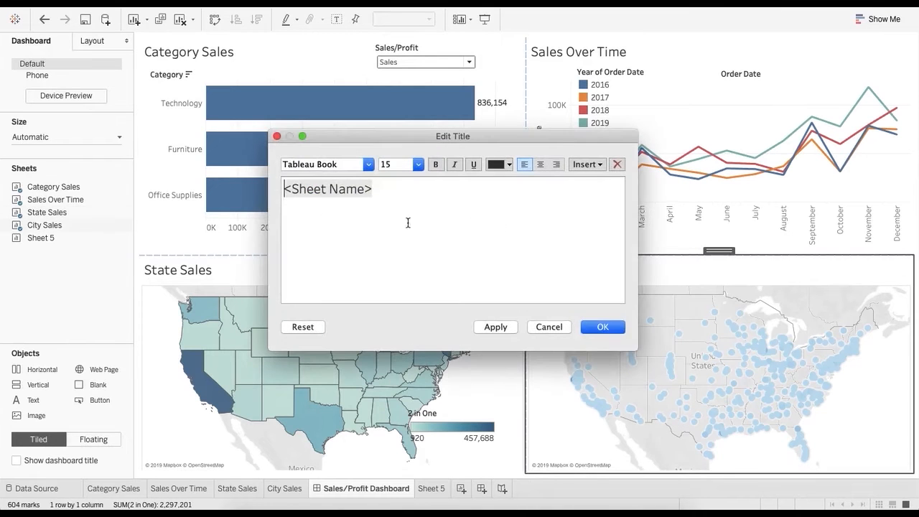
type("City")
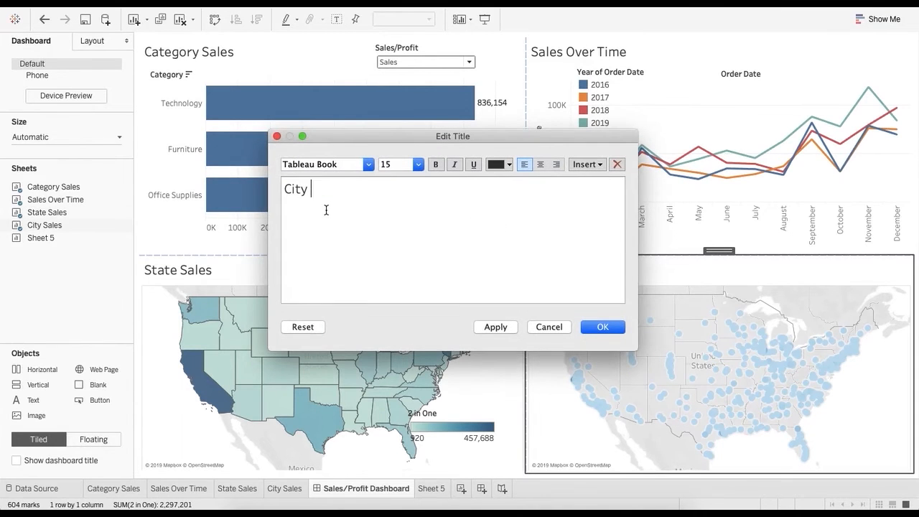
left_click(583, 166)
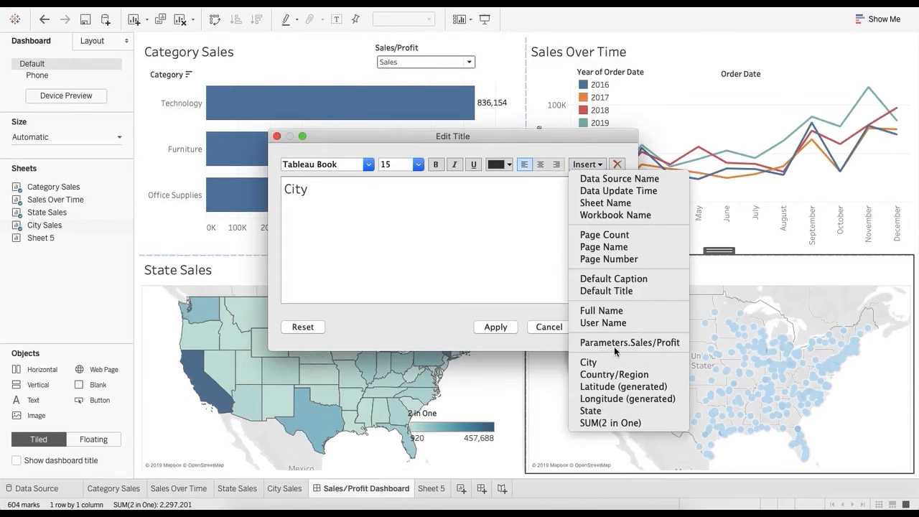
left_click(614, 343)
left_click(602, 327)
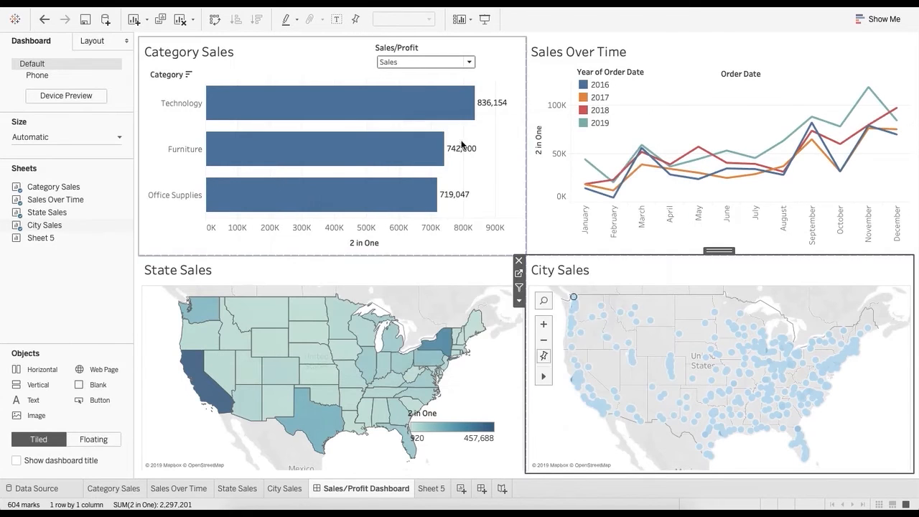
left_click(415, 62)
left_click(405, 84)
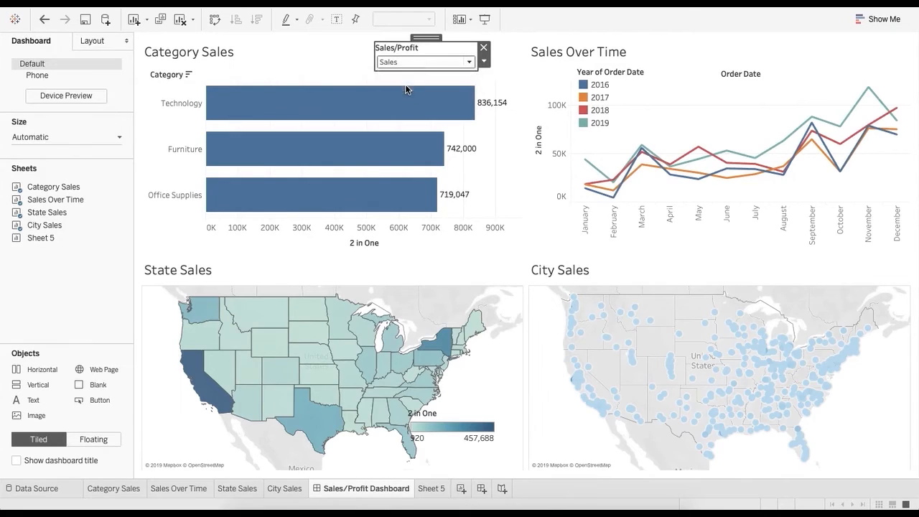
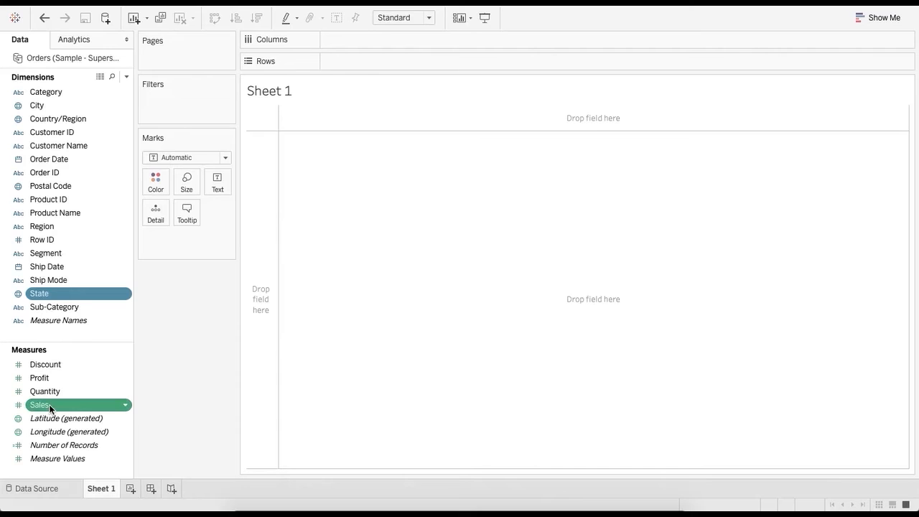
- Create a filled map of Sales by State on Sheet 1 from the selected State and Sales fields
key("ctrl+1")
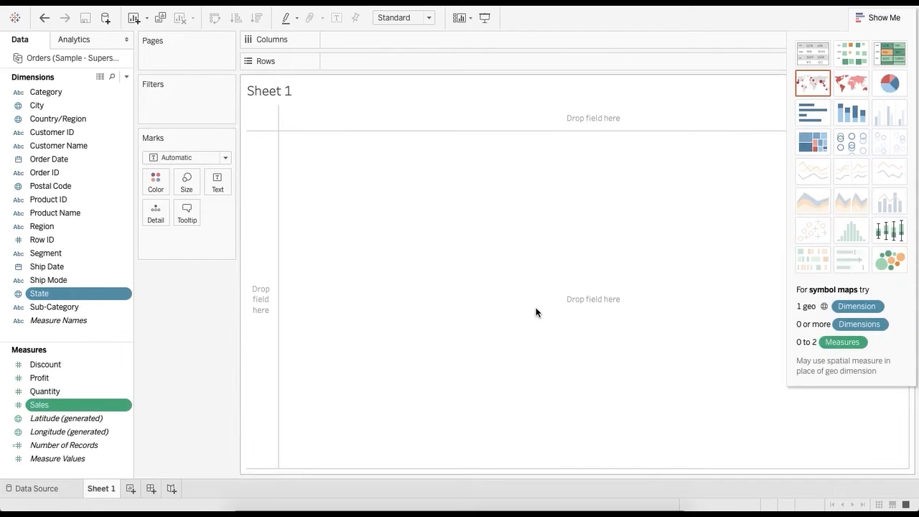
left_click(854, 86)
left_click(873, 22)
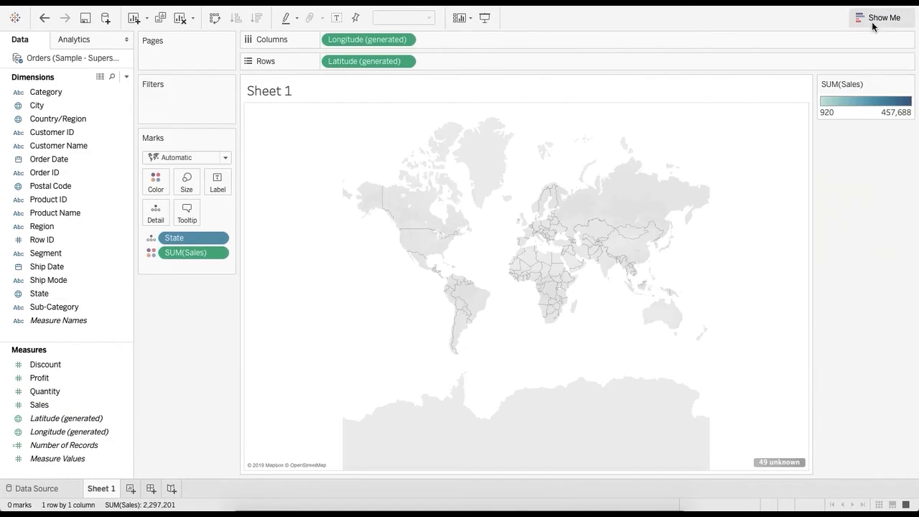
- Correct the map's unknown state locations by taking the country from the Country/Region field
left_click(790, 460)
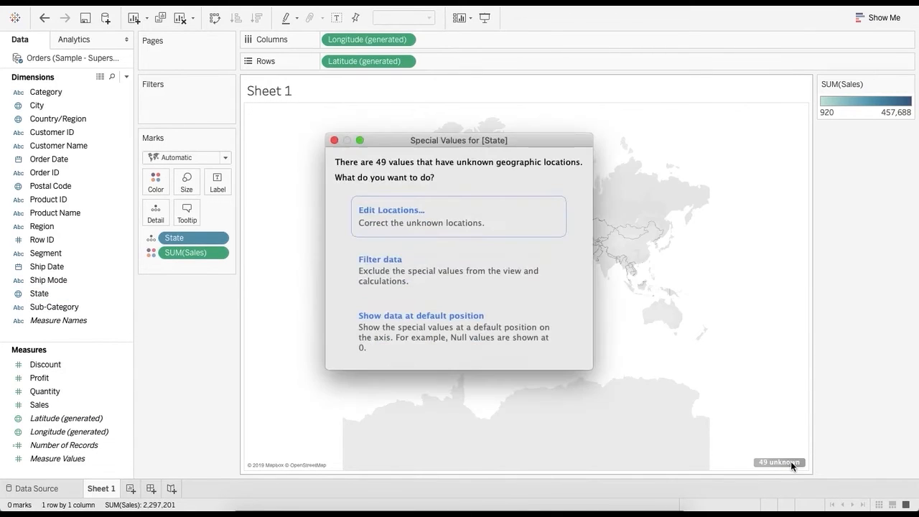
left_click(422, 222)
left_click(372, 123)
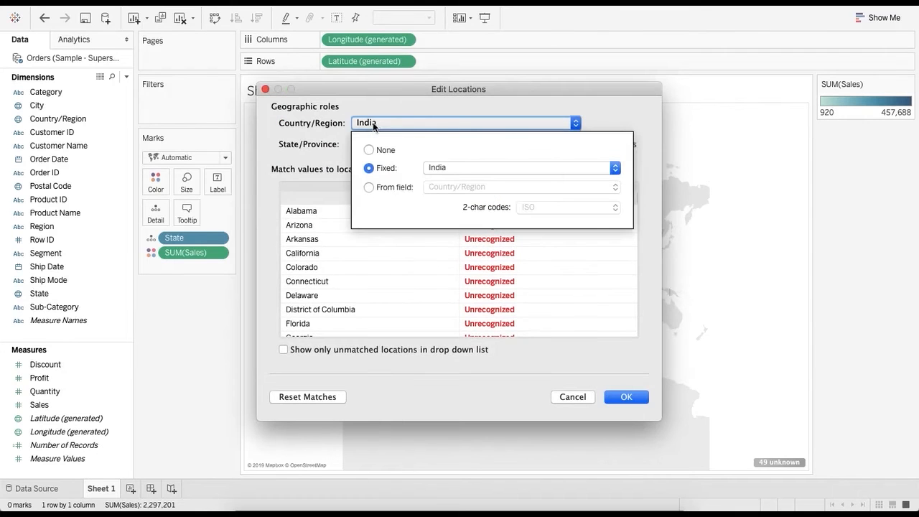
left_click(394, 186)
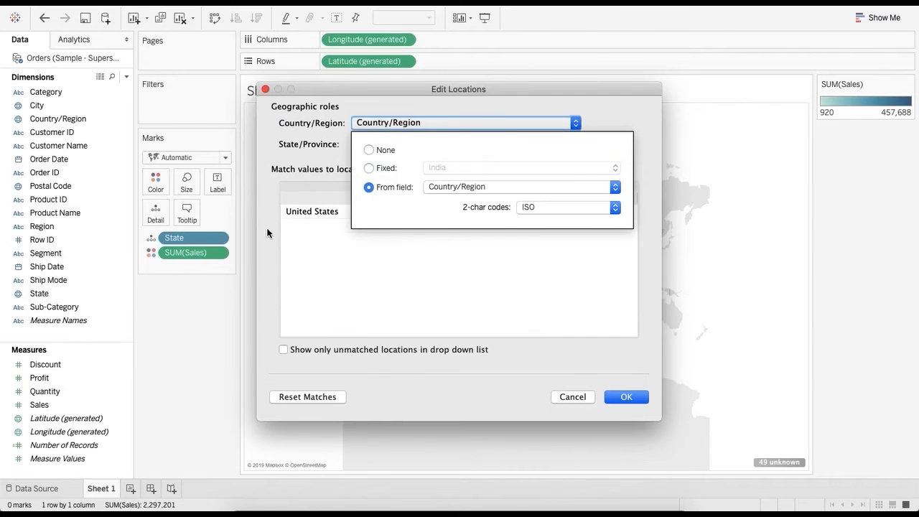
left_click(634, 400)
left_click(634, 401)
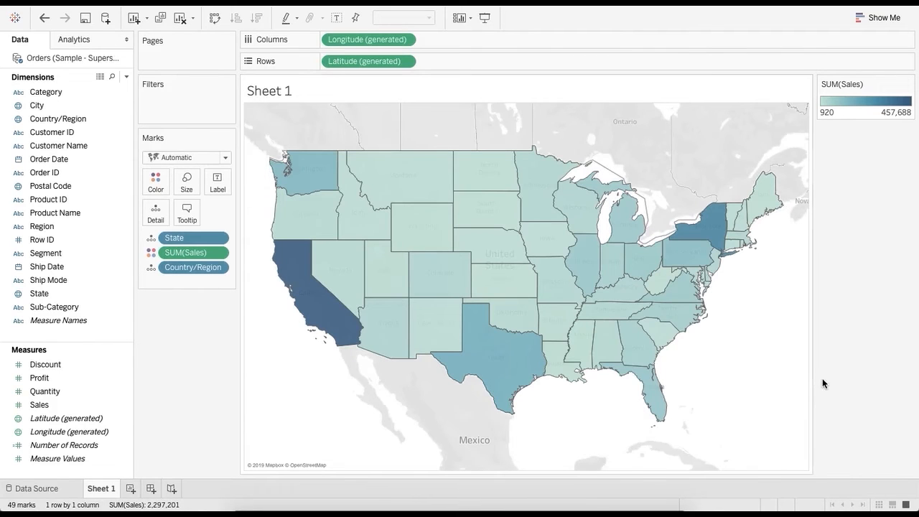
- Rename Sheet 1 as State Sales
double_click(108, 489)
type("State Sales")
key("Return")
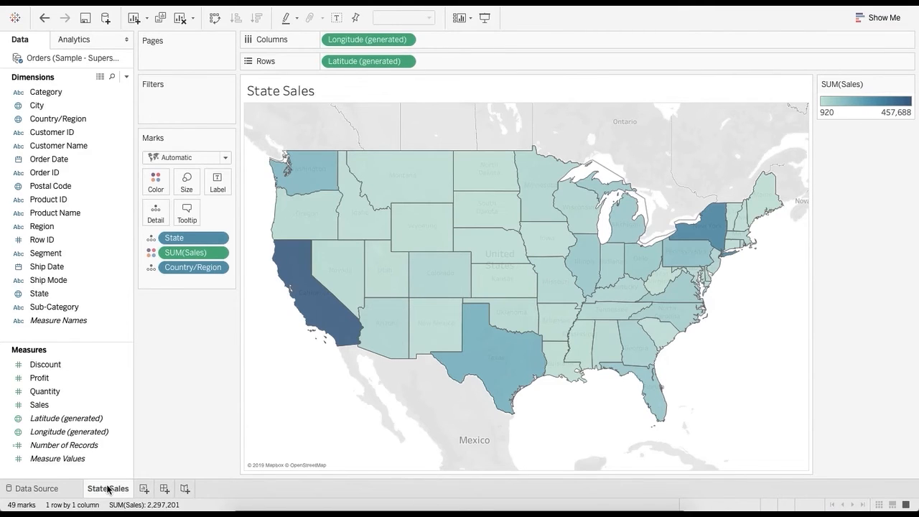
- Build a bar chart on a new worksheet with Sales on Columns and Sub-Category on Rows, sorted descending by Sales
left_click(143, 489)
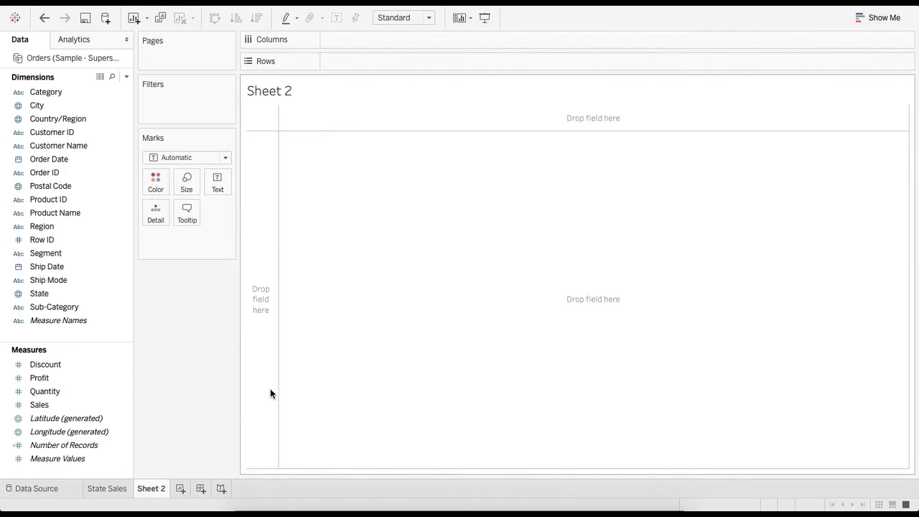
left_click(77, 404)
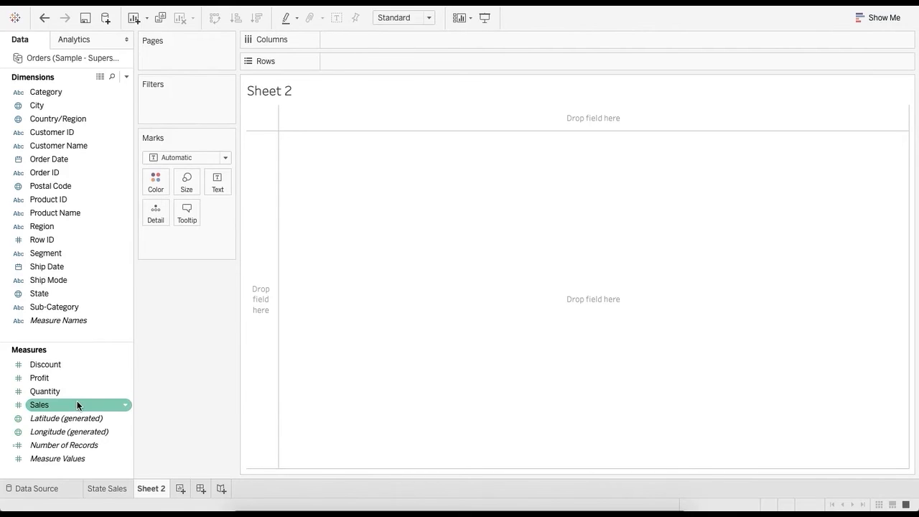
left_click(77, 405)
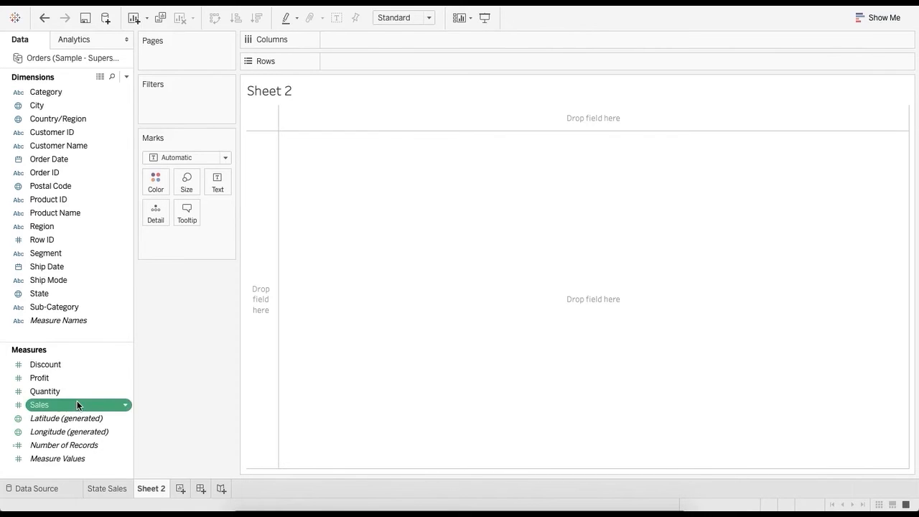
left_click_drag(77, 404, 349, 38)
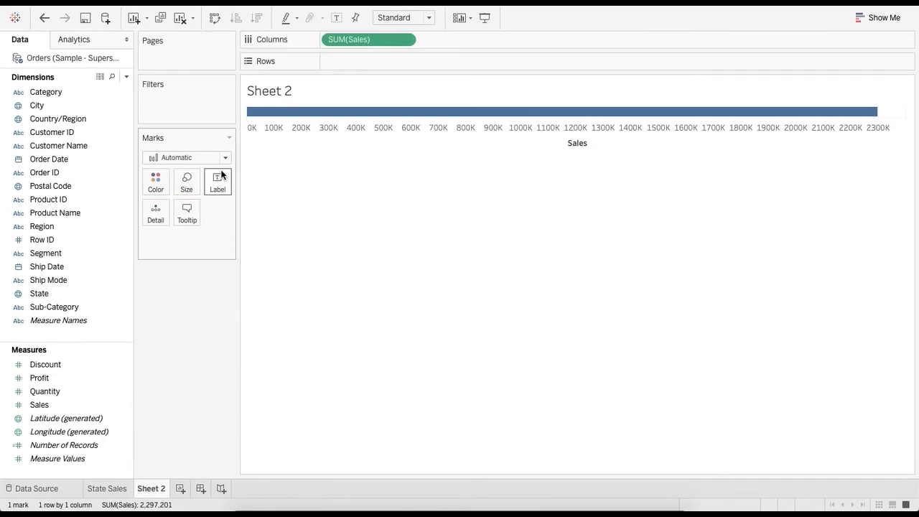
left_click(82, 309)
left_click_drag(82, 309, 399, 60)
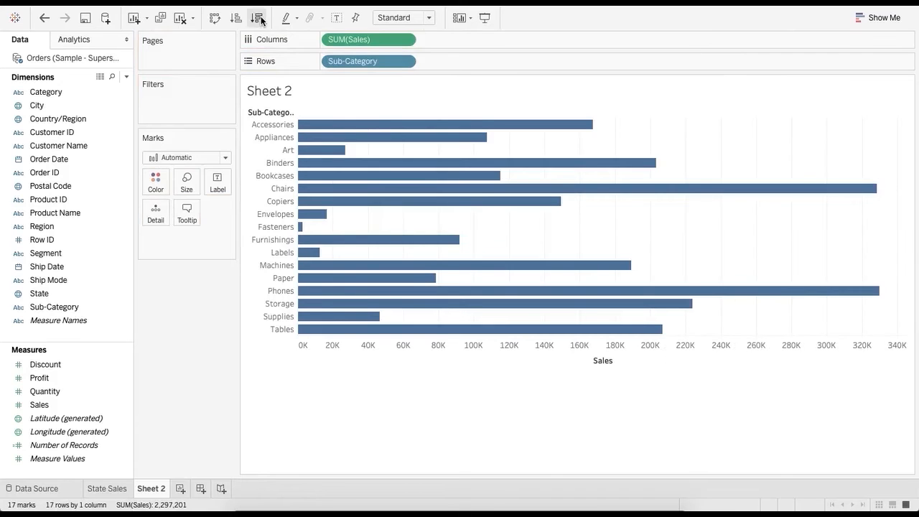
left_click(258, 19)
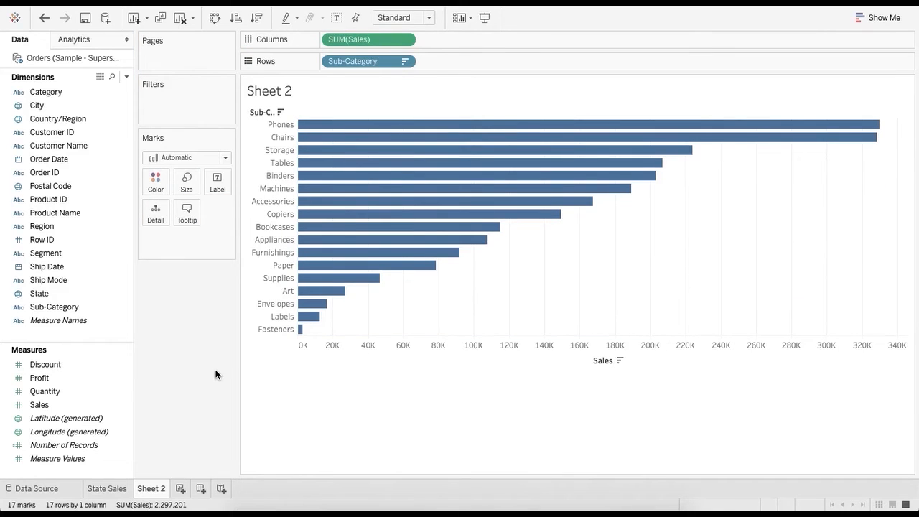
- Rename Sheet 2 as Sub Category Sales
double_click(151, 489)
type("Sub Categ")
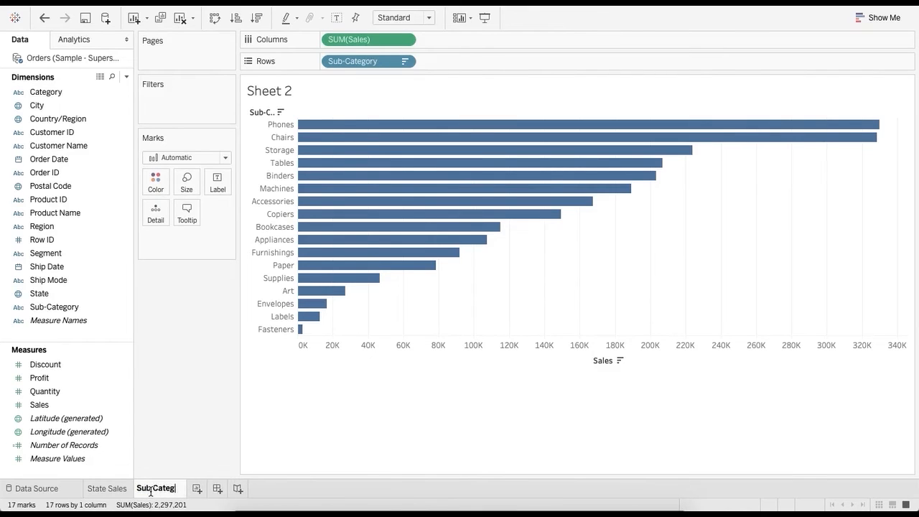
type("ory Sales")
key("Return")
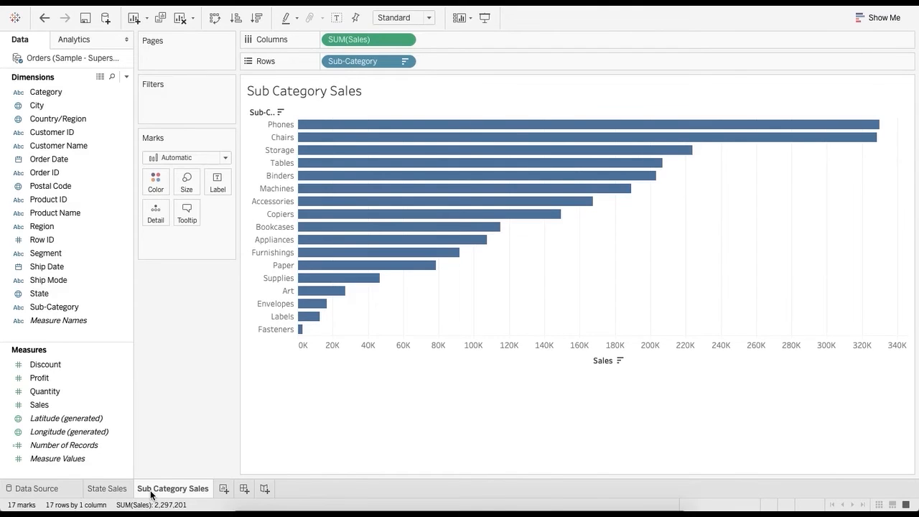
- Build a line chart of Sales by continuous month of Order Date on a new worksheet, fitted to the entire view
left_click(224, 488)
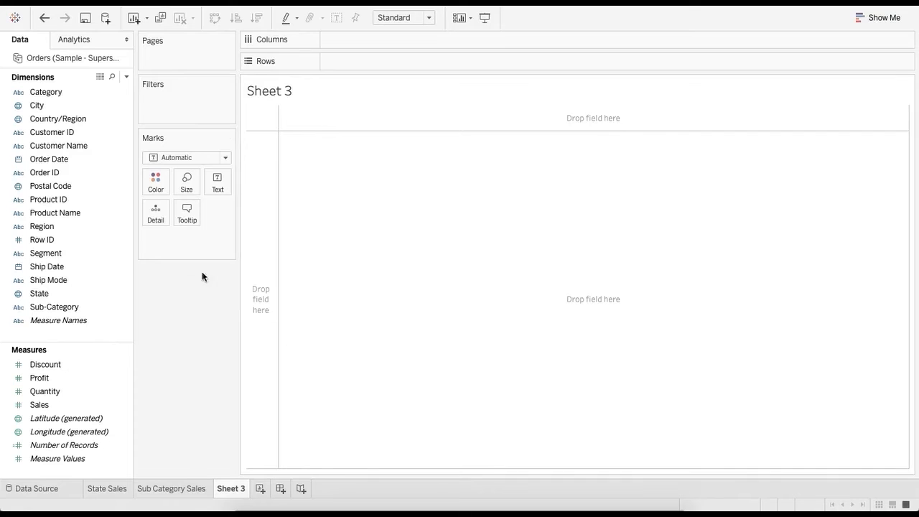
left_click_drag(62, 159, 323, 42)
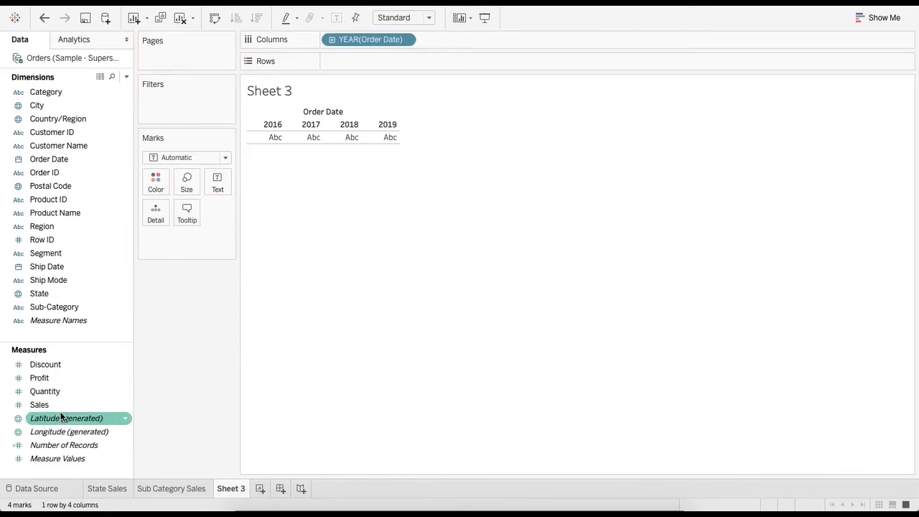
left_click_drag(59, 407, 350, 65)
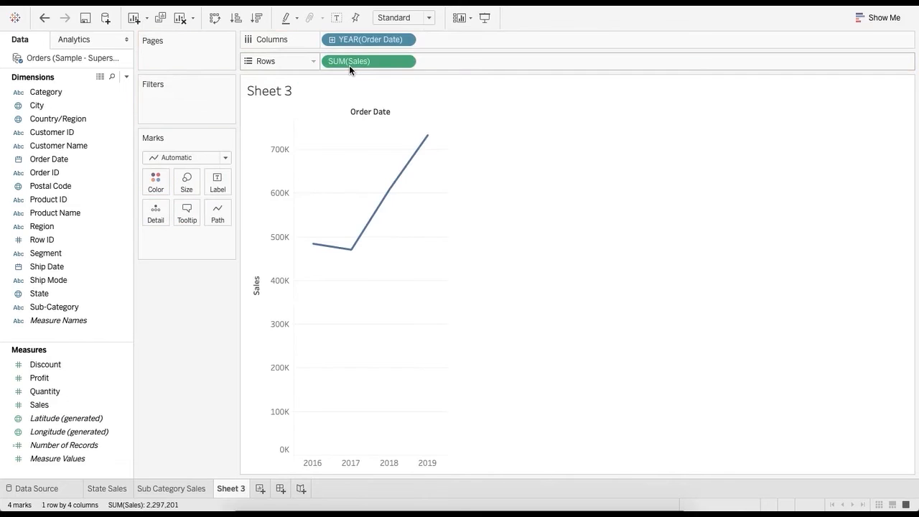
left_click(417, 22)
left_click(417, 61)
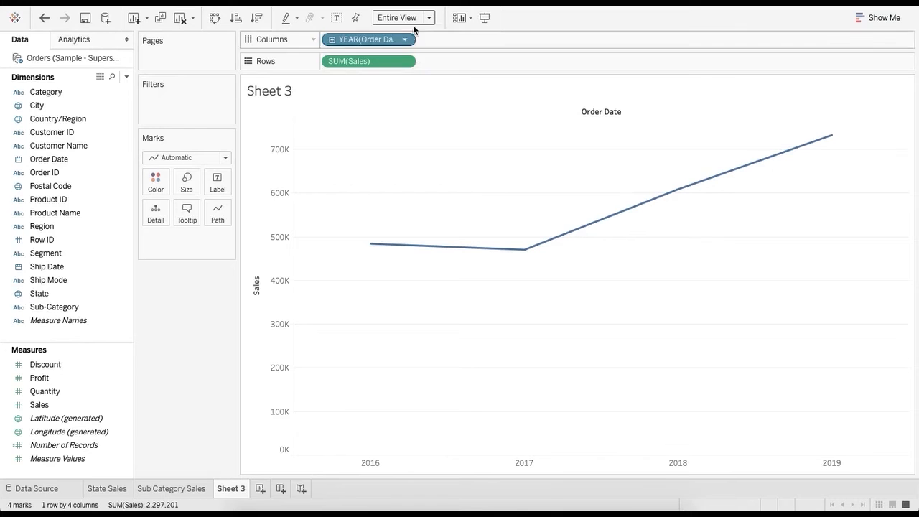
left_click(405, 39)
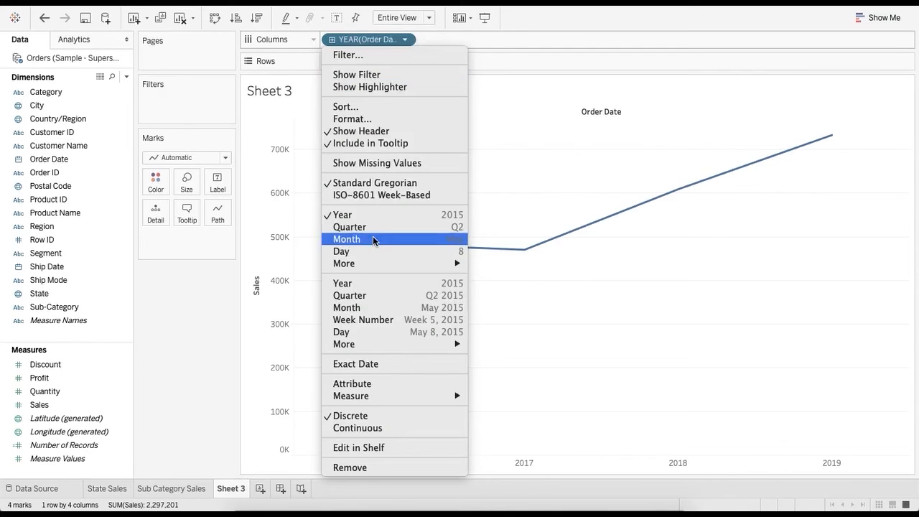
left_click(369, 307)
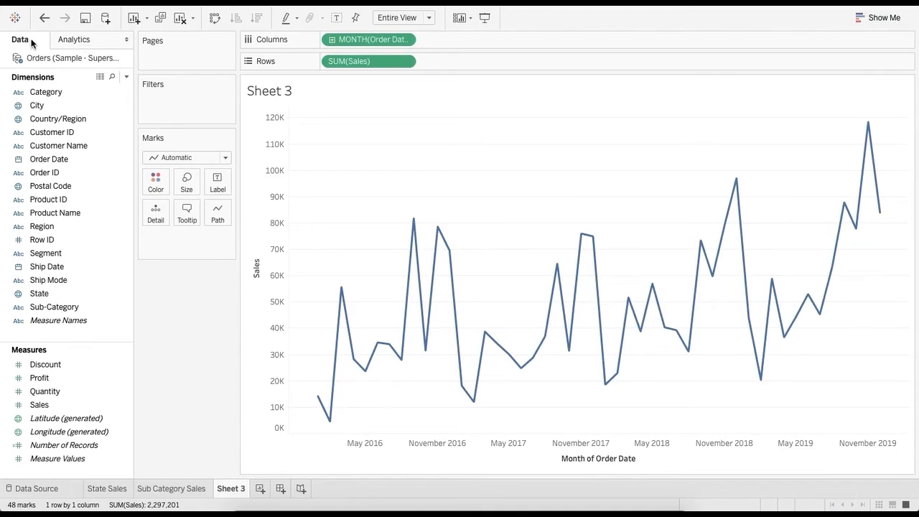
- Add a linear trend line to the monthly sales chart
left_click(86, 40)
left_click(48, 42)
left_click(86, 40)
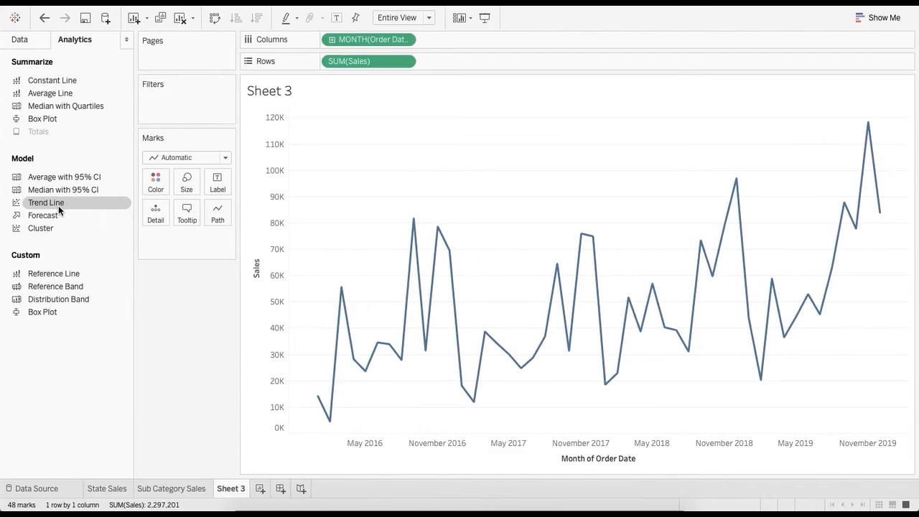
left_click_drag(59, 206, 364, 143)
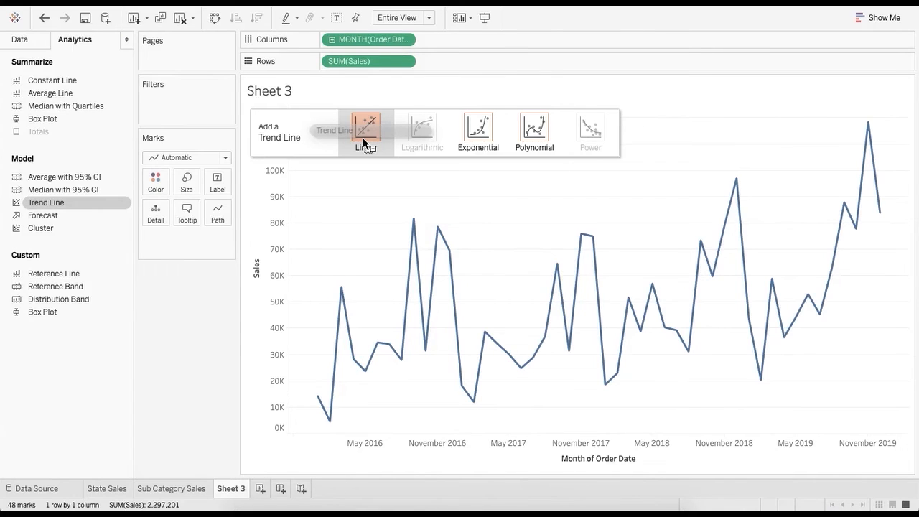
left_click_drag(364, 143, 359, 139)
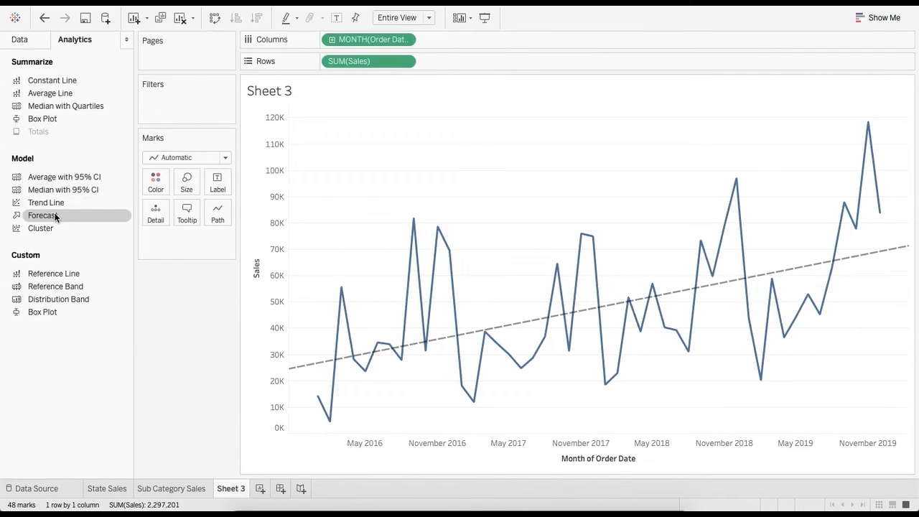
- Add a forecast to the monthly sales line chart
left_click_drag(65, 213, 356, 138)
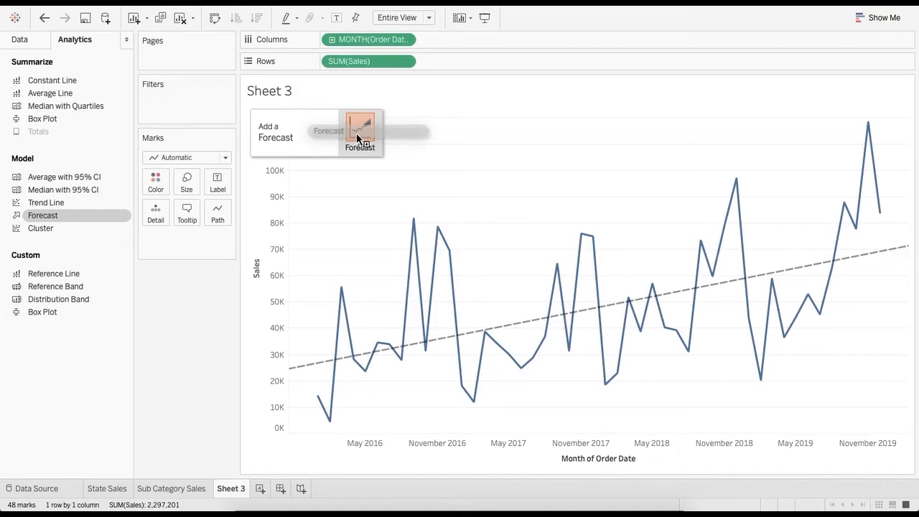
left_click_drag(356, 136, 359, 138)
left_click_drag(359, 136, 357, 135)
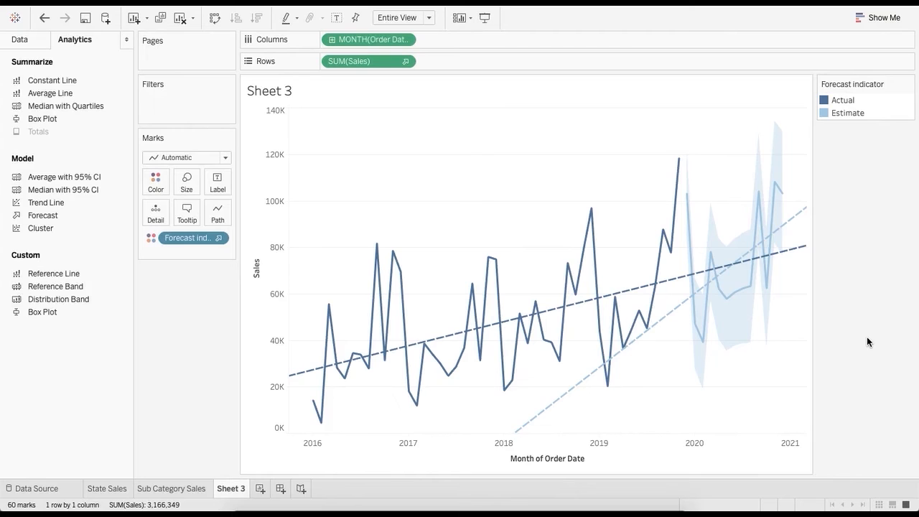
mouse_move(668, 320)
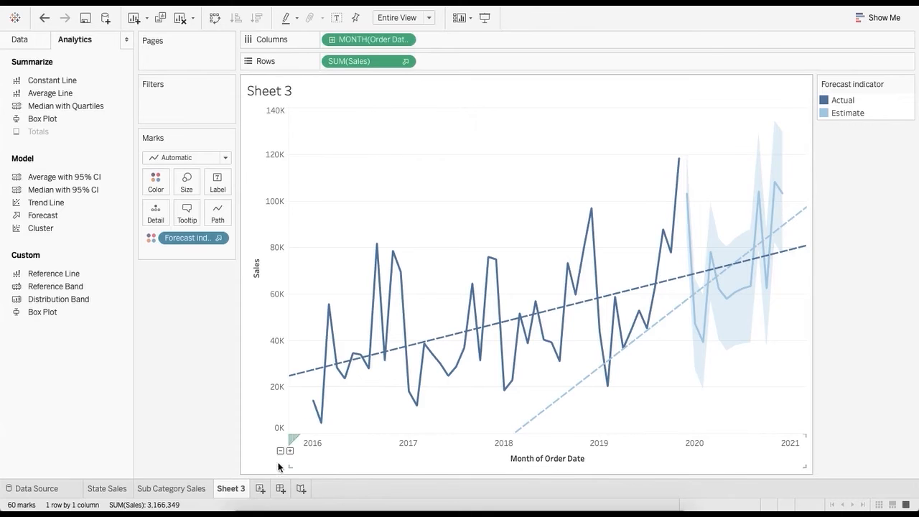
- Add a new blank worksheet and rename Sheet 3 as Sales Forecast
left_click(262, 488)
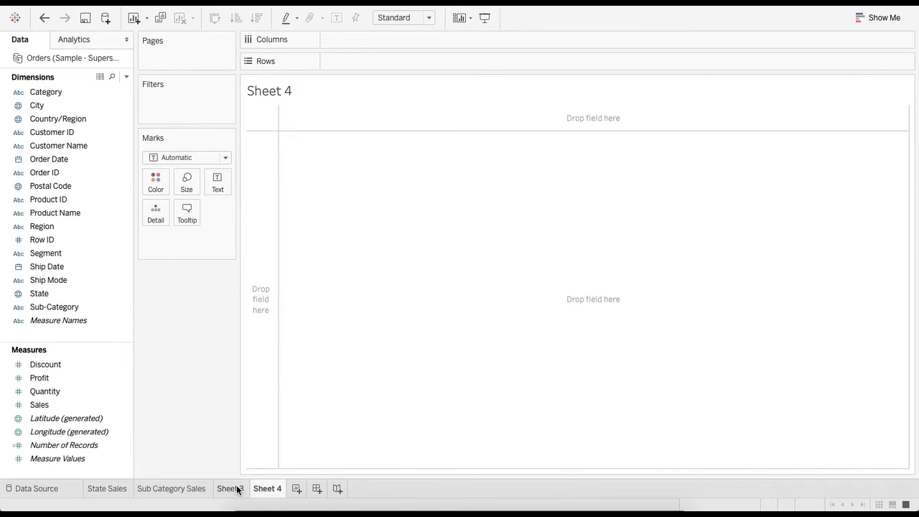
left_click(234, 488)
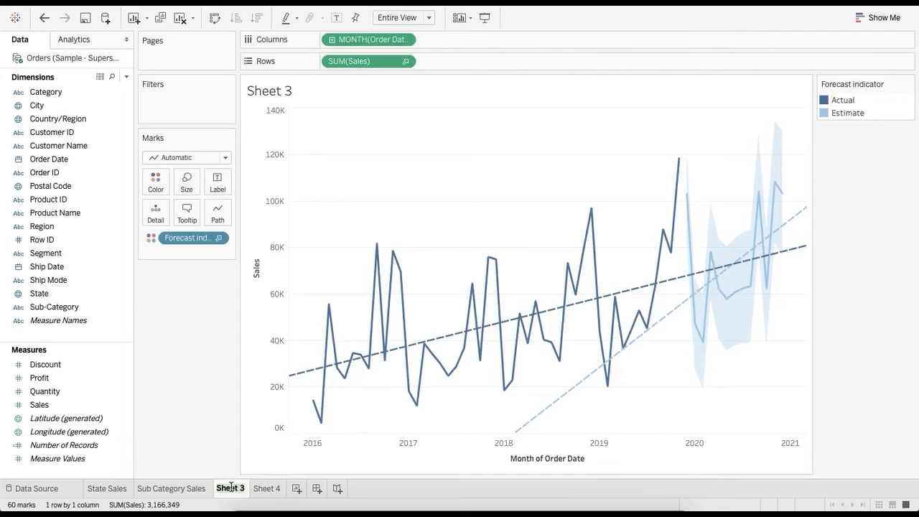
type("Sales FOre")
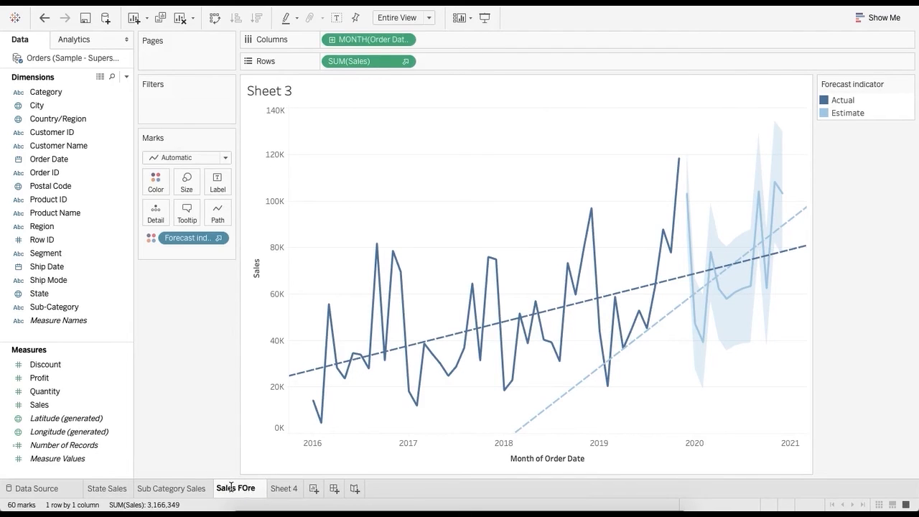
key("BackSpace")
key("BackSpace")
key("BackSpace")
type("oreca")
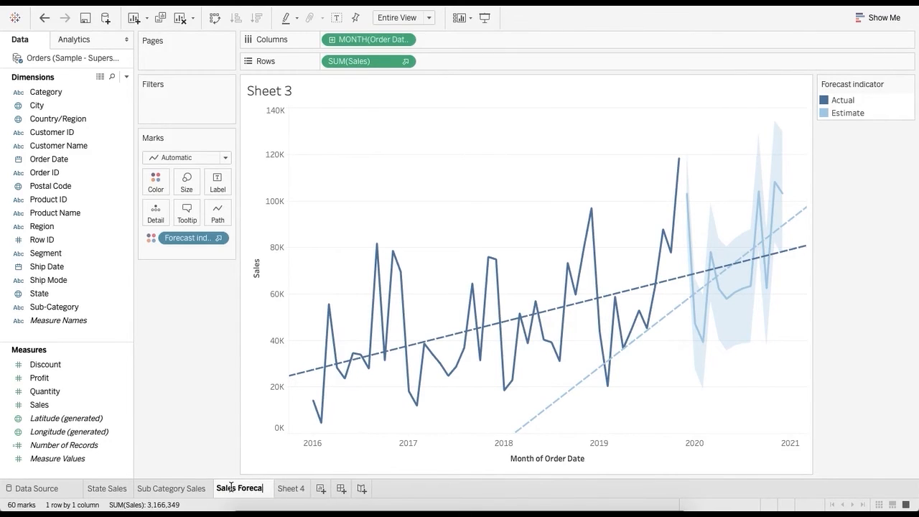
type("st")
key("Return")
- Rename the blank Sheet 4 as Back
left_click(296, 491)
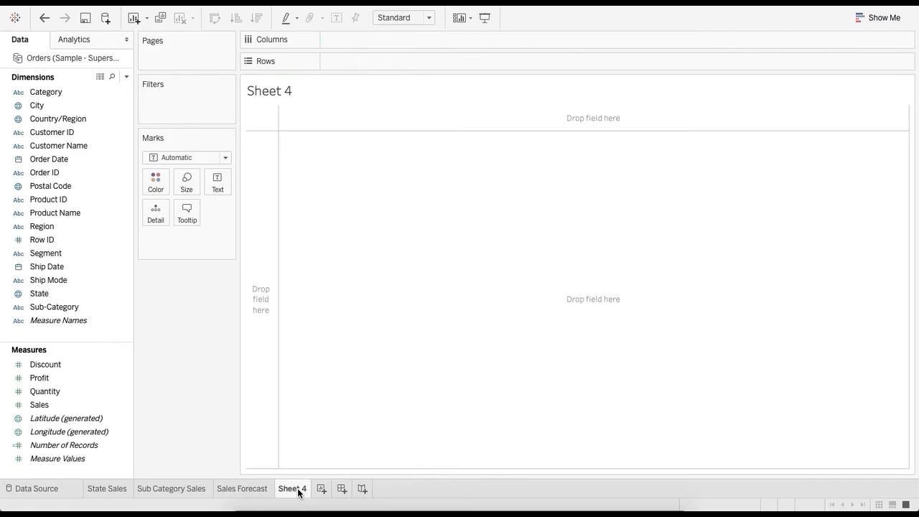
double_click(296, 490)
type("Back")
key("Return")
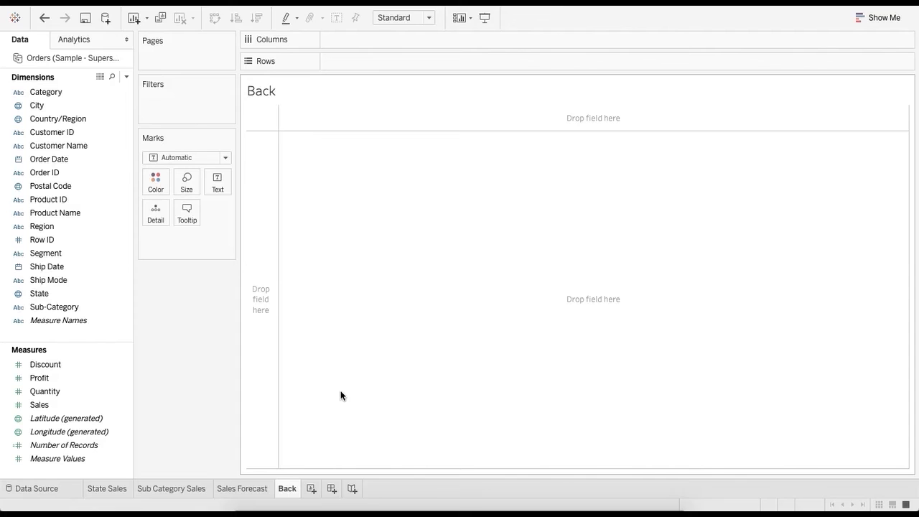
- Create a calculated field named Back with the formula "Back" and place it as the text mark on the Back worksheet
left_click(126, 76)
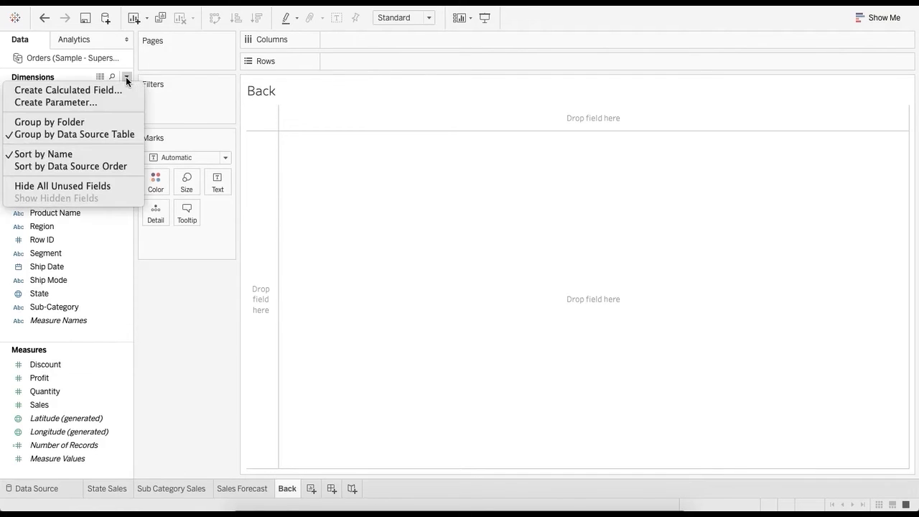
left_click(90, 89)
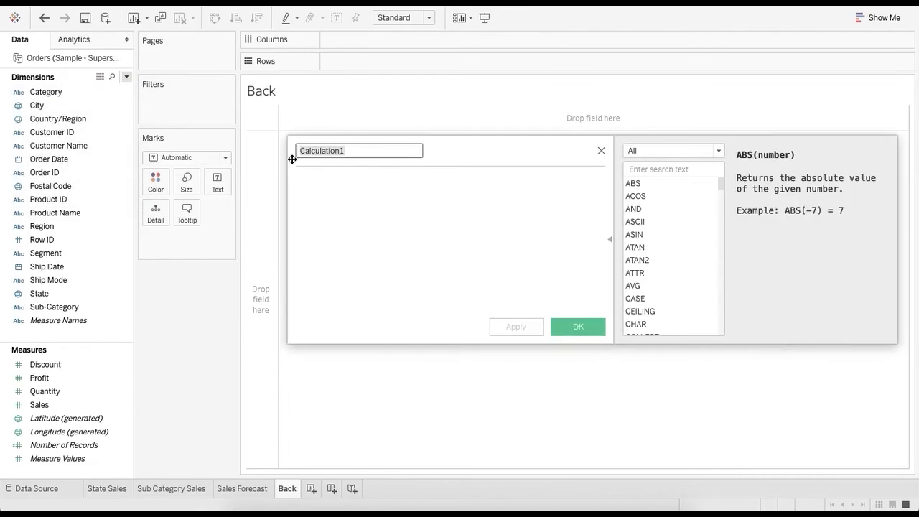
type("Back")
left_click(354, 230)
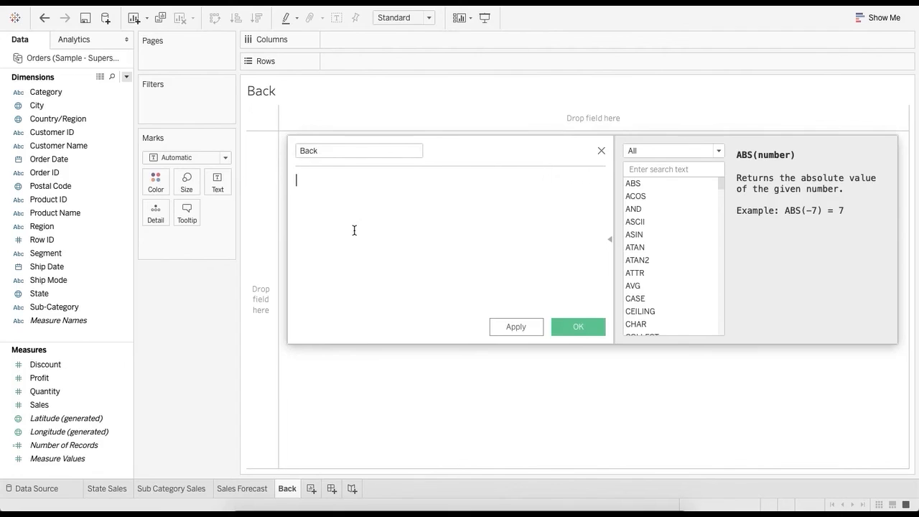
type("\"Back\"")
left_click(570, 327)
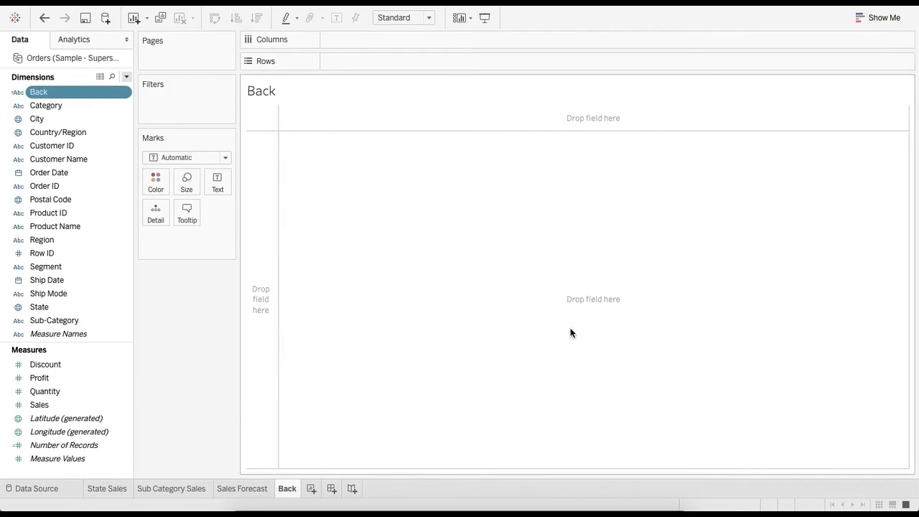
left_click_drag(57, 94, 217, 185)
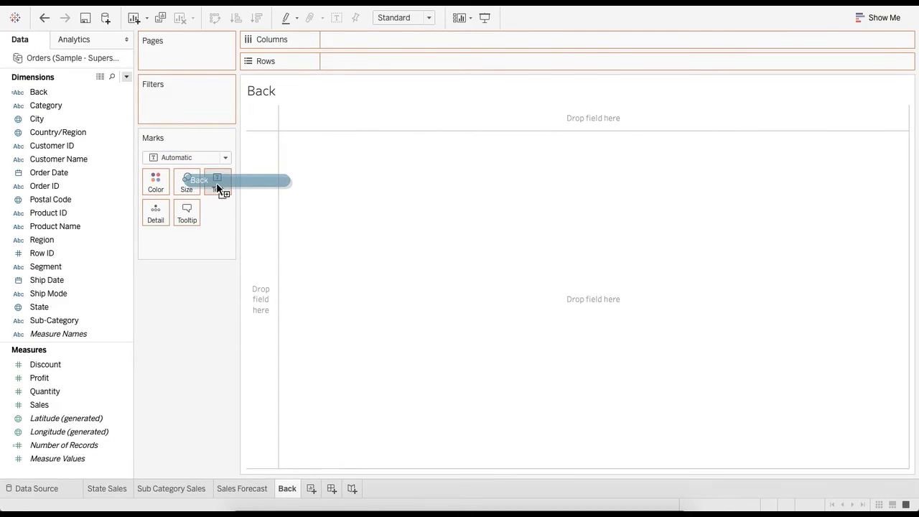
left_click_drag(216, 183, 217, 183)
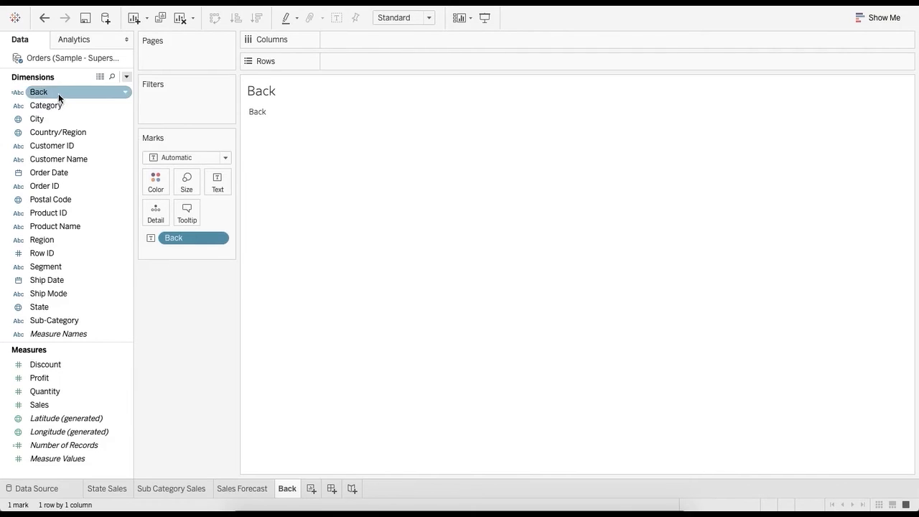
- Replace the Back mark's tooltip with the bold text "Click here to go back to the Primary Dashboard."
left_click(188, 213)
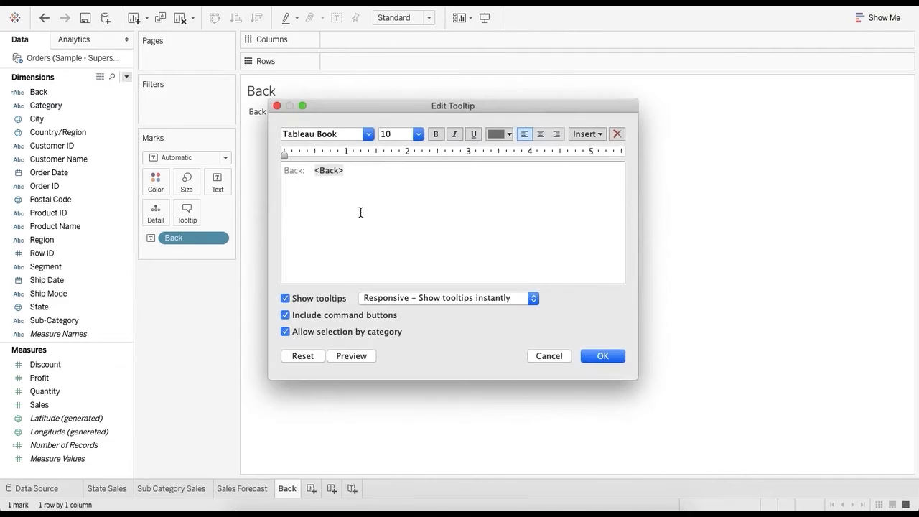
triple_click(377, 191)
key("BackSpace")
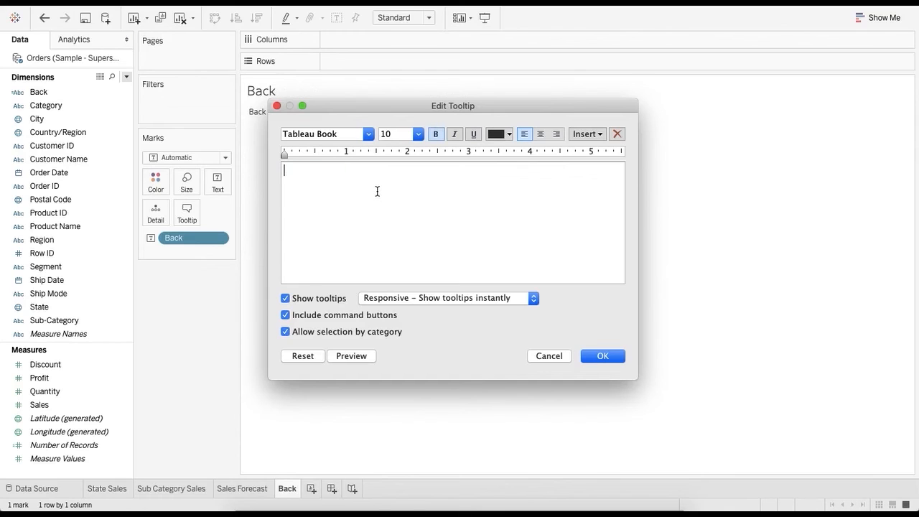
key("super+b")
type("Click here to go back to the Pri")
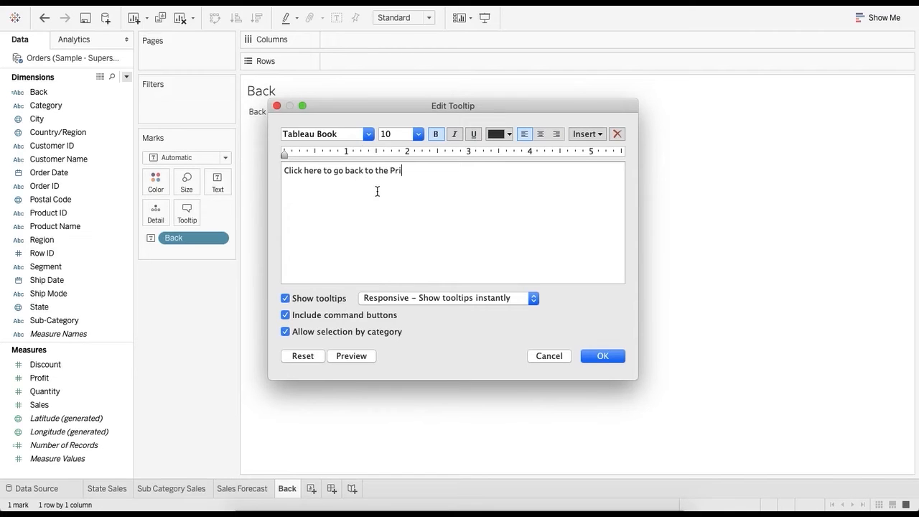
type("mary Dashboard.")
left_click(593, 360)
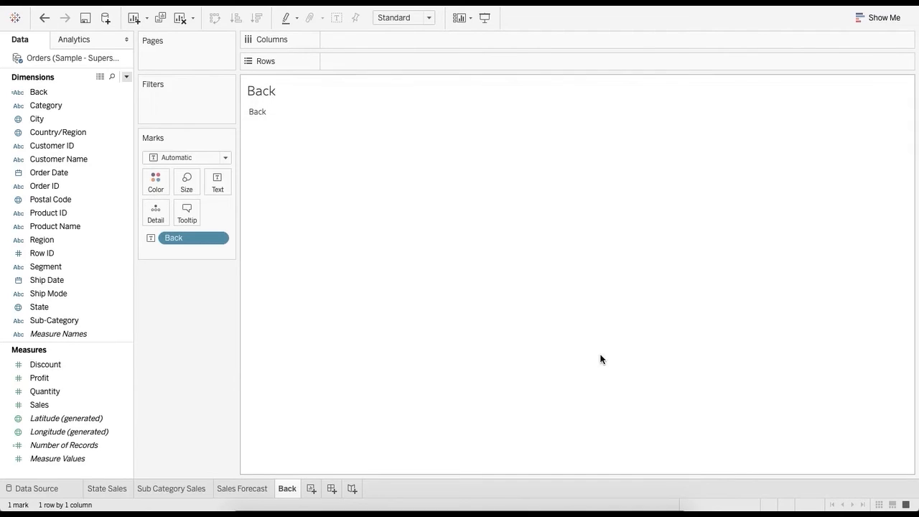
mouse_move(258, 112)
- Add a new worksheet named Detailed Report
left_click(312, 488)
double_click(317, 489)
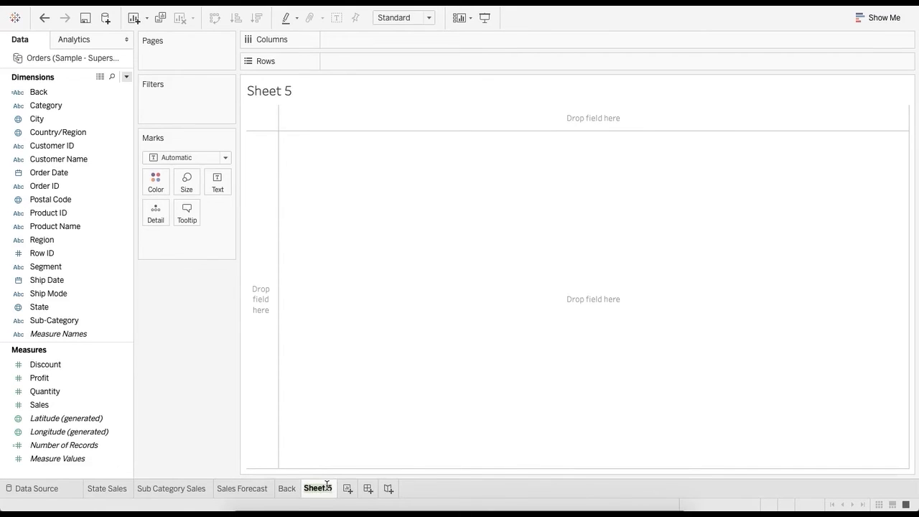
type("Detailed Repo")
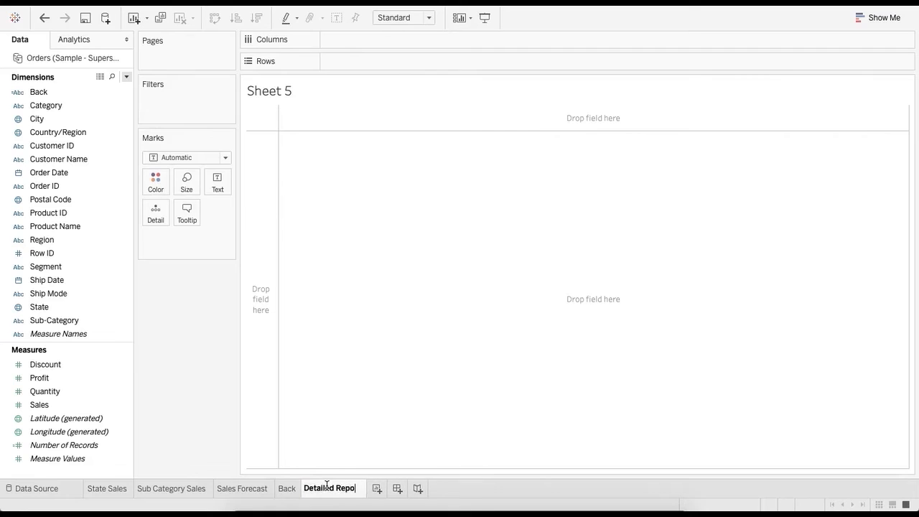
type("rt")
key("Return")
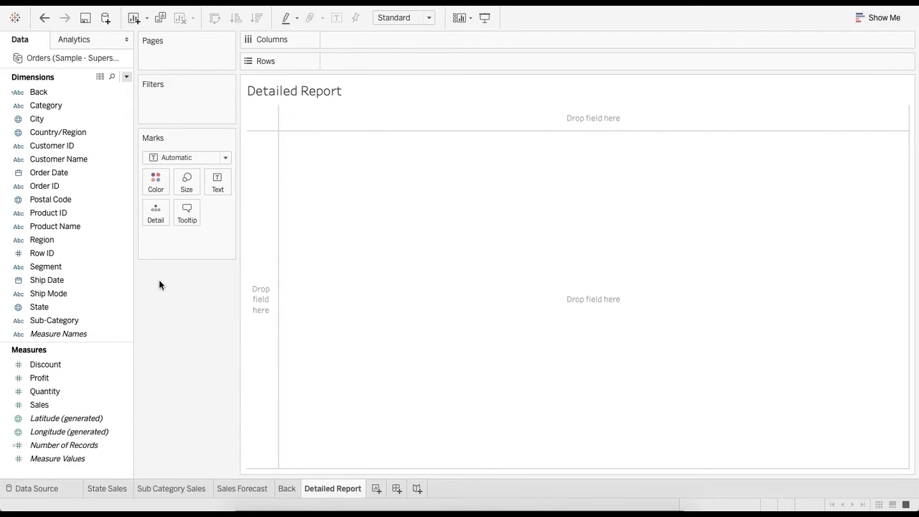
- Lay out the Detailed Report with the year of Order Date as columns and State and Sub-Category as rows
left_click_drag(68, 173, 360, 44)
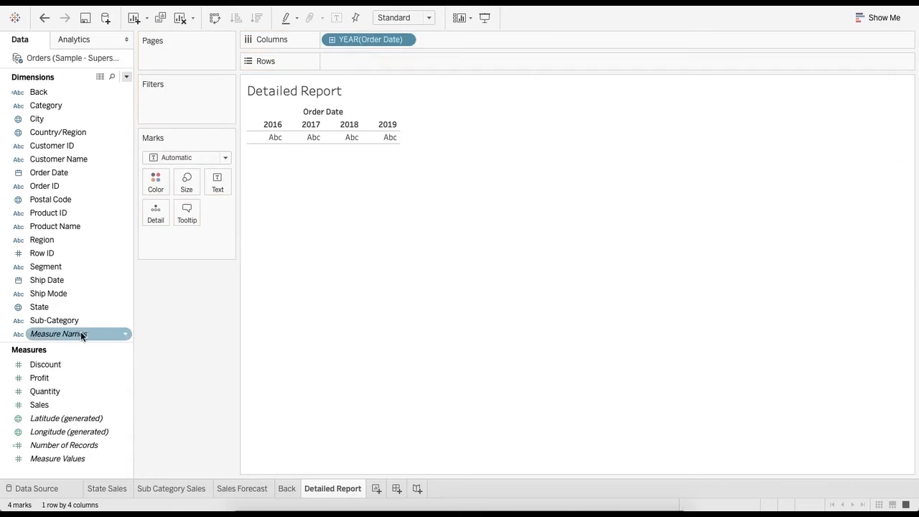
left_click_drag(56, 305, 344, 63)
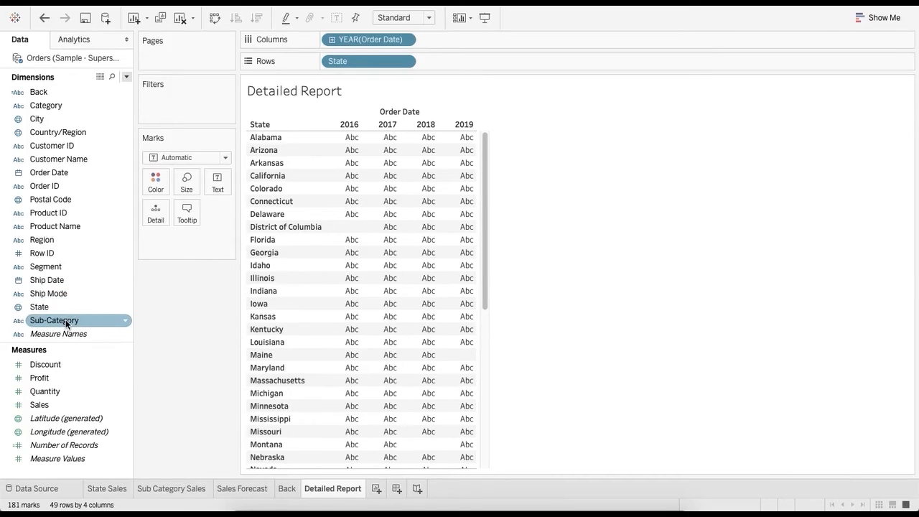
left_click_drag(66, 324, 442, 64)
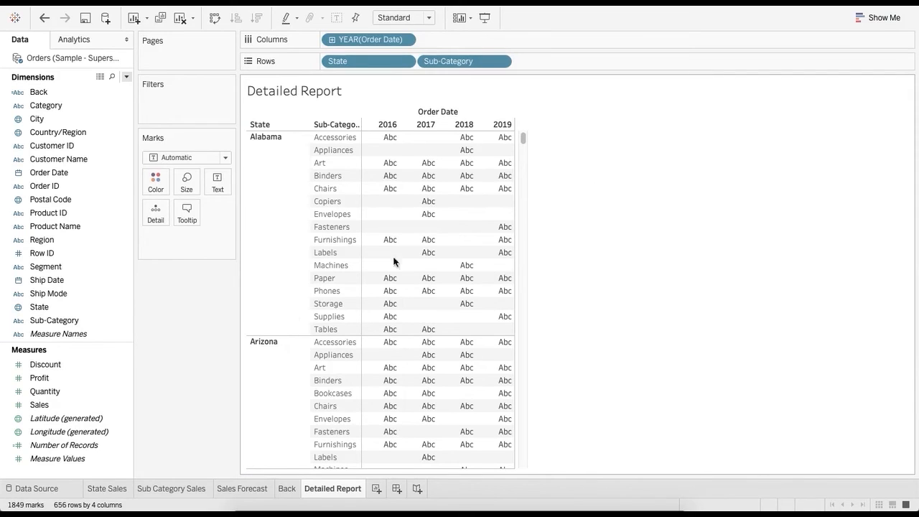
- Show Sales, Quantity and Discount as the measures in the Detailed Report table
left_click_drag(108, 405, 427, 243)
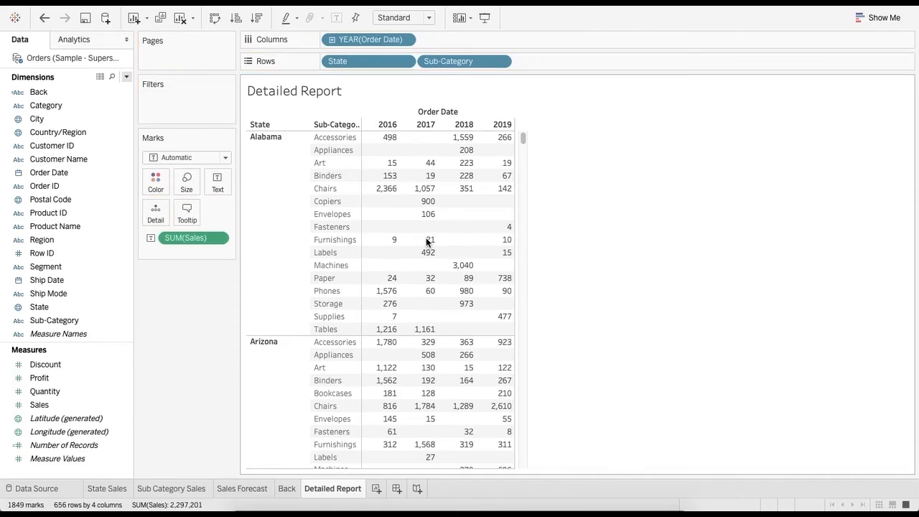
left_click_drag(74, 393, 416, 296)
left_click_drag(91, 364, 543, 278)
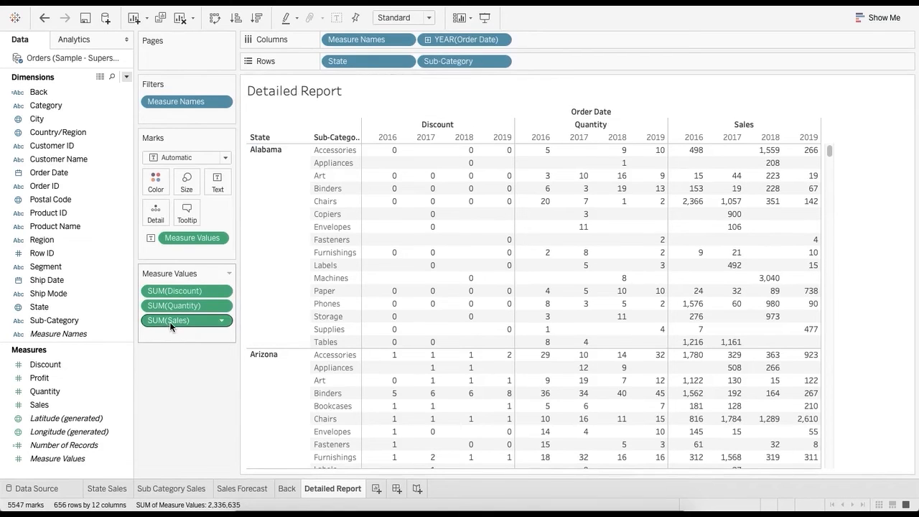
- Order the measures as Sales, Quantity, Discount and group them under each Order Date year in the columns
left_click_drag(170, 322, 164, 290)
left_click_drag(184, 321, 176, 297)
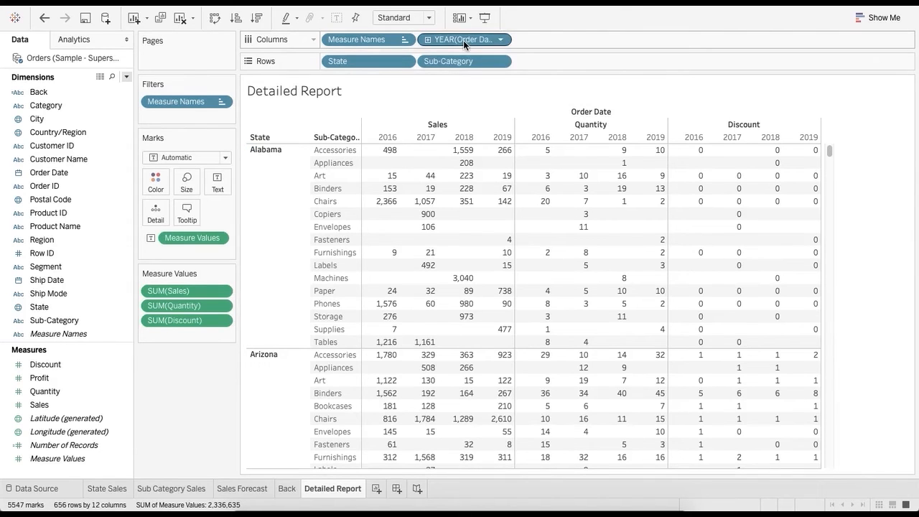
left_click_drag(463, 40, 337, 41)
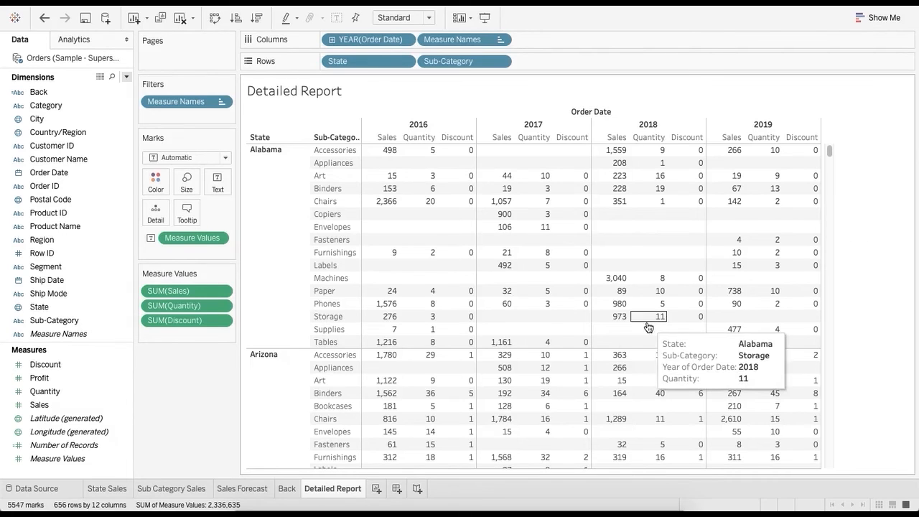
- Create a new dashboard and set its size to Automatic
left_click(397, 489)
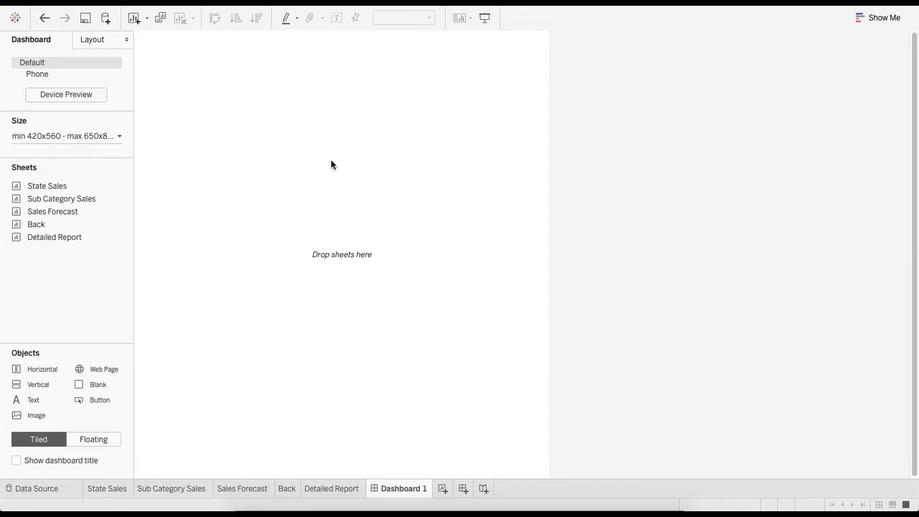
left_click(81, 135)
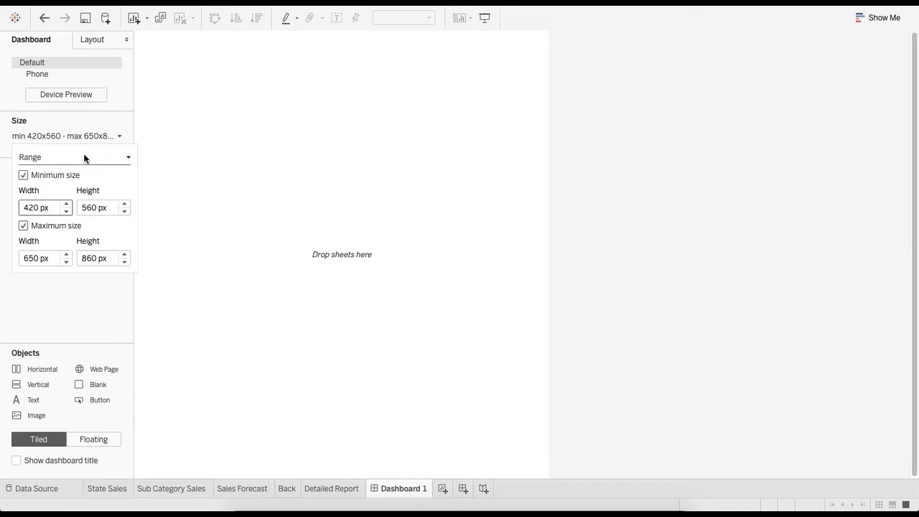
left_click(84, 157)
left_click(79, 178)
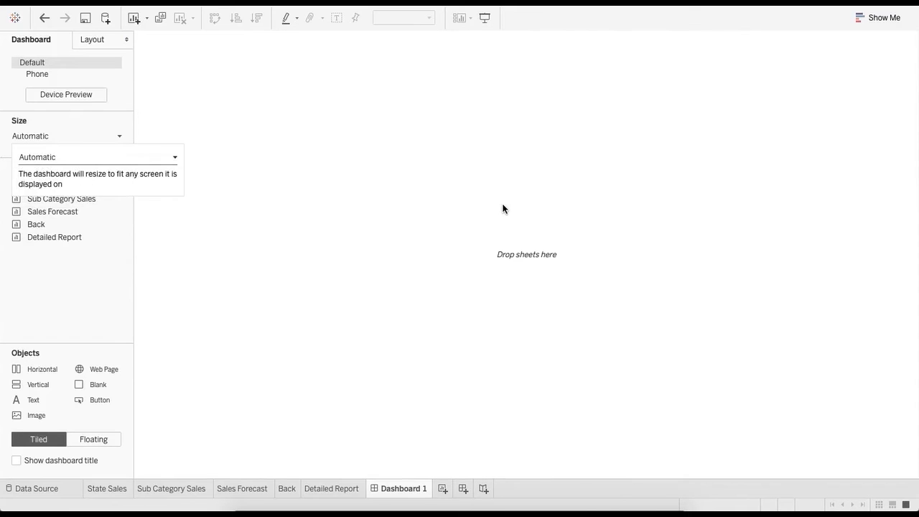
left_click(537, 217)
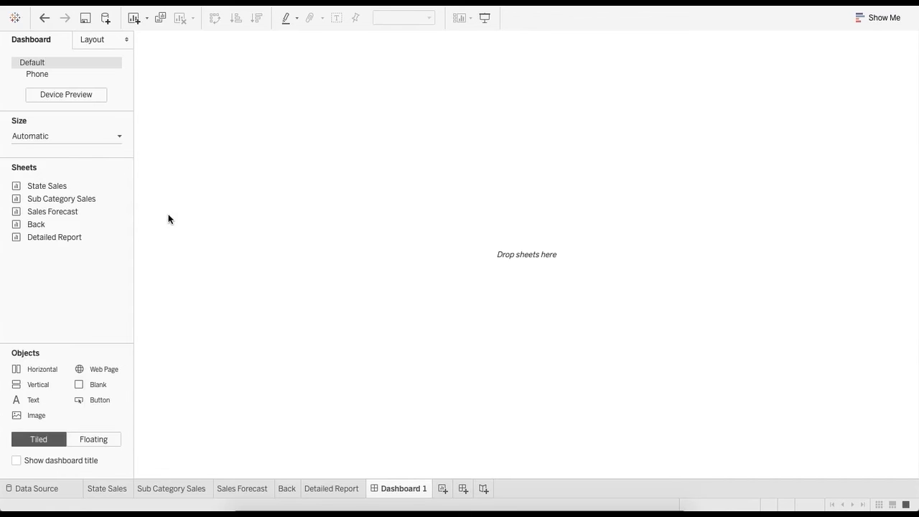
- Place the State Sales sheet on the dashboard and rename the dashboard Primary Dashboard
mouse_move(63, 186)
left_click_drag(69, 185, 428, 232)
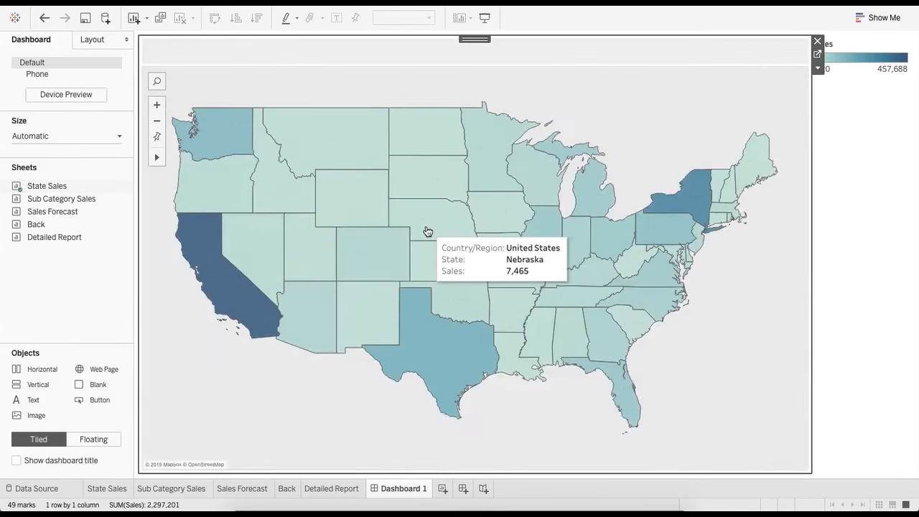
double_click(408, 487)
type("Primary Dashb")
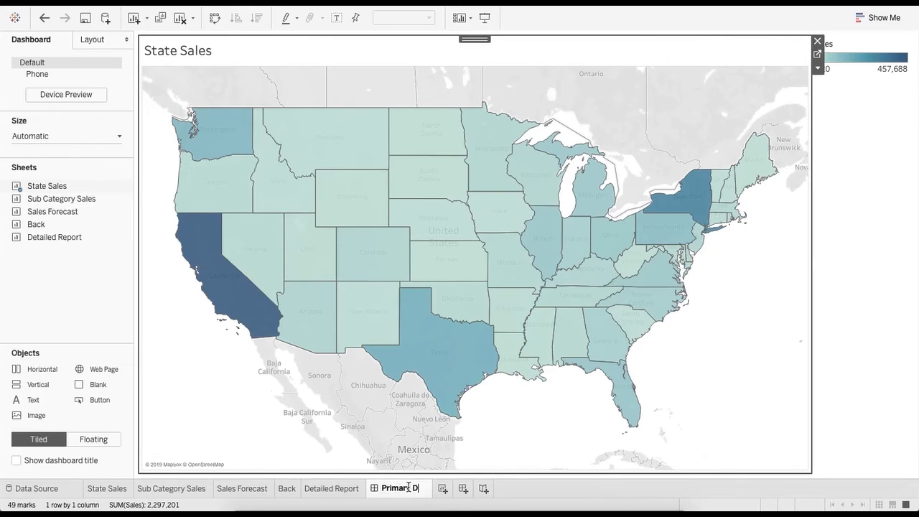
type("oard")
key("Return")
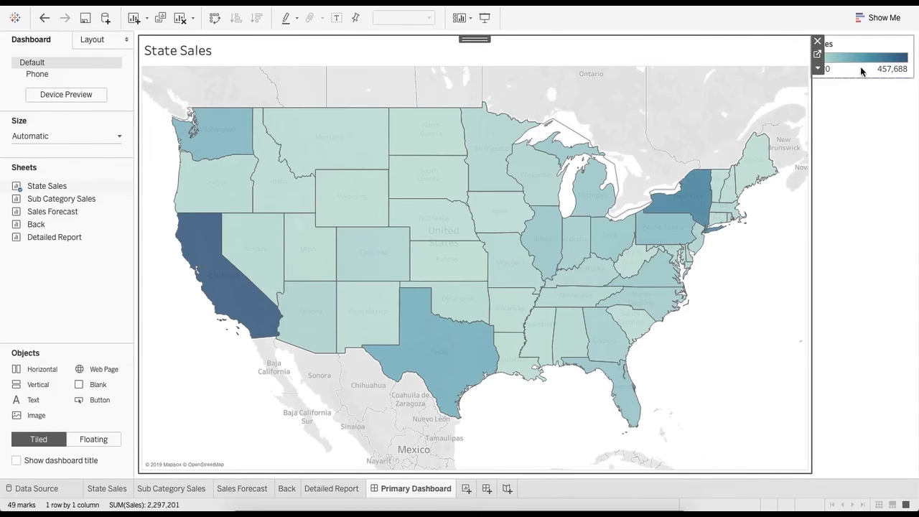
- Make the Sales color legend floating and move it onto the empty ocean area off the map's east coast
left_click(839, 61)
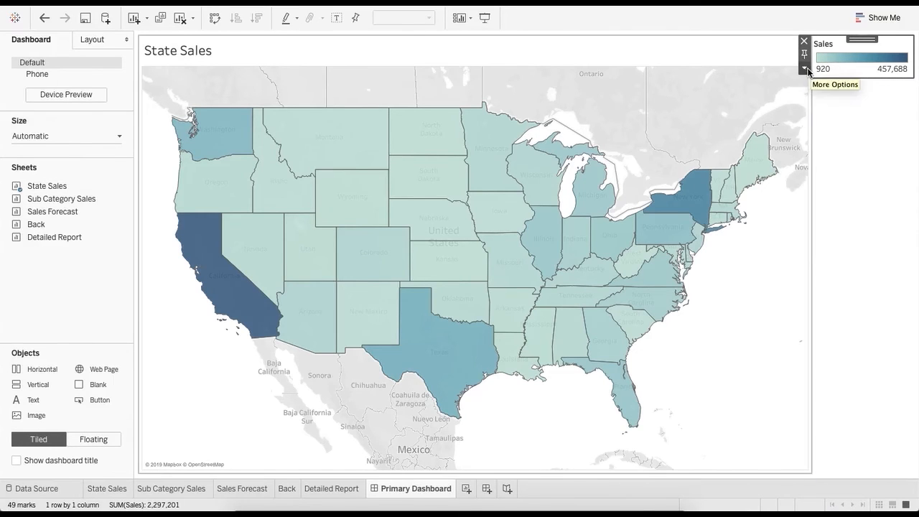
left_click(806, 69)
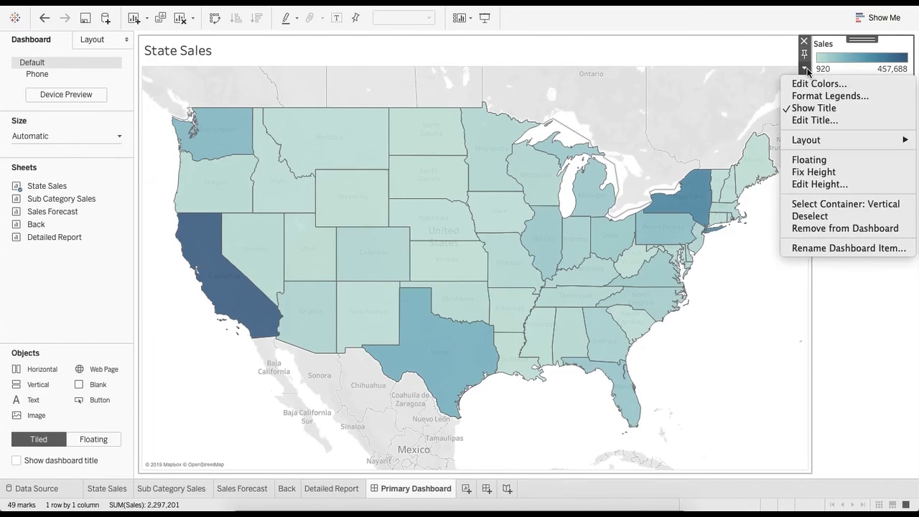
left_click(817, 161)
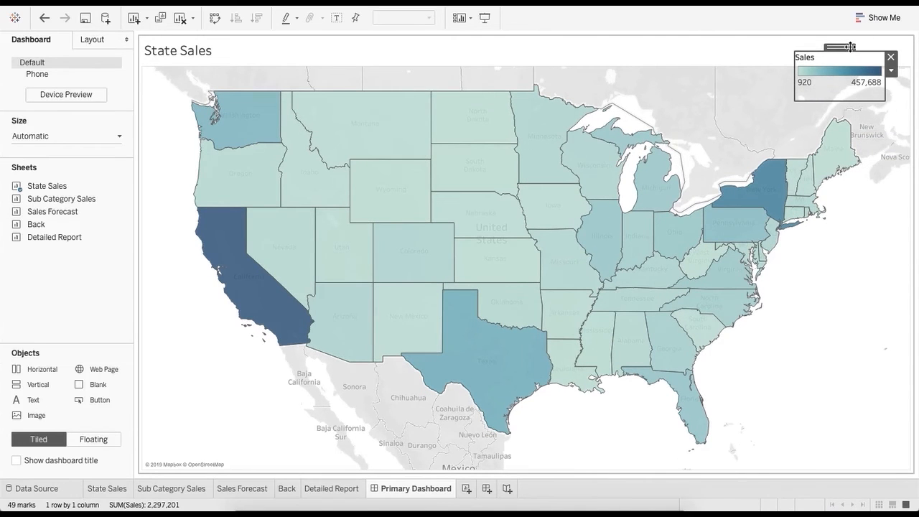
left_click_drag(850, 47, 846, 264)
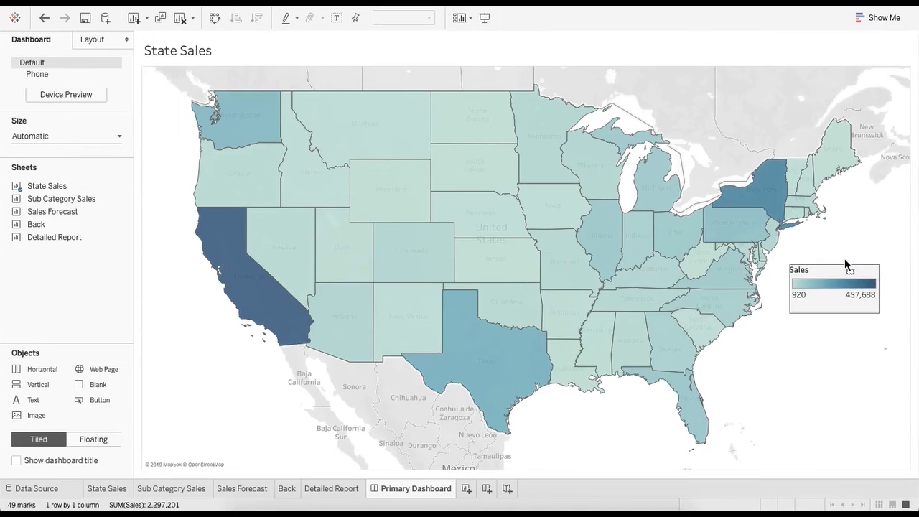
left_click(846, 371)
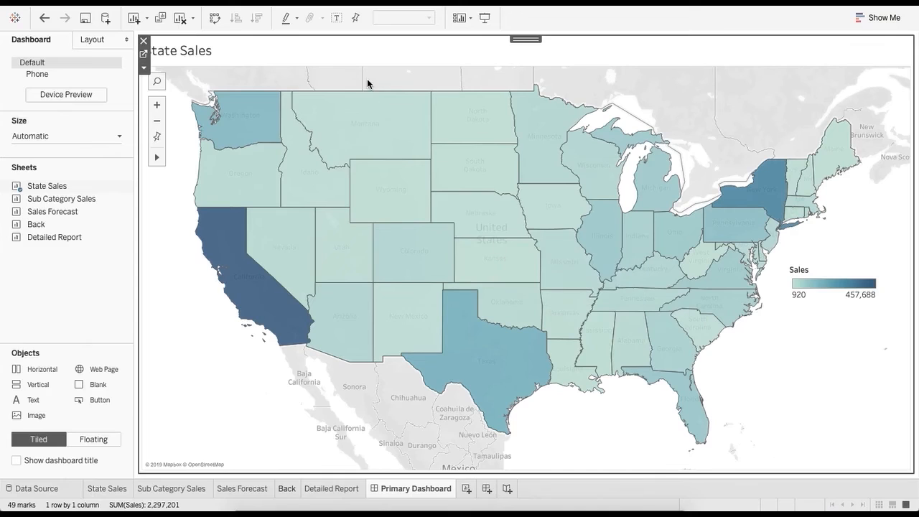
- Toggle the map's sales labels on and off, and label it by State on the State Sales worksheet before returning to the Primary Dashboard
left_click(336, 19)
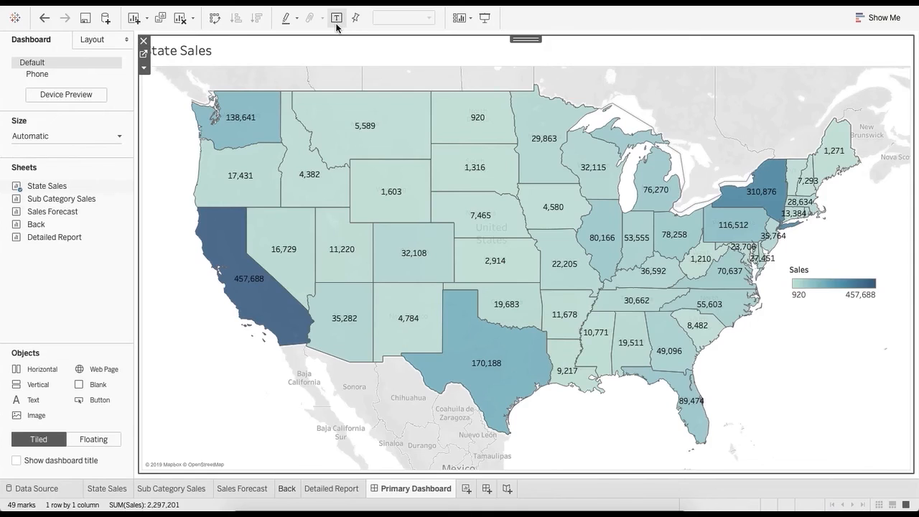
left_click(336, 23)
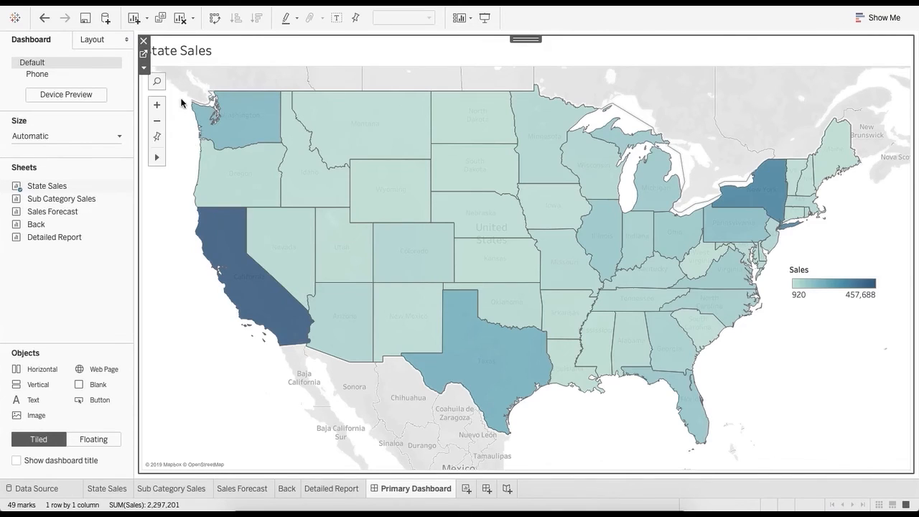
left_click(144, 55)
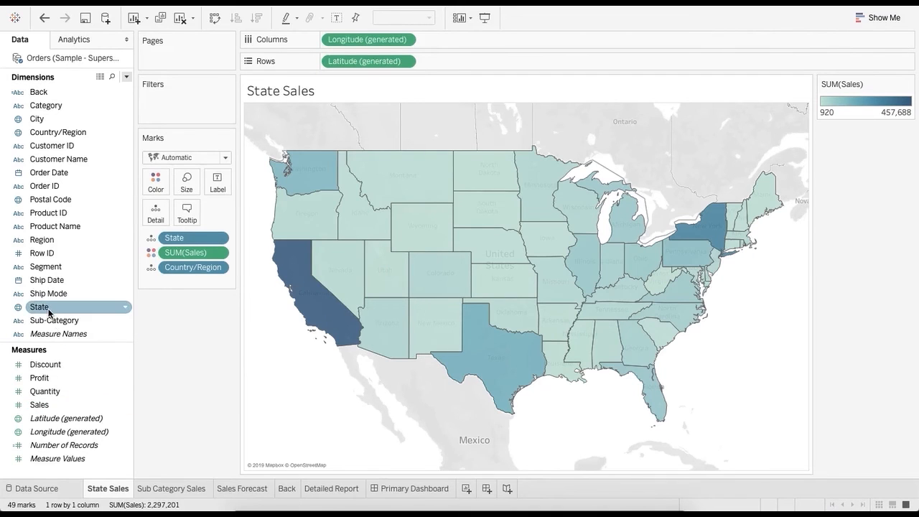
left_click_drag(49, 313, 213, 186)
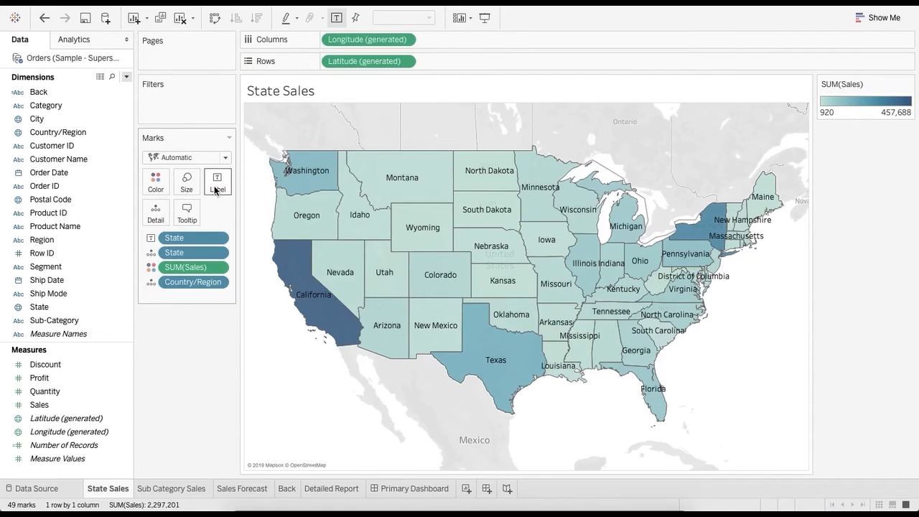
left_click(411, 491)
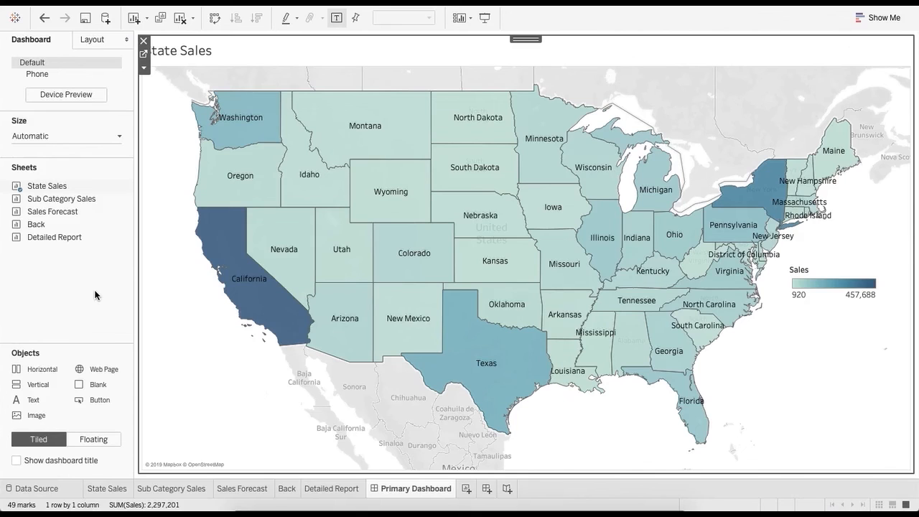
- Create a second dashboard with Automatic size, containing Sub Category Sales with Sales Forecast below it
left_click(486, 489)
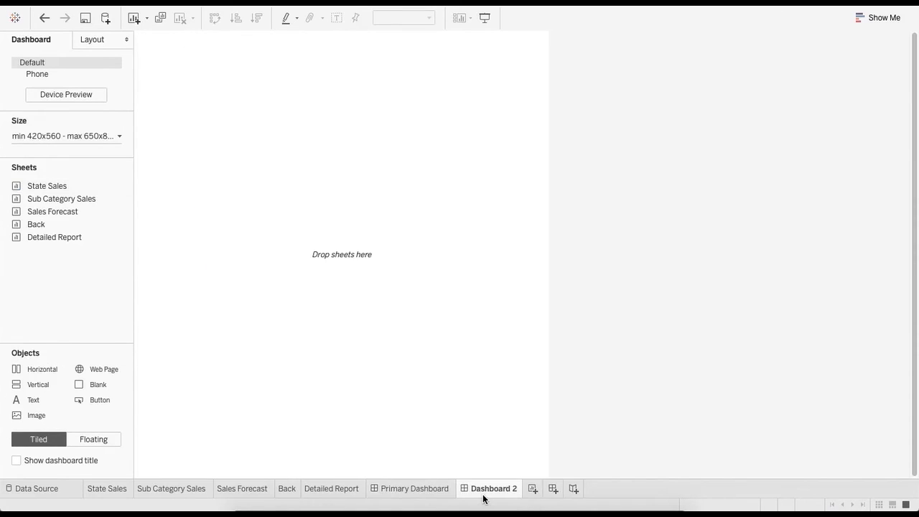
left_click(82, 135)
left_click(69, 155)
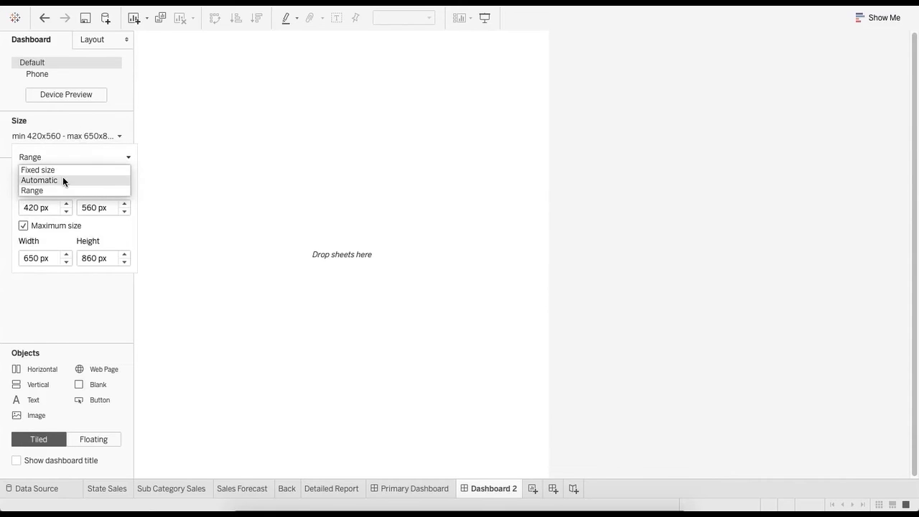
left_click(63, 179)
left_click(99, 272)
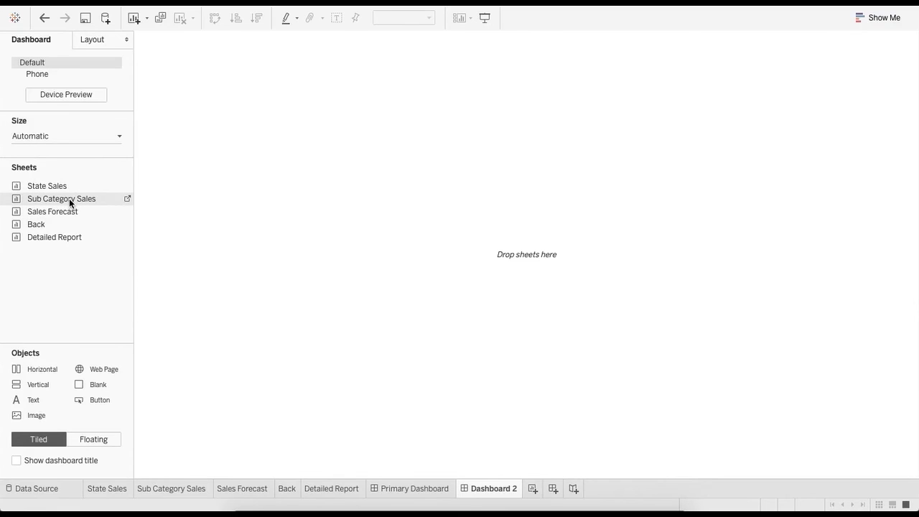
left_click_drag(68, 198, 399, 228)
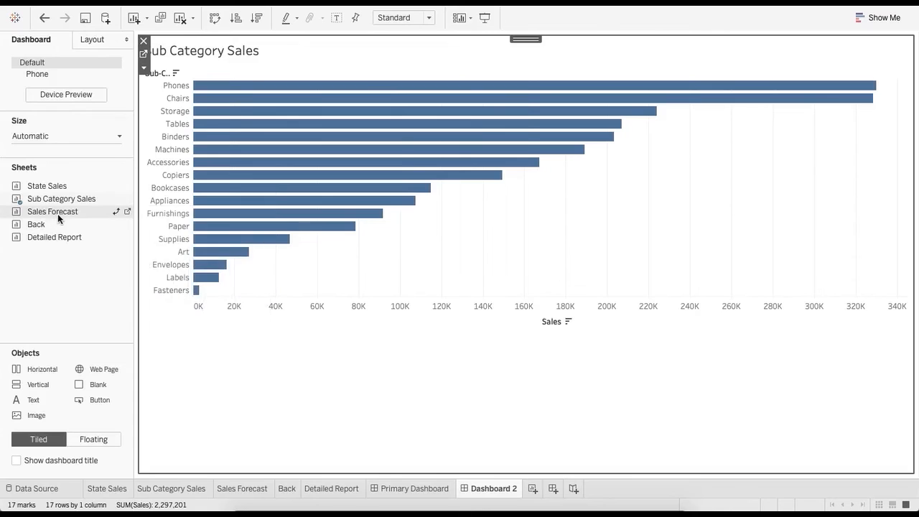
left_click_drag(58, 214, 498, 369)
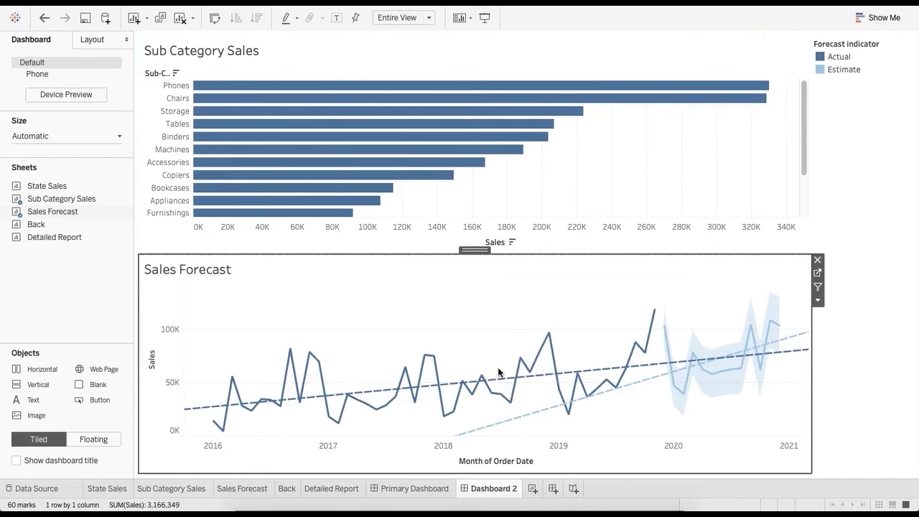
- Make the Forecast indicator legend floating and move it beside the Sales Forecast title
left_click(841, 69)
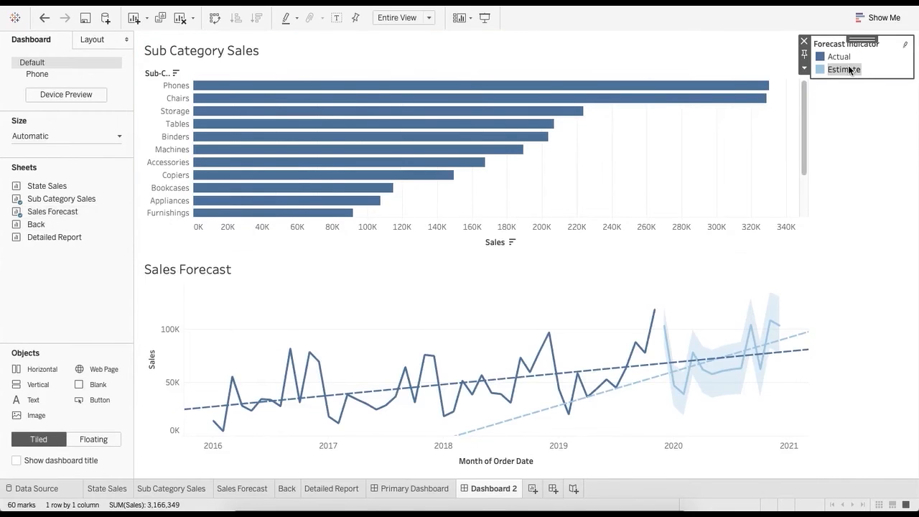
left_click(805, 69)
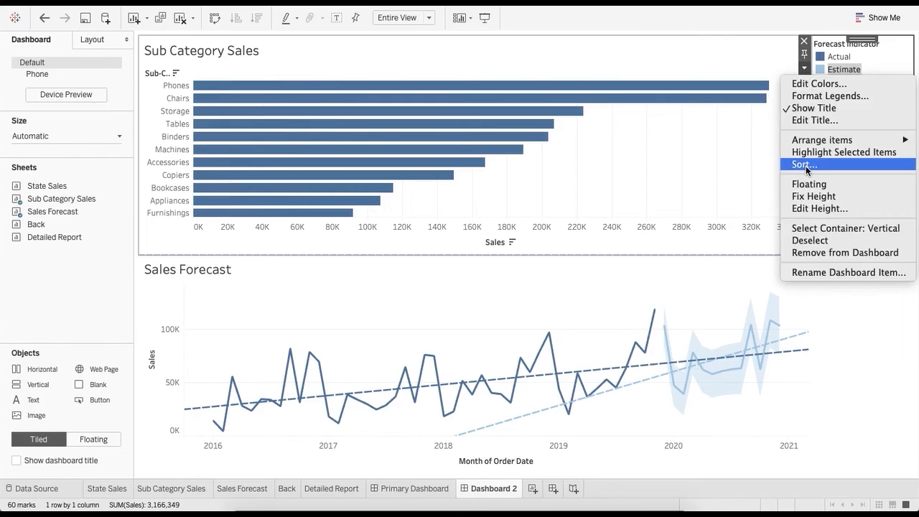
left_click(809, 185)
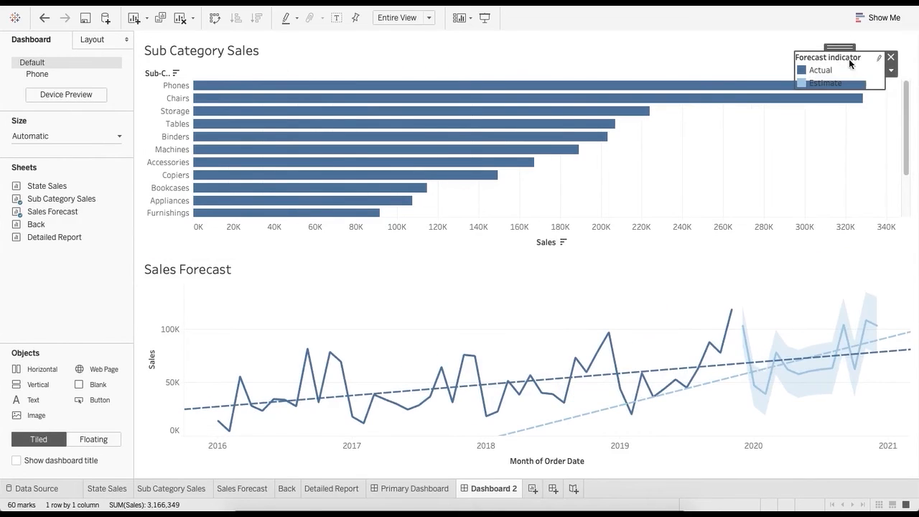
left_click_drag(840, 45, 395, 257)
left_click(79, 281)
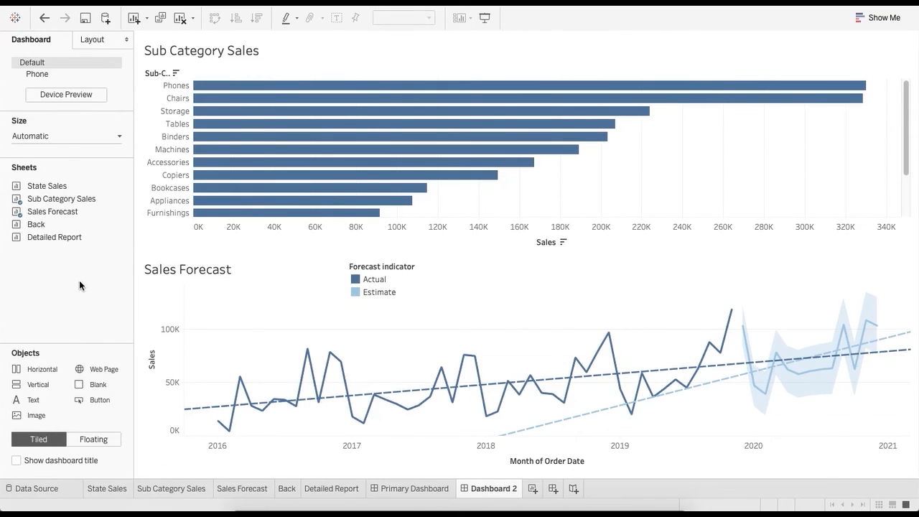
- Try placing the Back sheet as a tiled item beside Sub Category Sales, and remove it from the dashboard
mouse_move(36, 224)
left_mouse_down()
mouse_move(147, 301)
mouse_move(36, 230)
mouse_move(636, 211)
mouse_move(813, 133)
left_mouse_up()
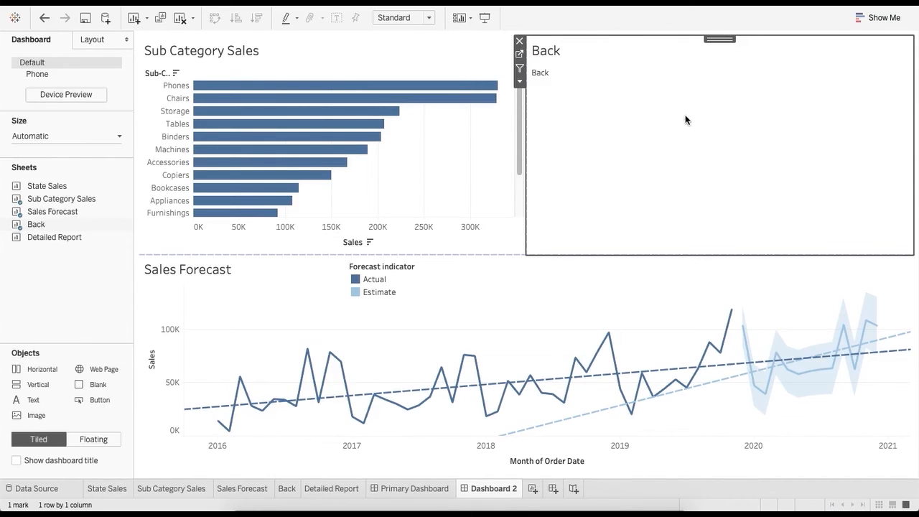
left_click(521, 41)
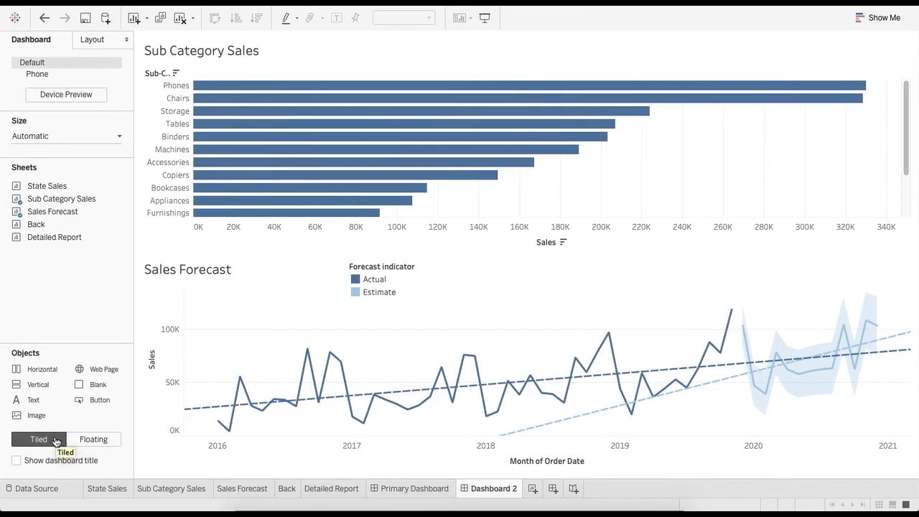
- Add the Back sheet as a floating item over the upper corner of Sub Category Sales and hide its title
left_click(100, 443)
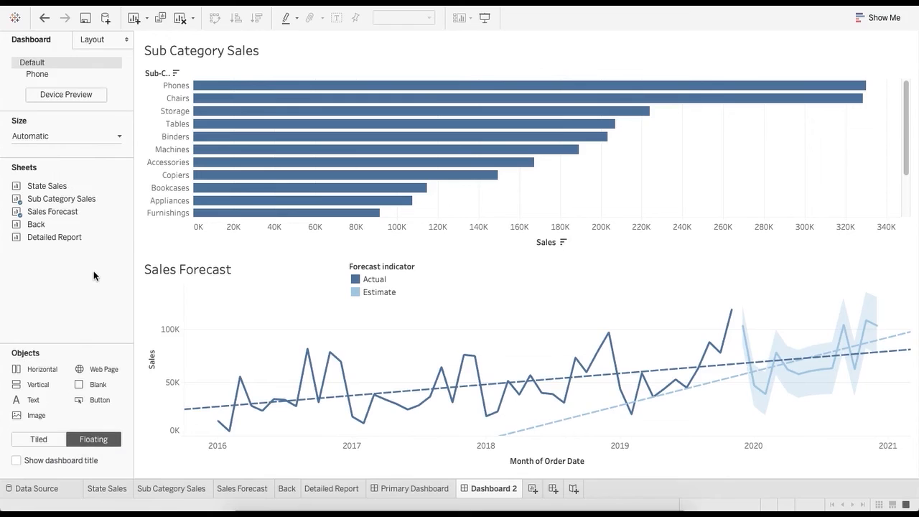
left_click_drag(46, 228, 807, 52)
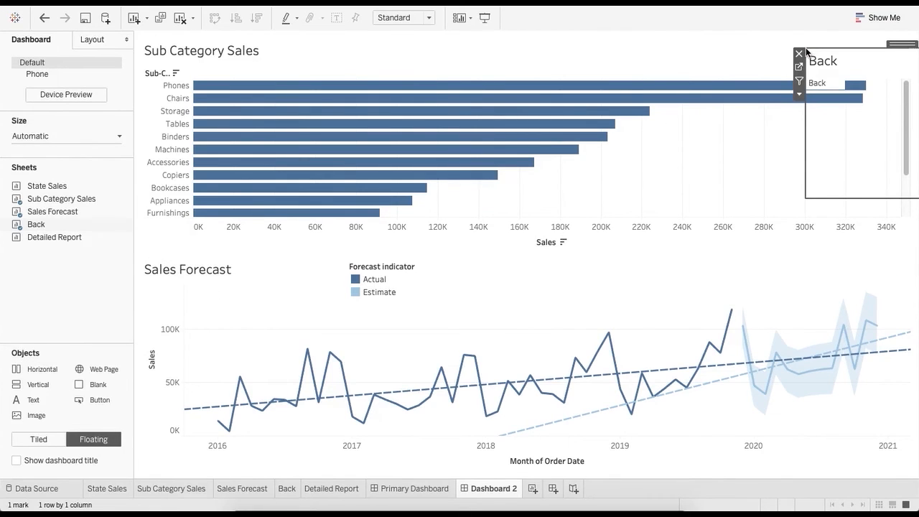
left_click_drag(813, 49, 812, 43)
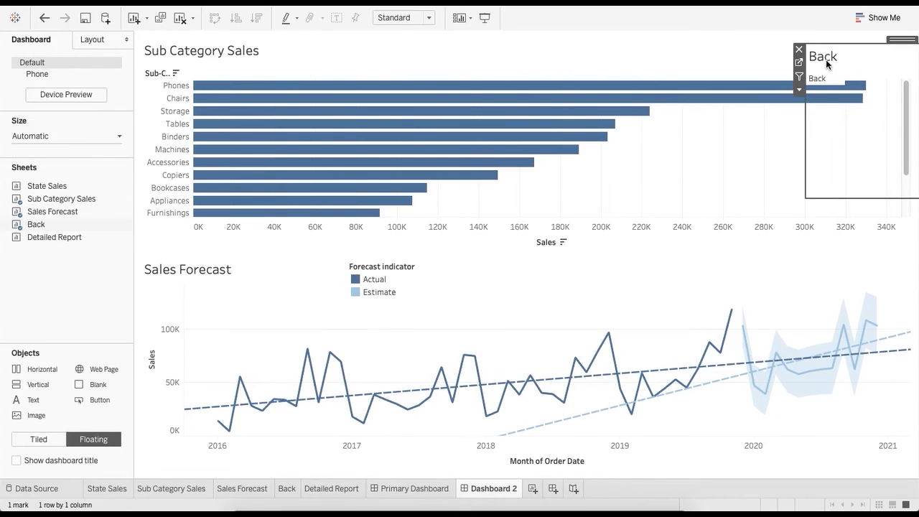
right_click(827, 65)
left_click(854, 96)
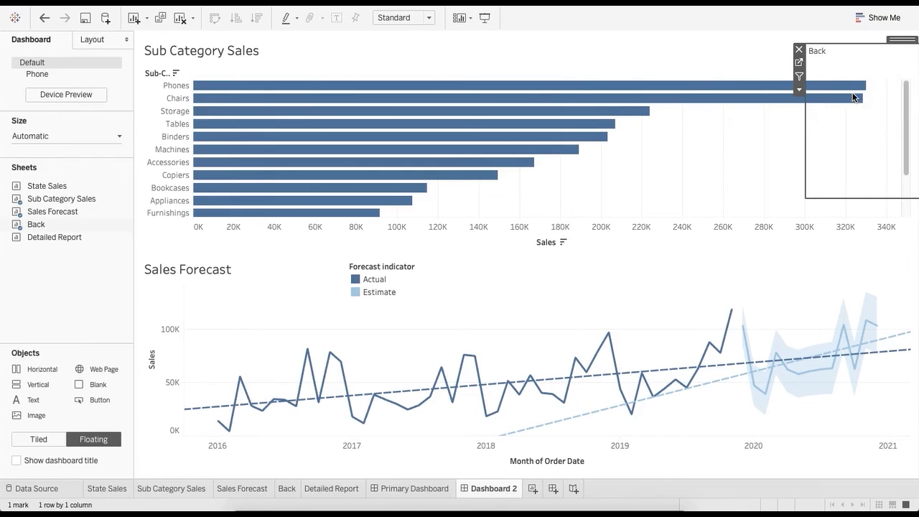
- Set the floating Back sheet's fit to Entire View
left_click(822, 55)
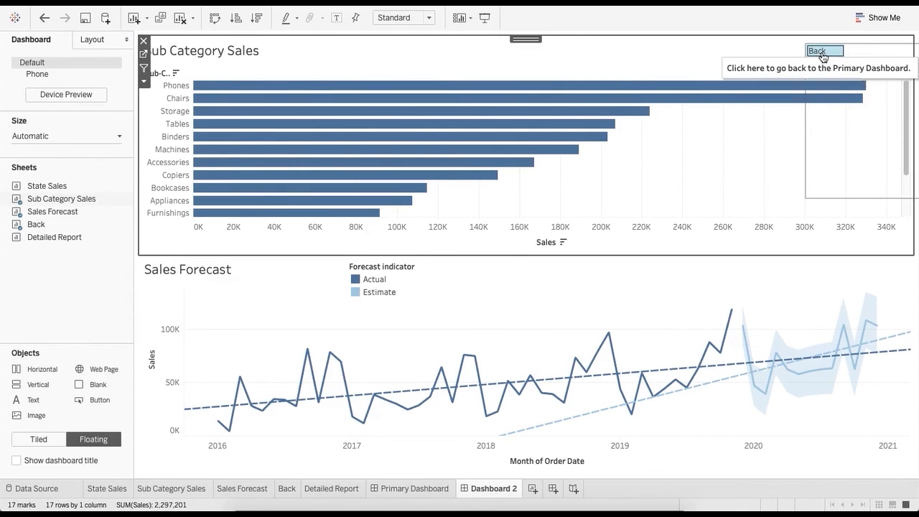
left_click(823, 56)
left_click(825, 56)
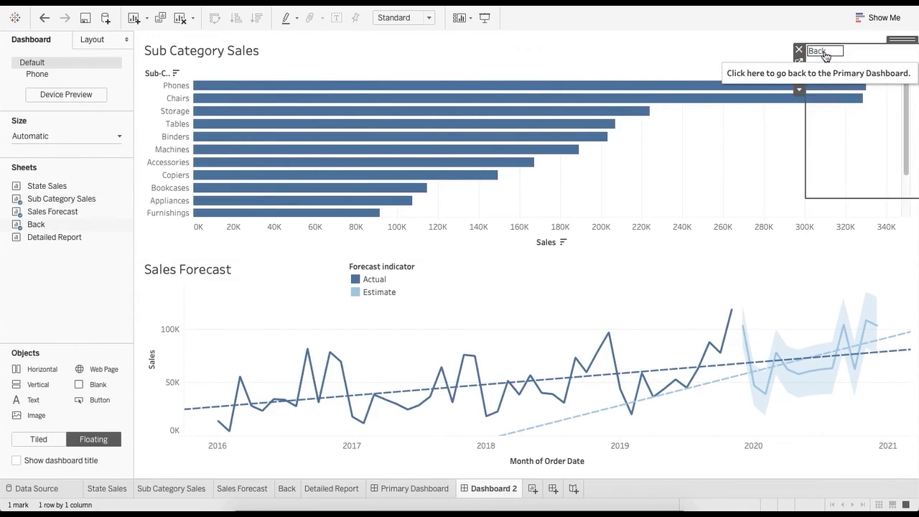
left_click(800, 91)
mouse_move(806, 135)
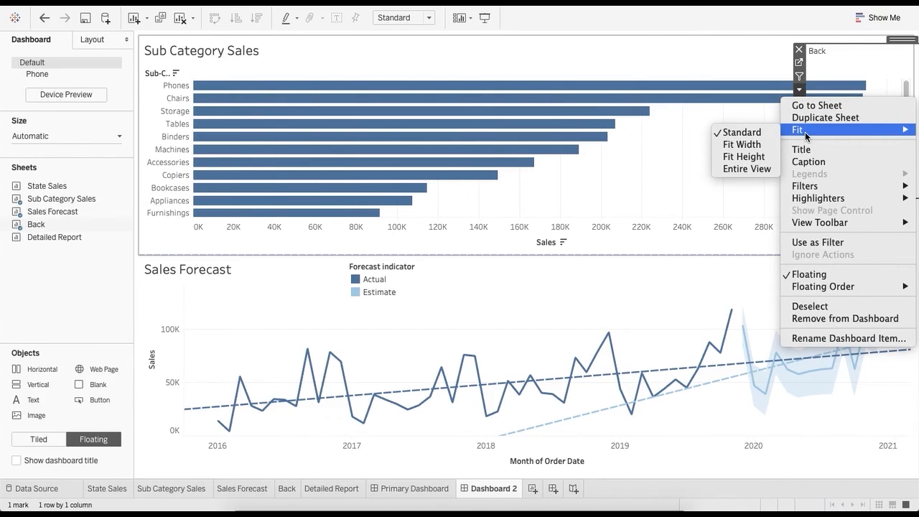
left_click(752, 169)
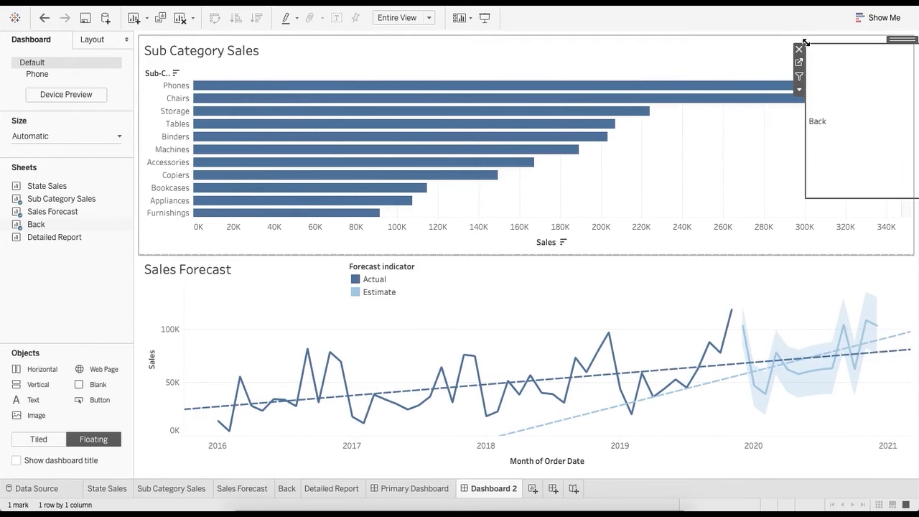
- Shrink the floating Back item to a small button size and place it level with the Sub Category Sales title, above the chart's far end
left_click_drag(806, 43, 843, 101)
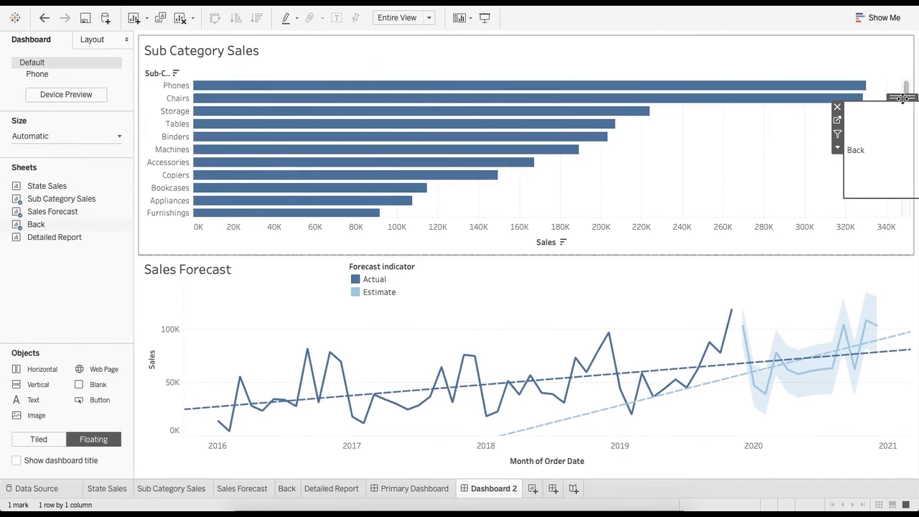
left_click_drag(903, 98, 712, 50)
left_click_drag(883, 145, 854, 33)
left_click(38, 305)
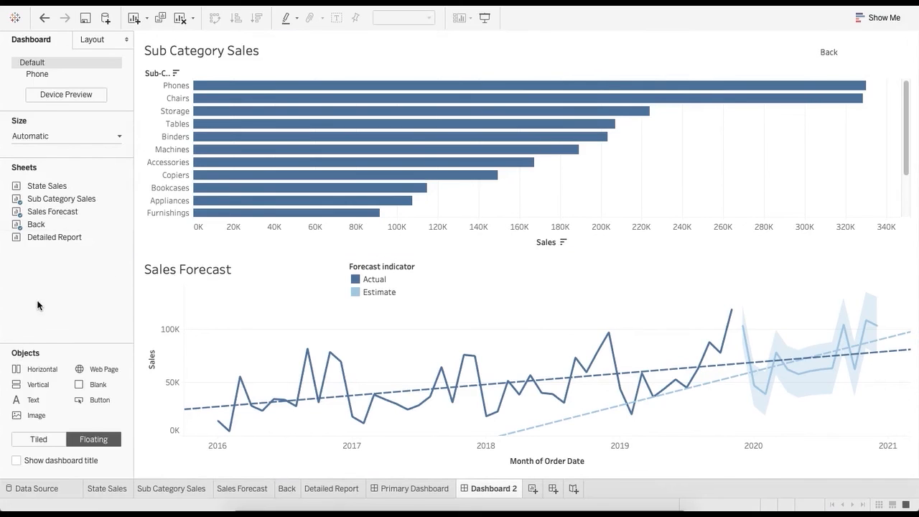
- Rename Dashboard 2 as Secondary Dashboard
double_click(475, 488)
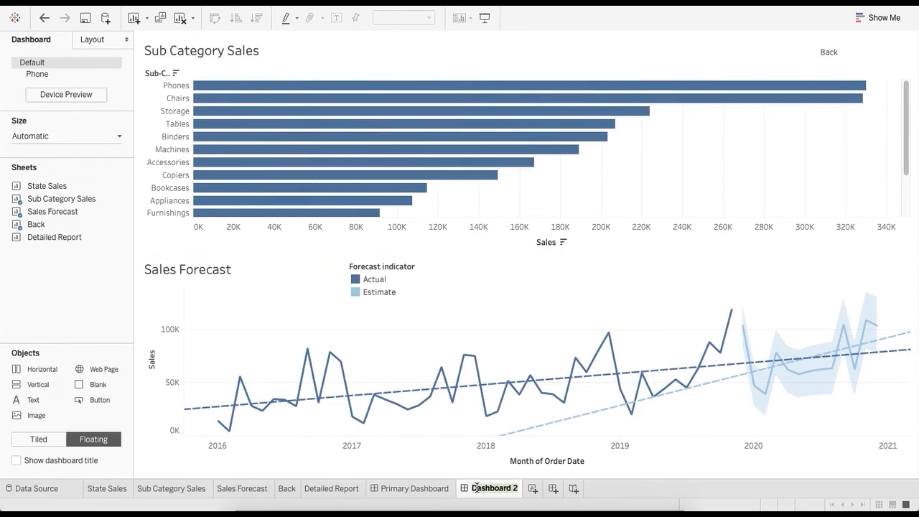
type("Secondary Dashboard")
key("Return")
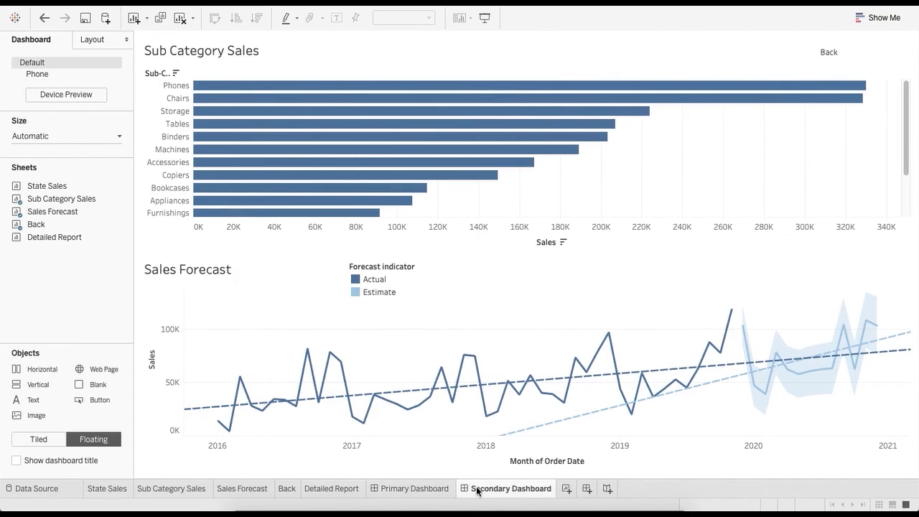
left_click(596, 260)
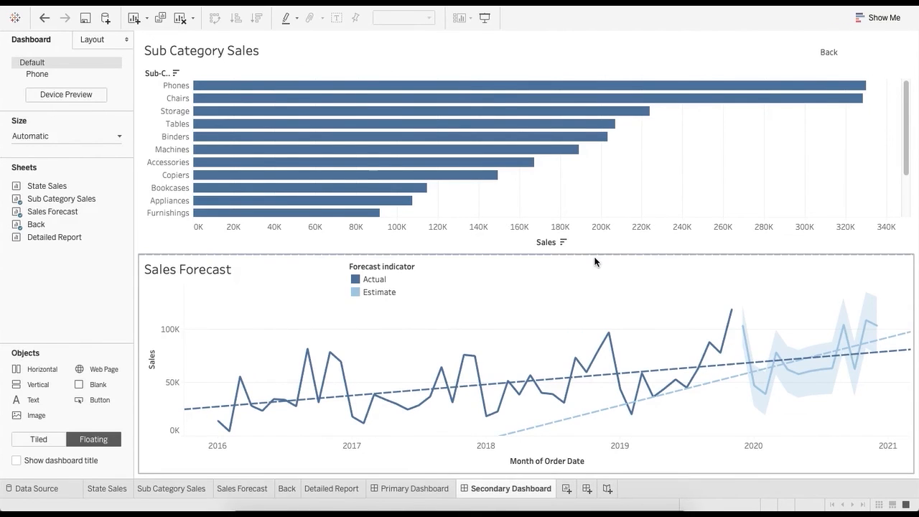
- Review the Primary and Secondary Dashboards in turn and try selecting the Back mark
left_click(414, 489)
left_click(501, 489)
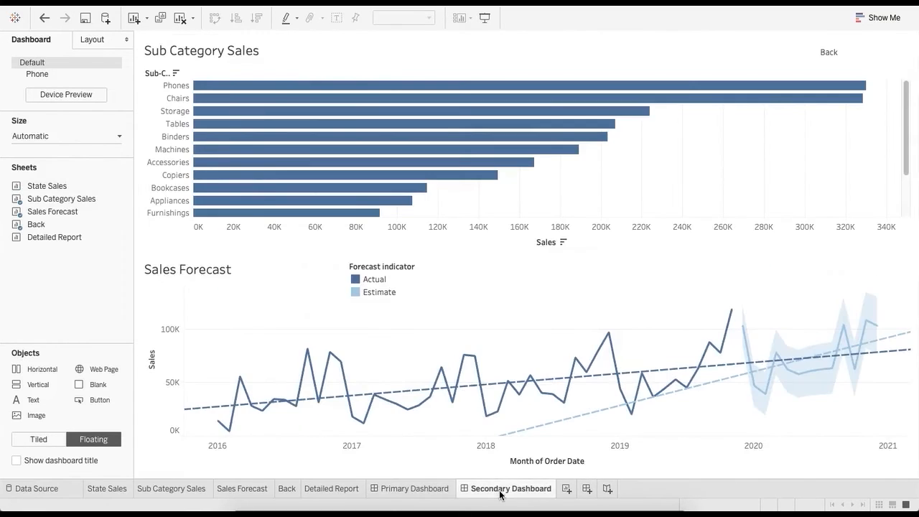
left_click(834, 52)
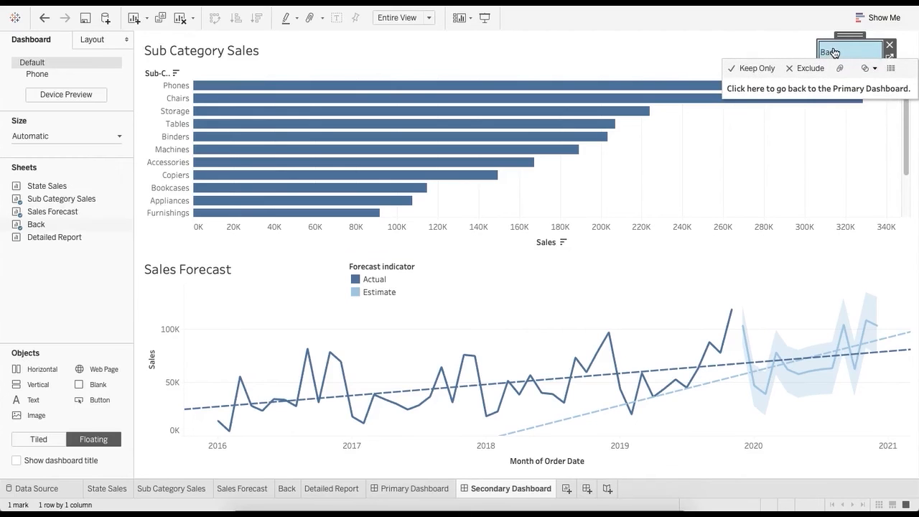
left_click(414, 489)
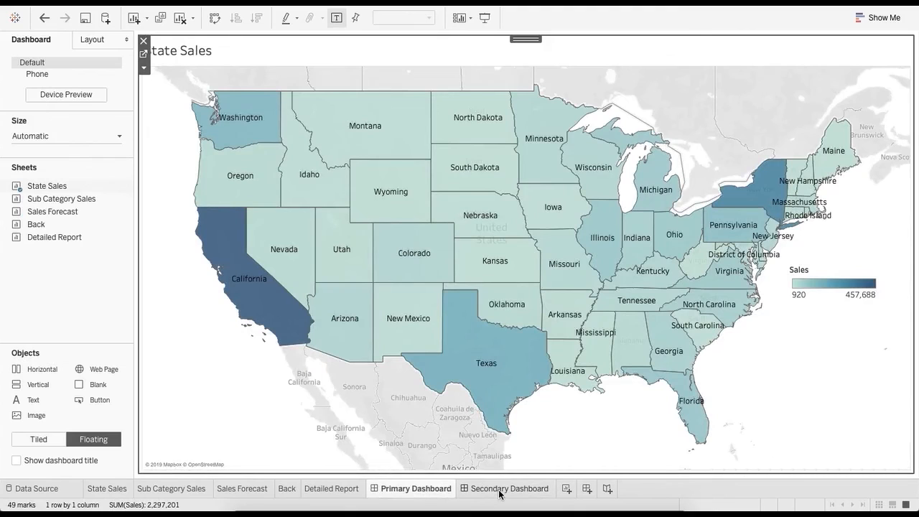
mouse_move(500, 491)
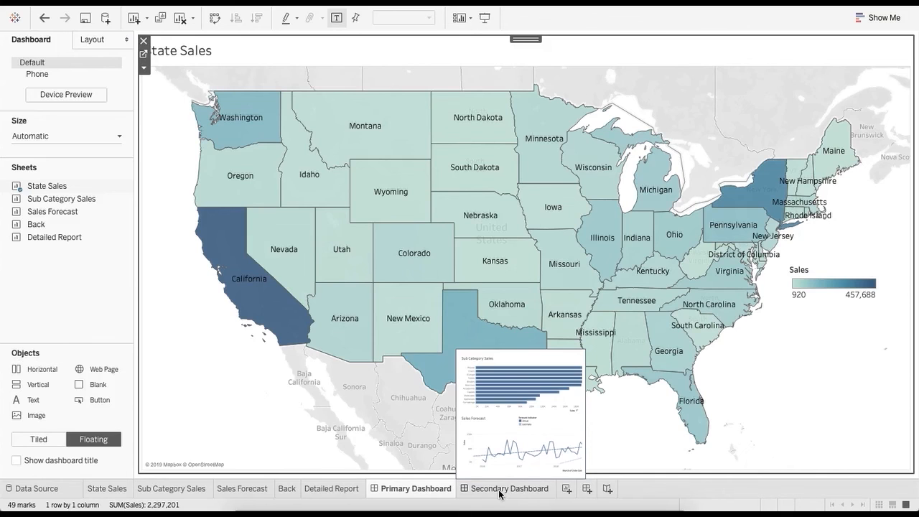
left_click(500, 489)
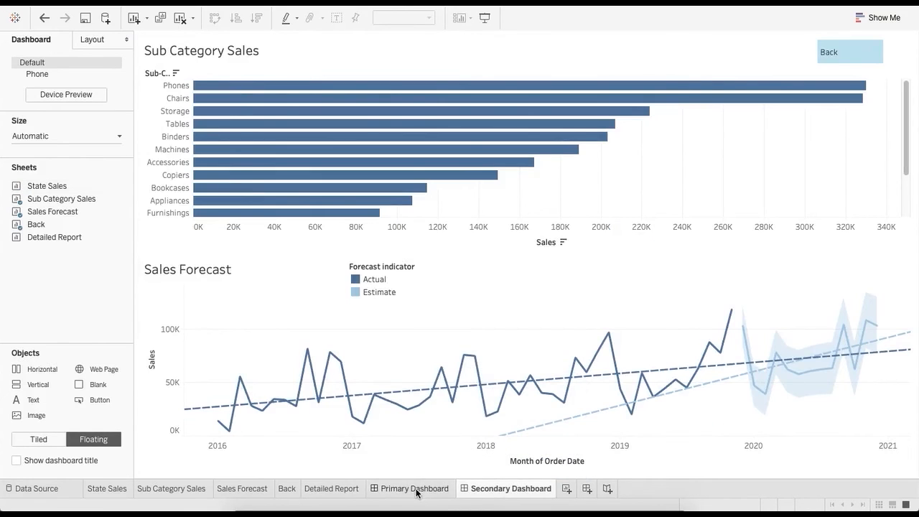
mouse_move(417, 493)
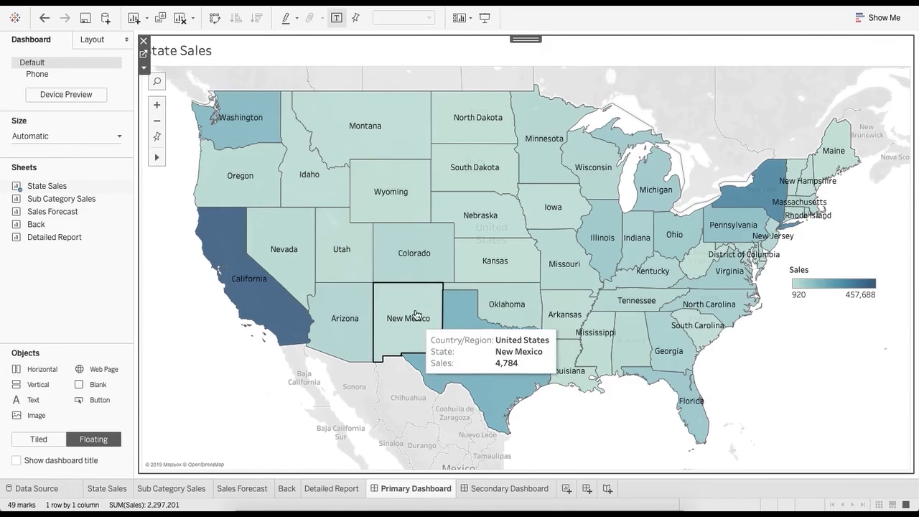
- Select Colorado on the State Sales map, check the Secondary Dashboard, and clear the selection back on the Primary Dashboard
left_click(420, 248)
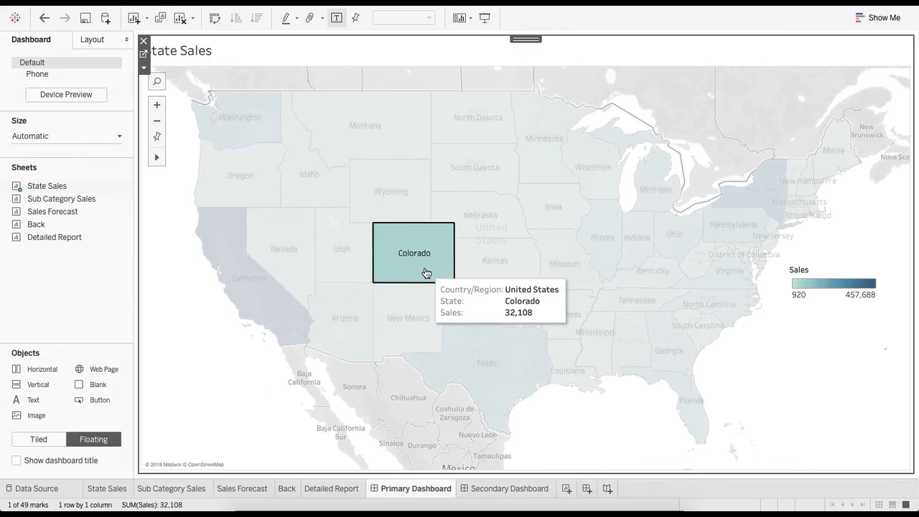
mouse_move(426, 272)
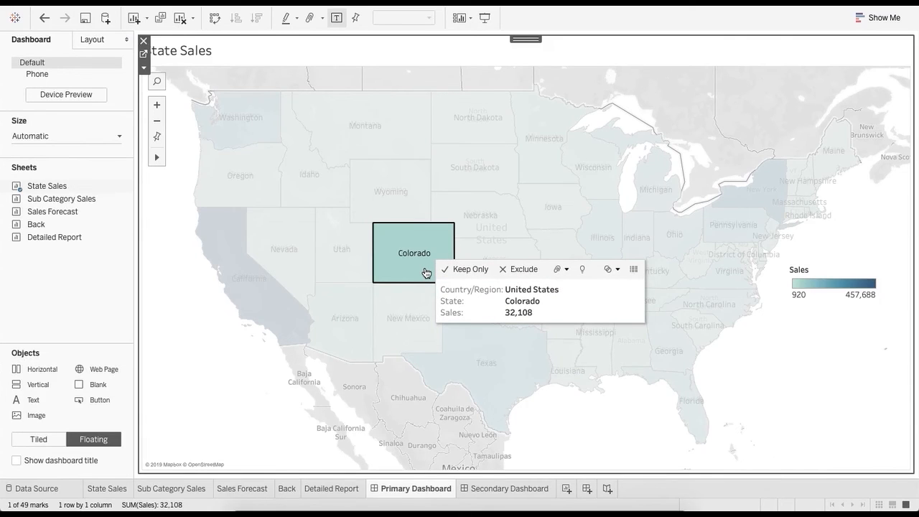
left_click(511, 488)
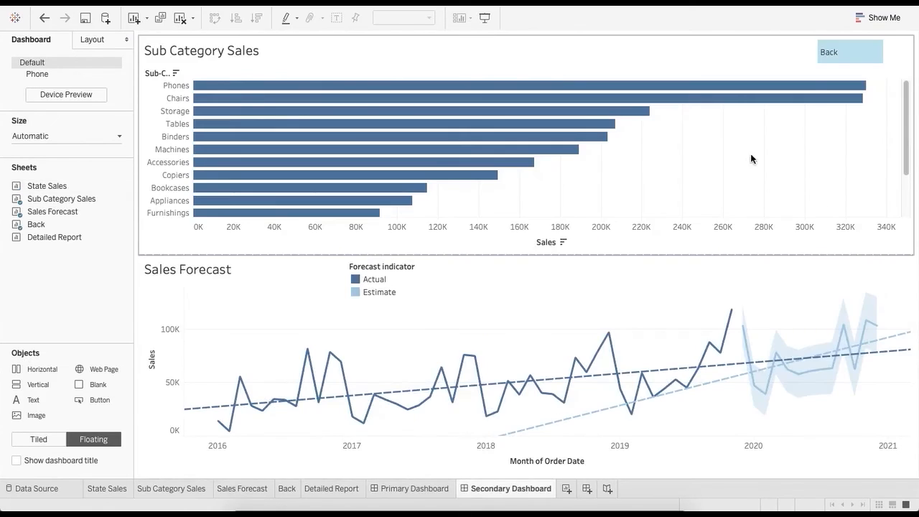
mouse_move(835, 59)
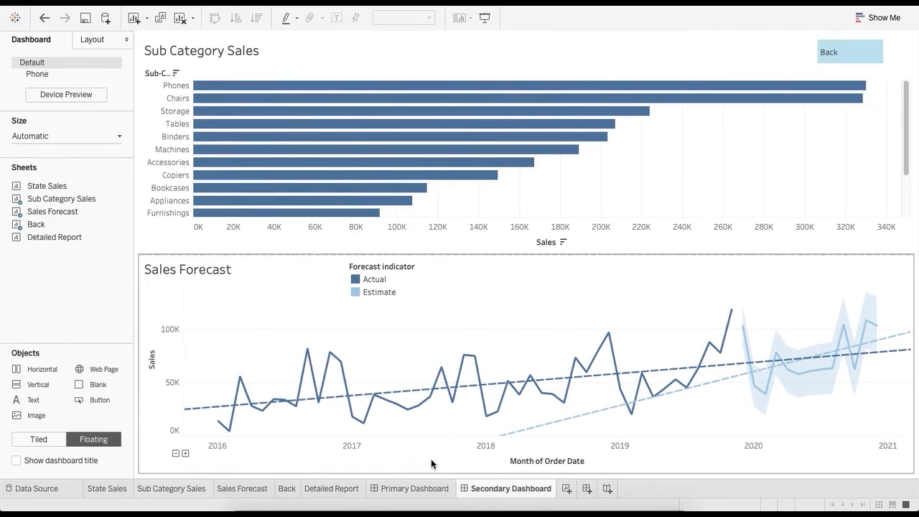
left_click(397, 493)
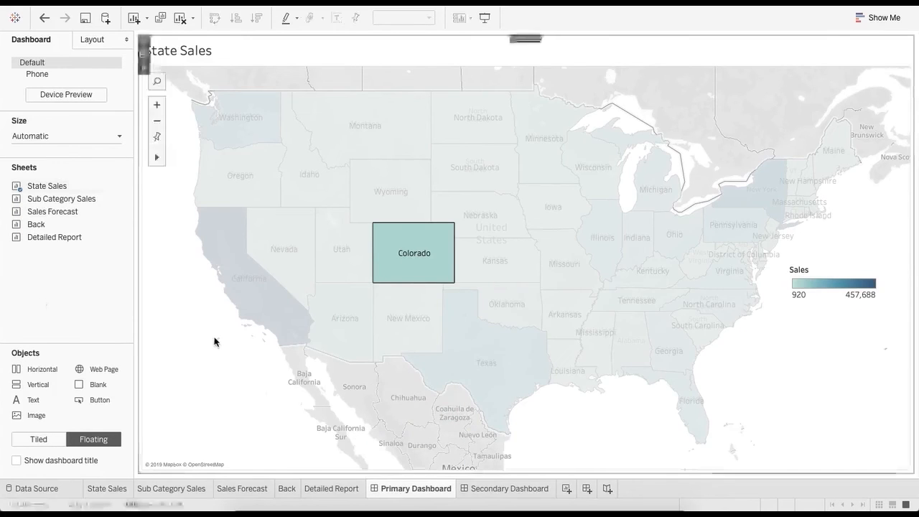
left_click(444, 267)
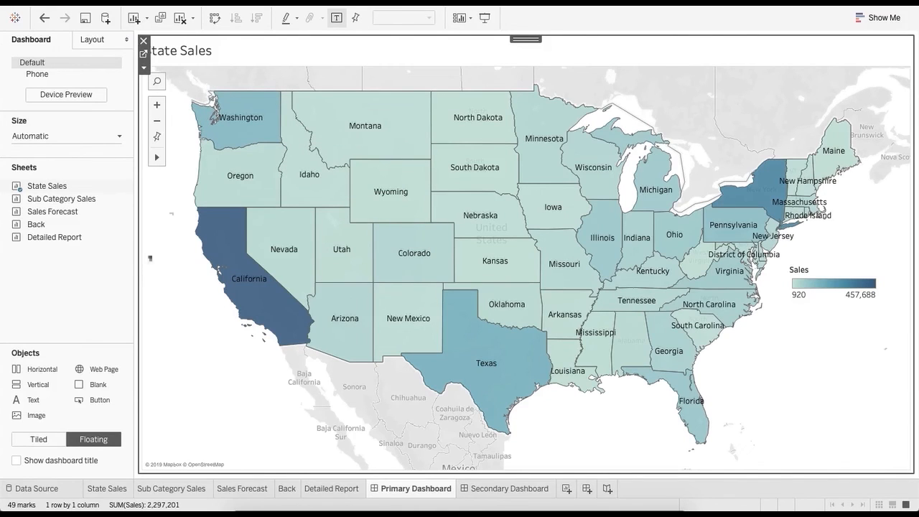
- Add a filter action to the Primary Dashboard named "Click here to go to the Secondary Dashboard"
left_click(240, 3)
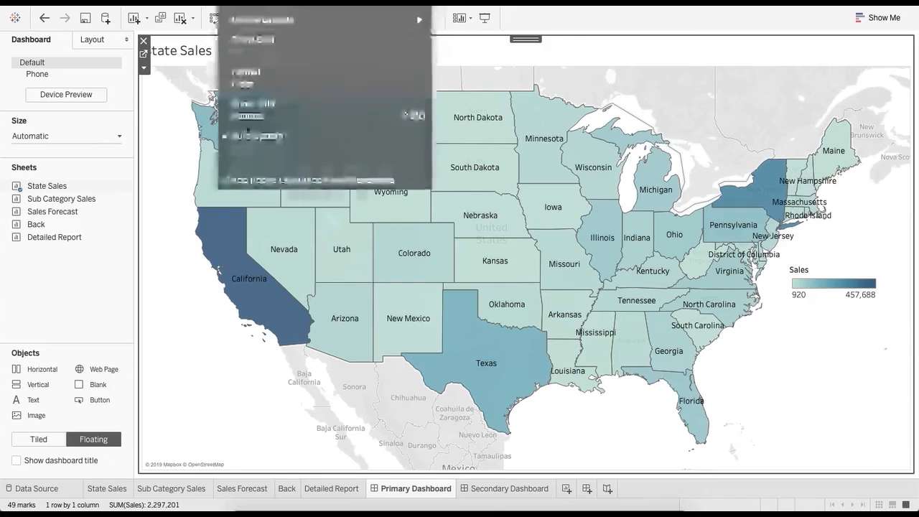
left_click(251, 117)
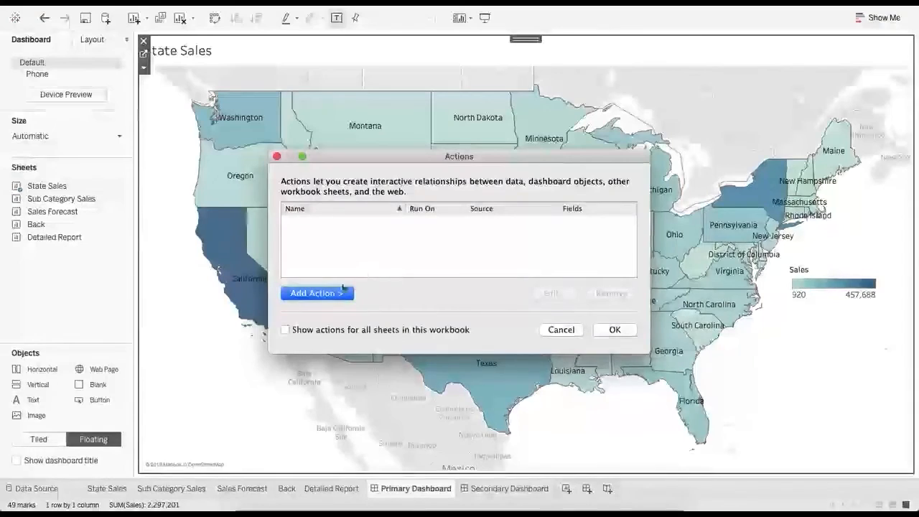
left_click(322, 294)
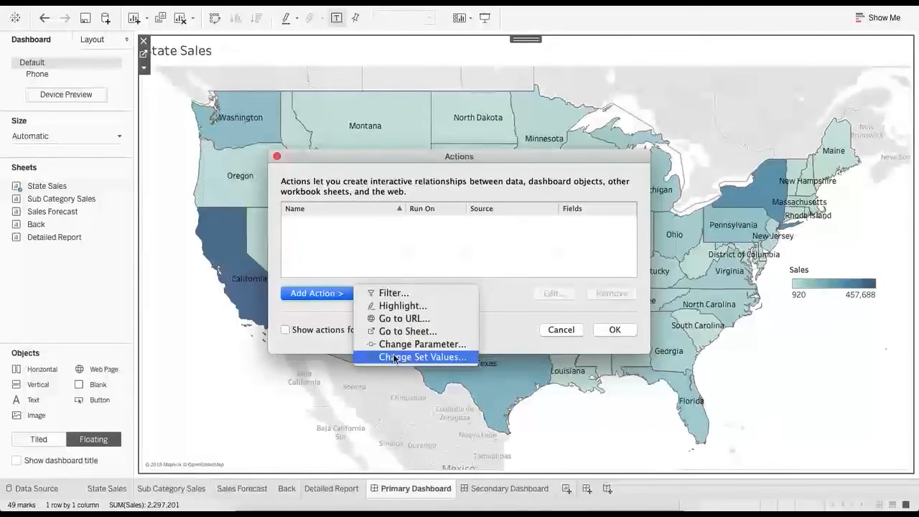
left_click(394, 296)
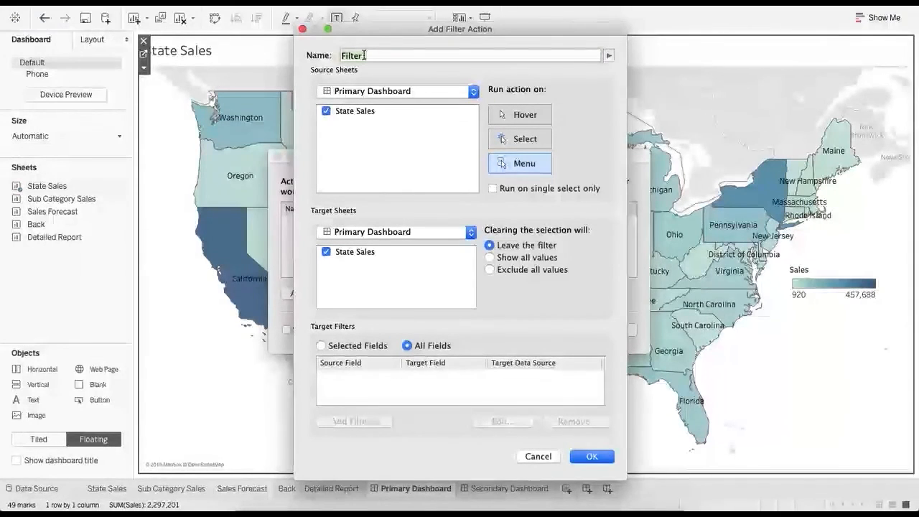
type("Flick here to go to th")
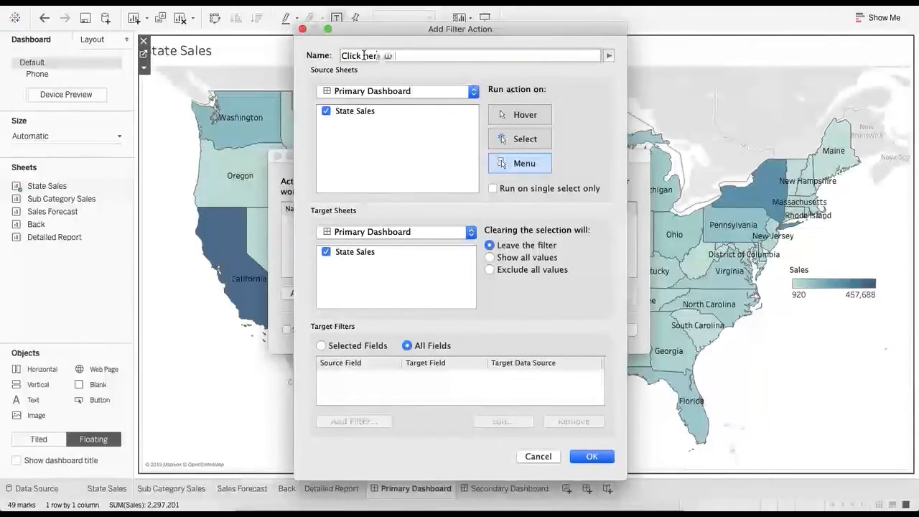
type("e")
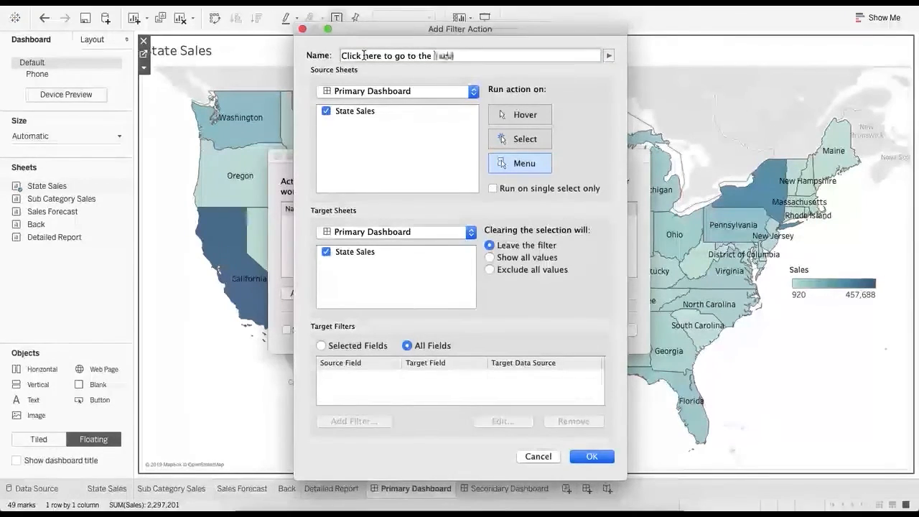
type(" Secondary Dashboard")
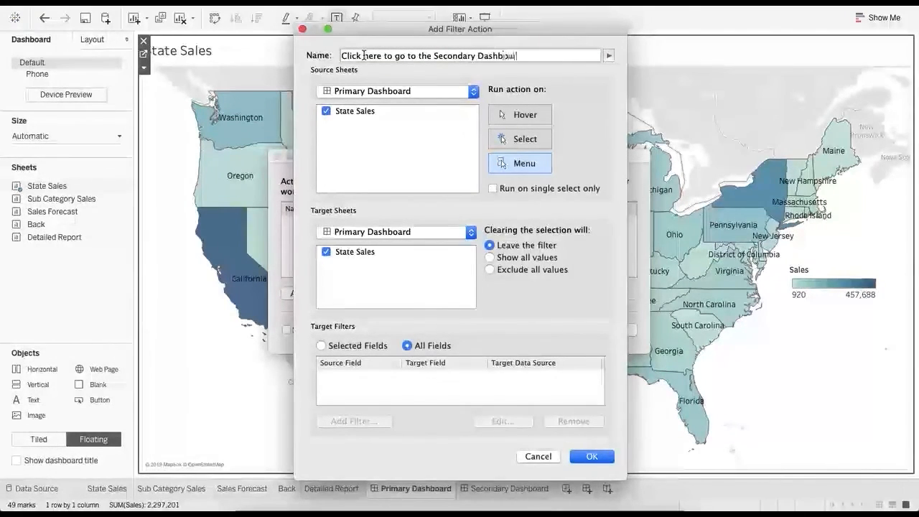
left_click(408, 56)
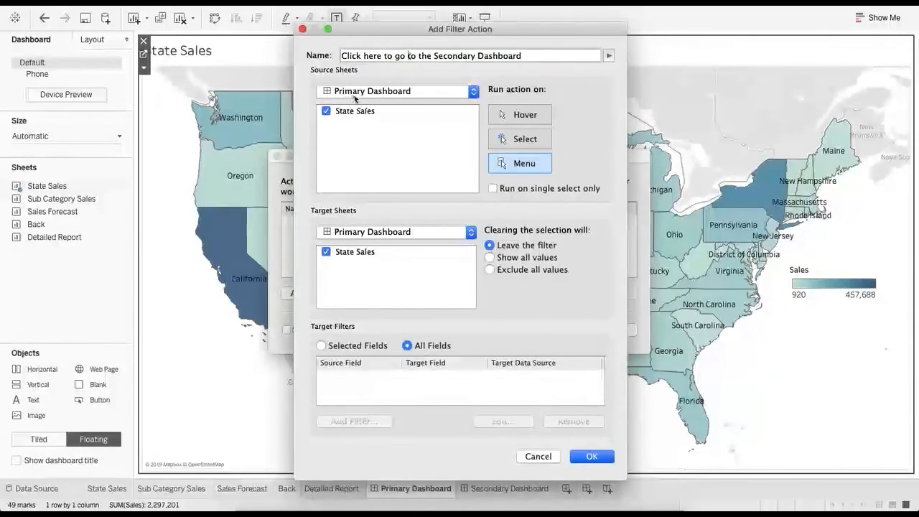
- Target the filter action at the Secondary Dashboard's Sales Forecast and Sub Category Sales sheets, excluding Back, and save it
left_click(361, 233)
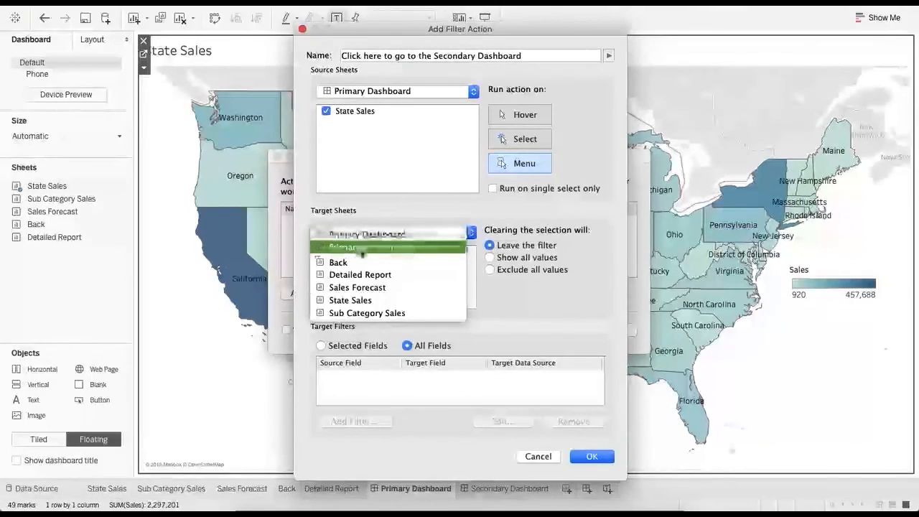
left_click(344, 247)
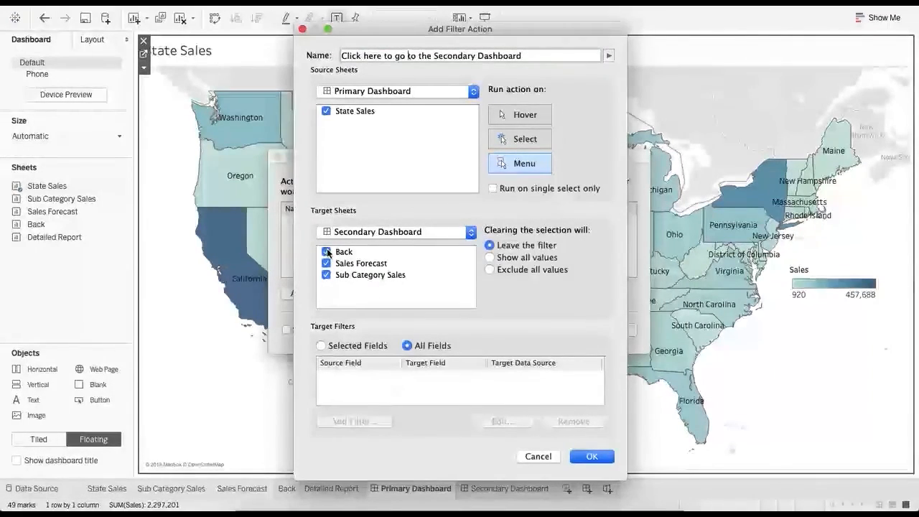
left_click(327, 251)
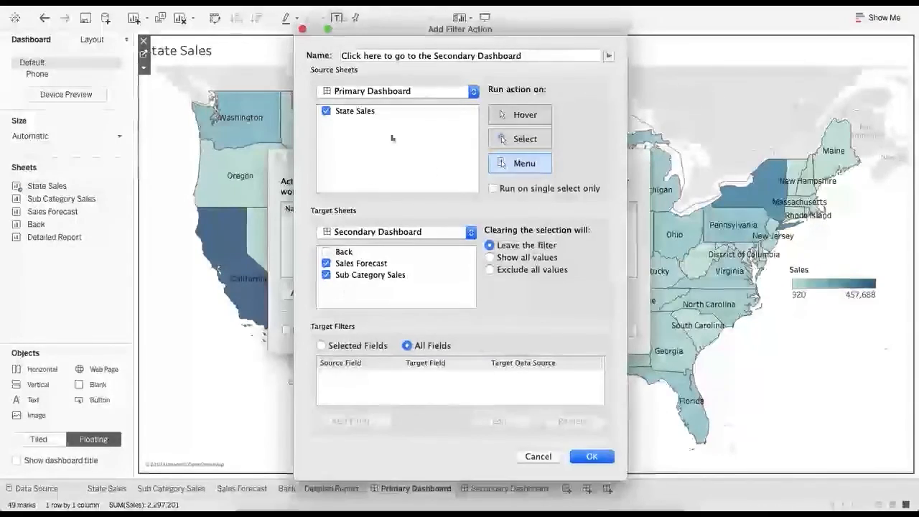
left_click(586, 457)
left_click(616, 330)
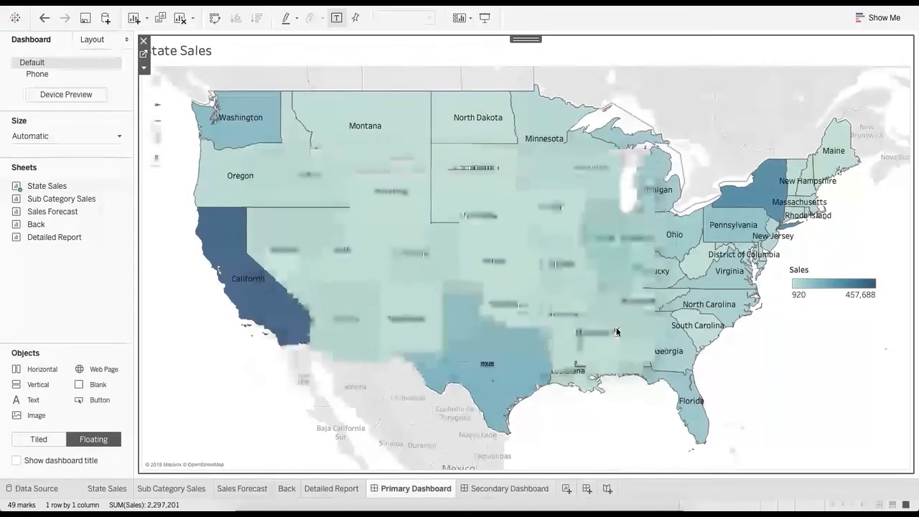
- Test the menu action from Wyoming on the State Sales map and return to the Primary Dashboard
left_click(393, 195)
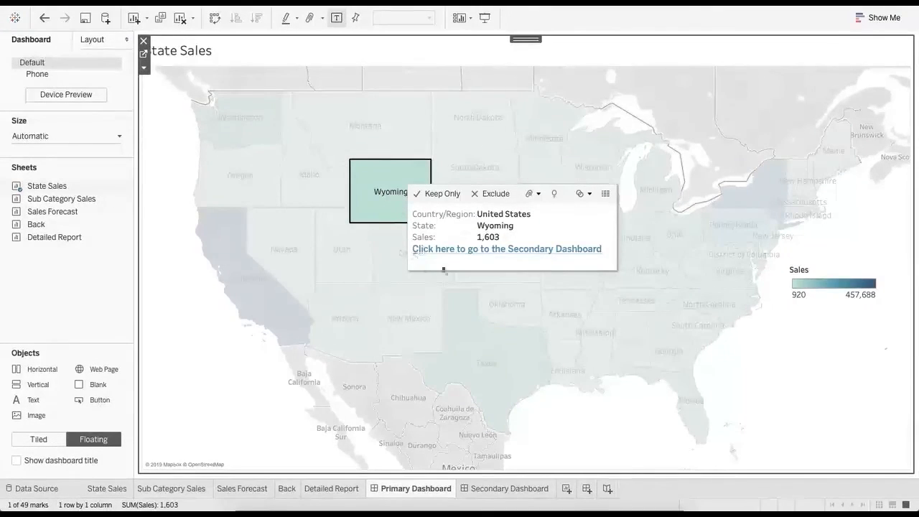
left_click(478, 250)
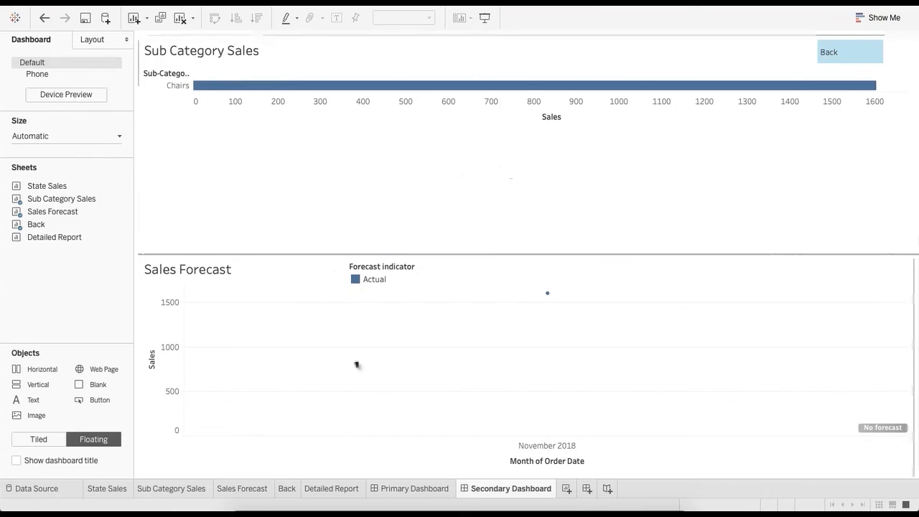
left_click(431, 488)
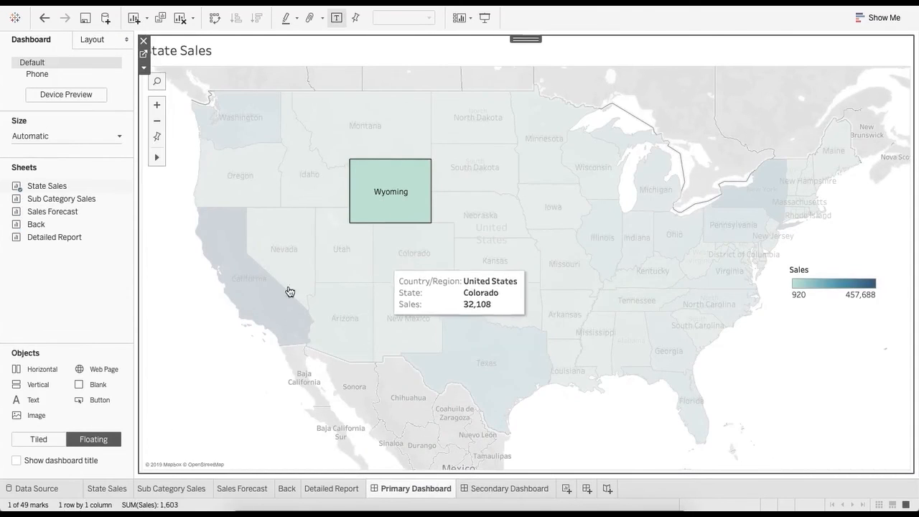
- Test the menu action from California, examine the filtered Secondary Dashboard charts, and return to the Primary Dashboard
left_click(256, 299)
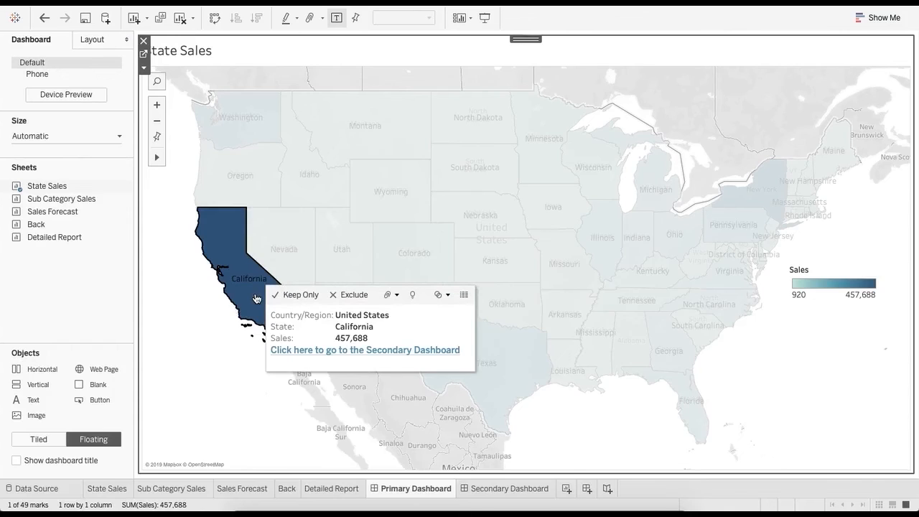
left_click(337, 351)
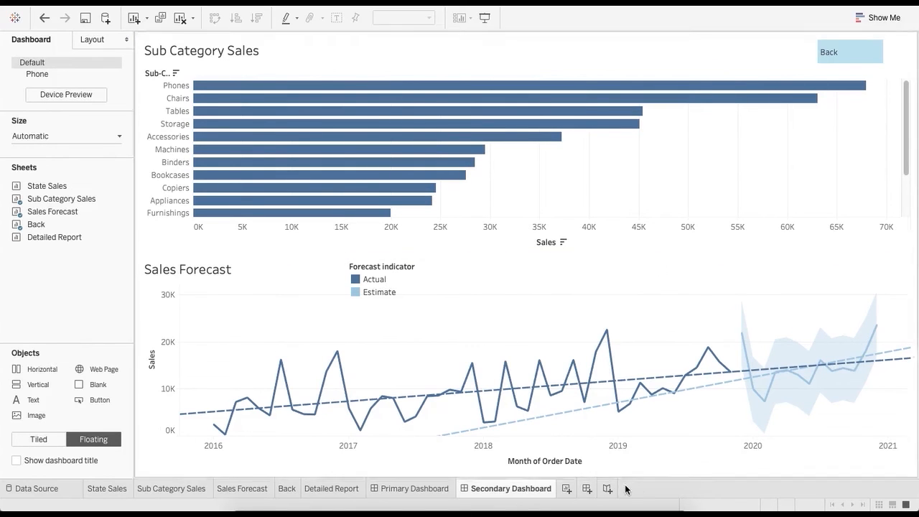
mouse_move(608, 413)
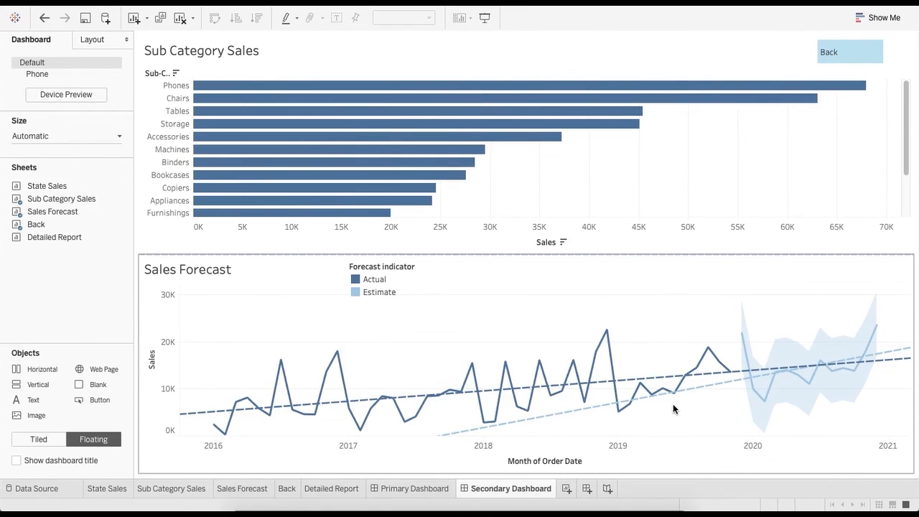
mouse_move(694, 392)
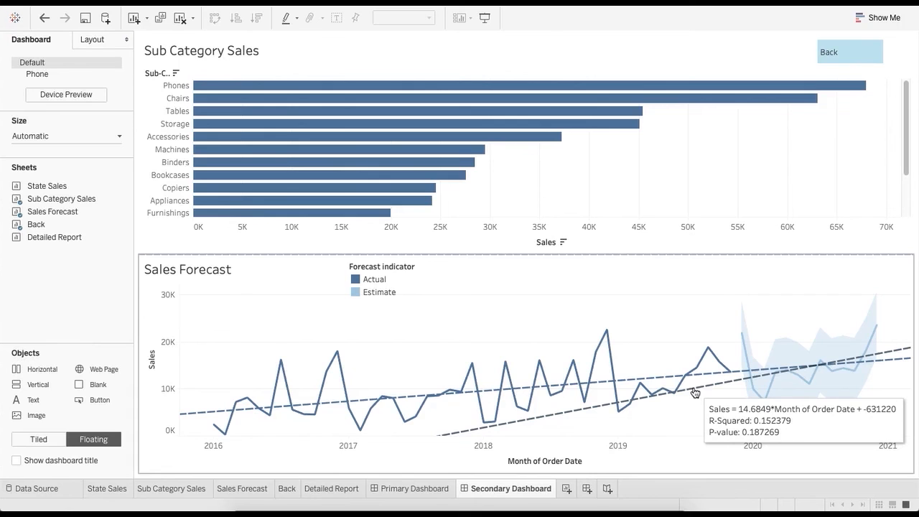
left_click(416, 489)
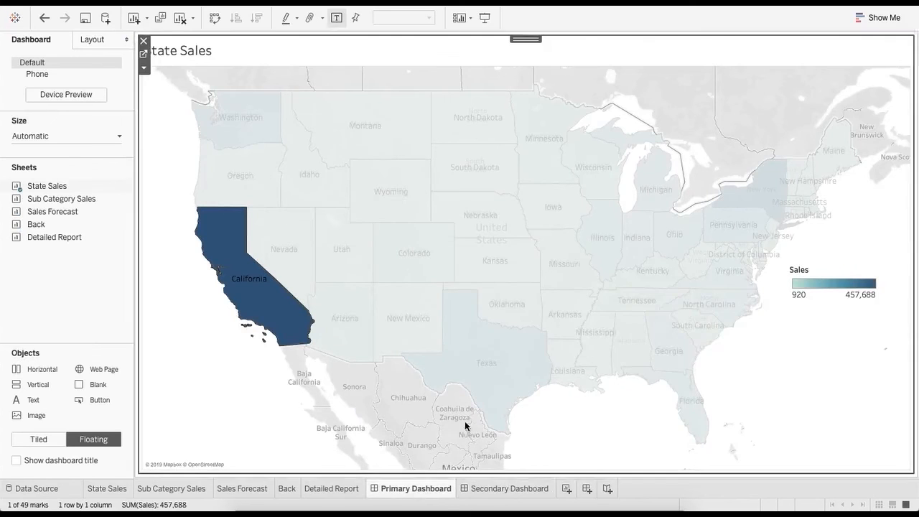
- Test the menu action from New York, examine the Sales Forecast on the Secondary Dashboard, and return to the Primary Dashboard
left_click(754, 205)
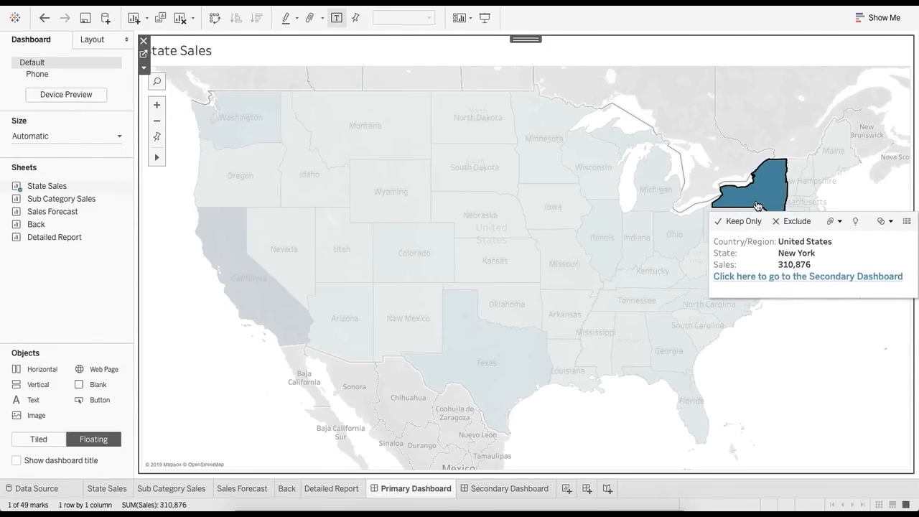
left_click(773, 277)
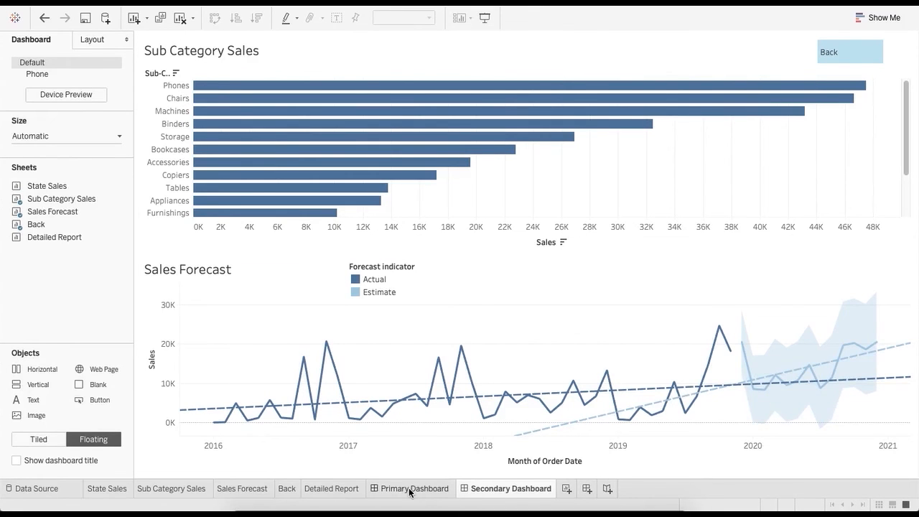
mouse_move(411, 491)
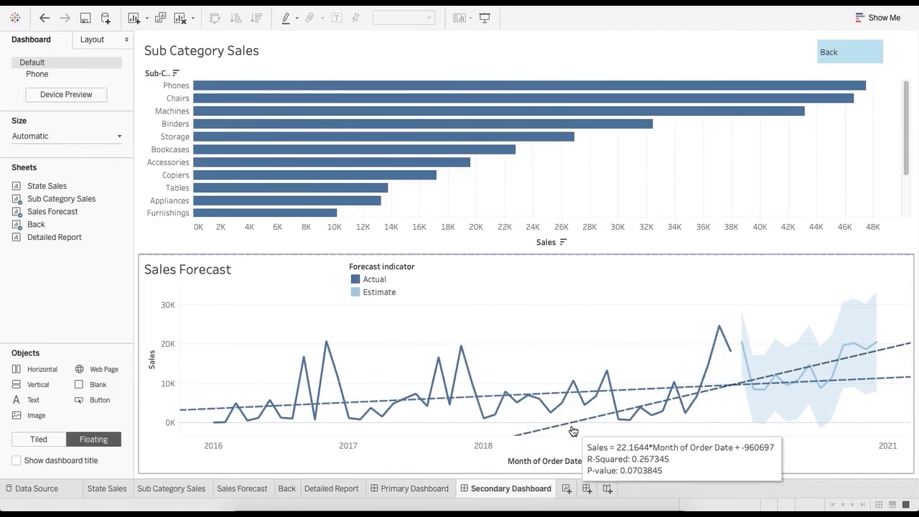
left_click(410, 497)
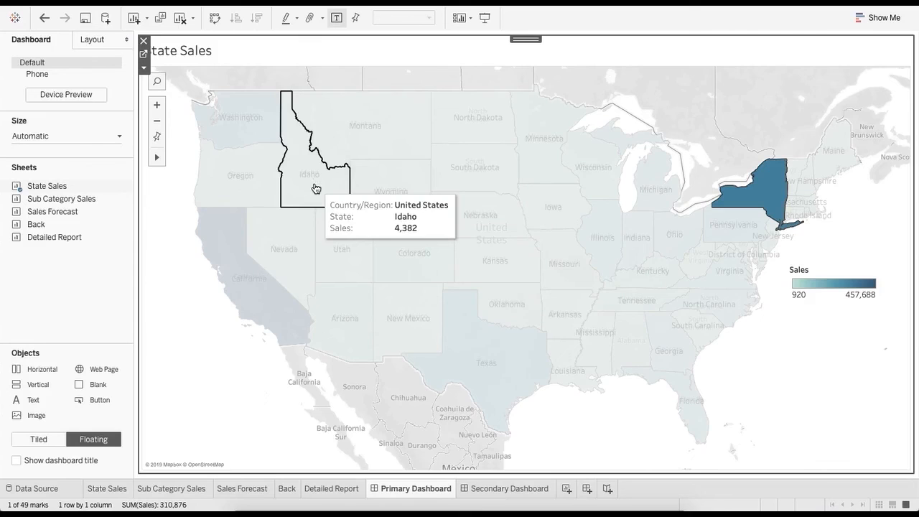
- Recheck the Secondary Dashboard filtered to Wyoming, and clear the state selection back on the Primary Dashboard's map
left_click(408, 241)
left_click(416, 211)
left_click(493, 263)
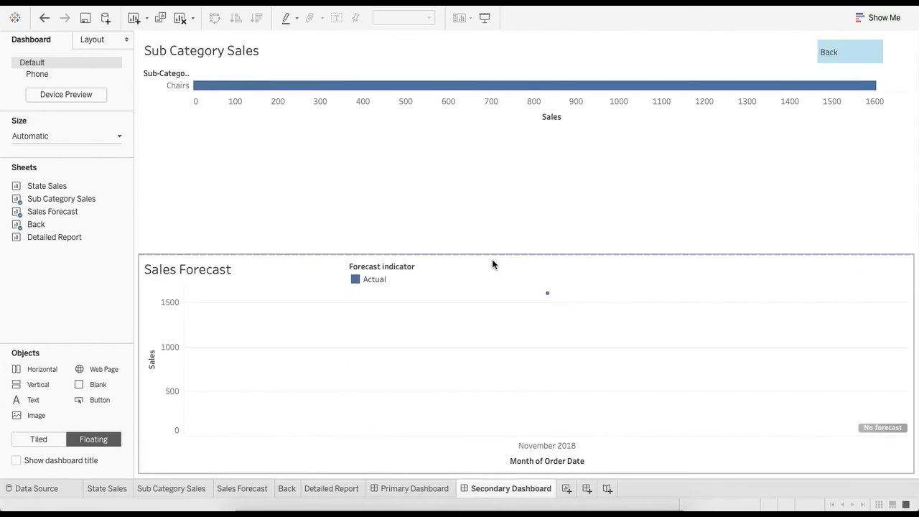
mouse_move(895, 433)
left_click(407, 489)
mouse_move(576, 309)
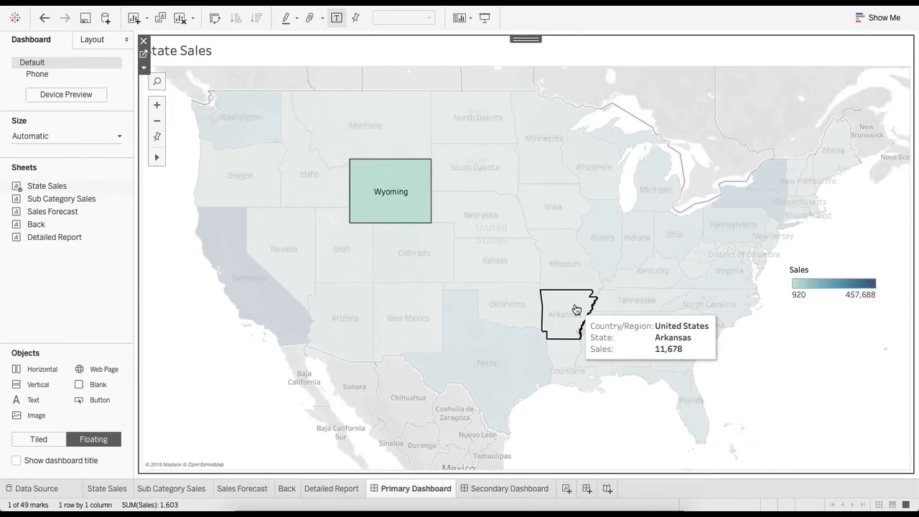
mouse_move(578, 280)
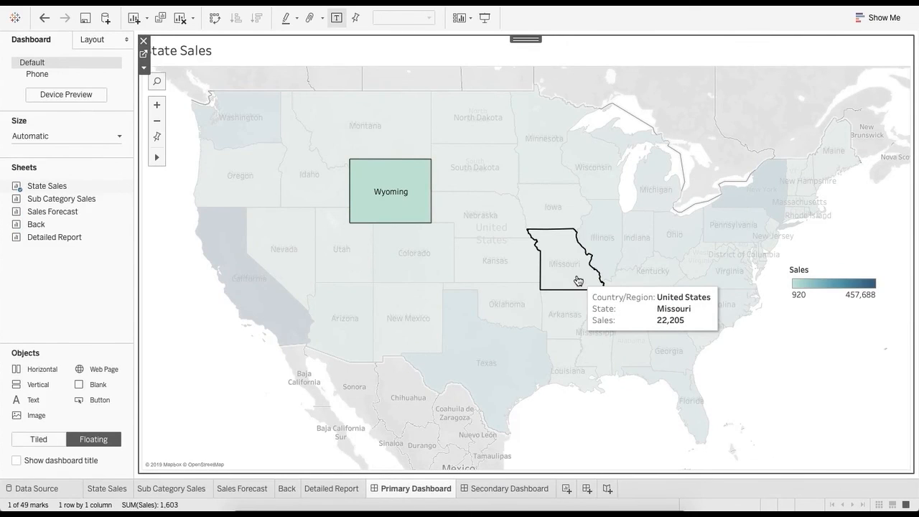
left_click(393, 189)
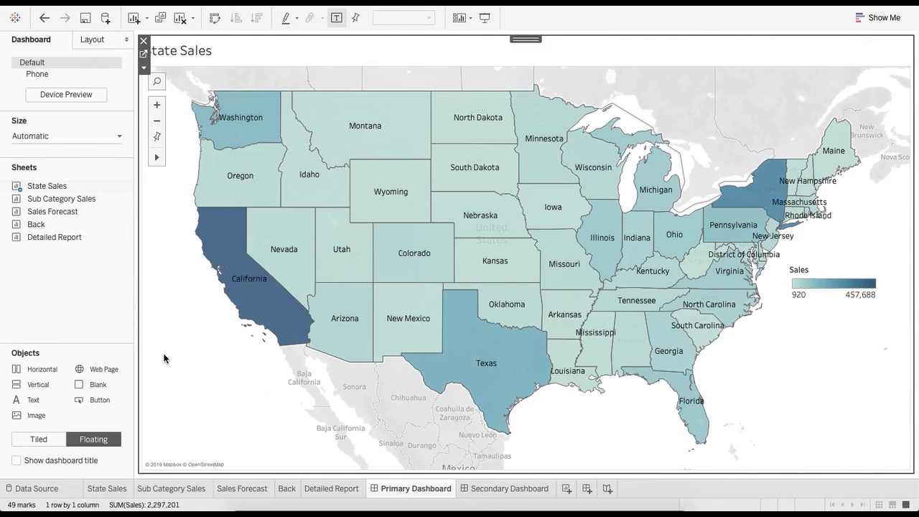
- Add a filter action named "Back" to the Secondary Dashboard
left_click(504, 493)
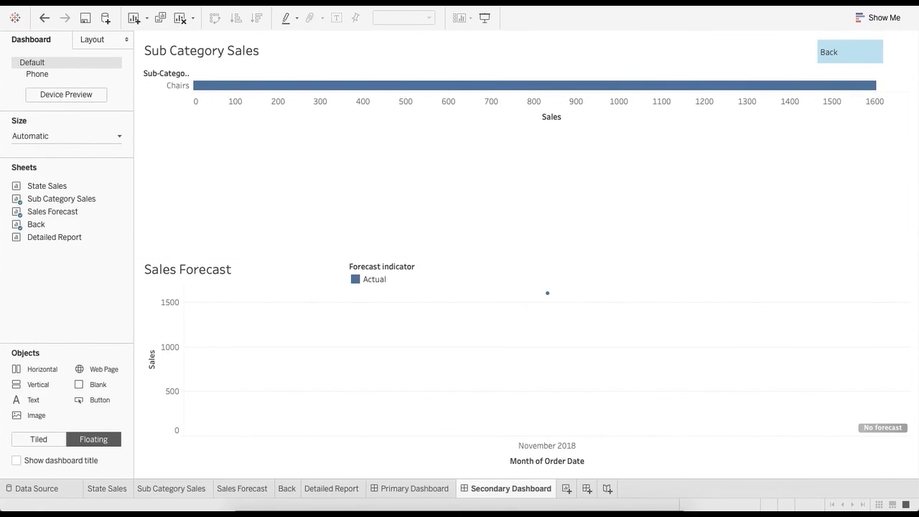
left_click(242, 2)
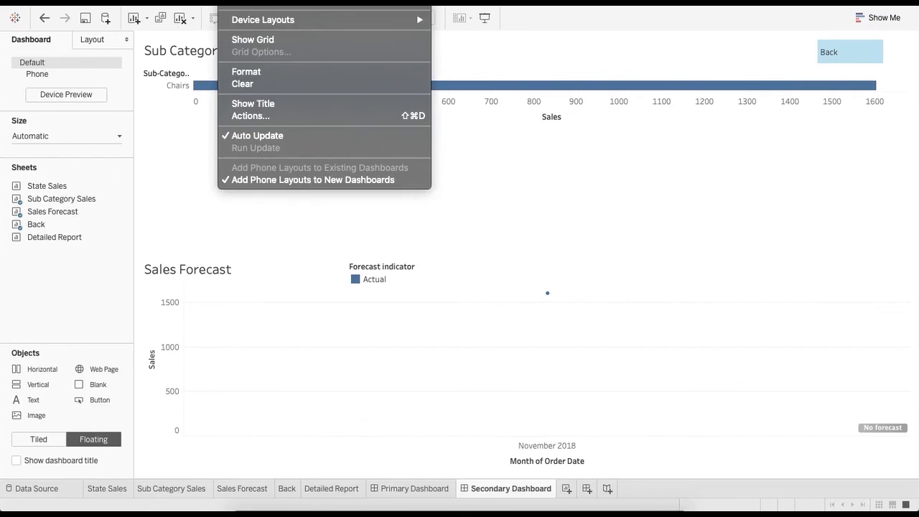
left_click(257, 124)
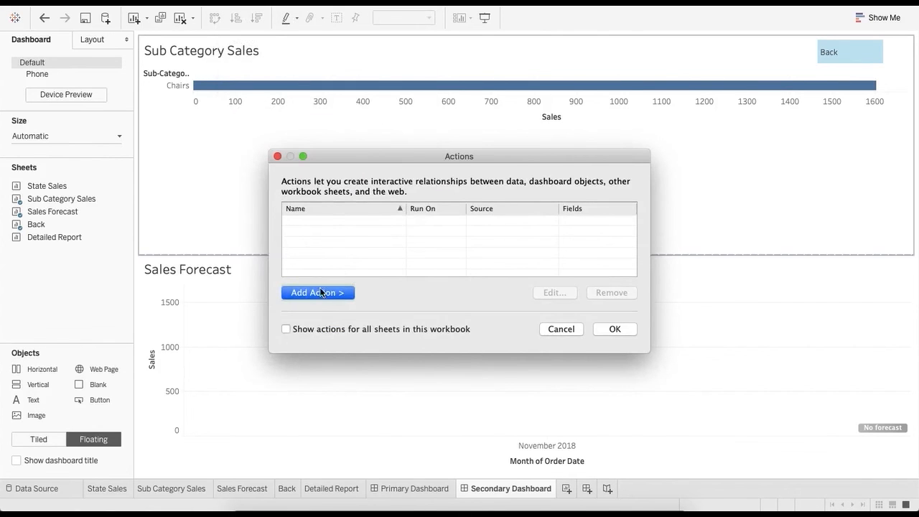
left_click(316, 293)
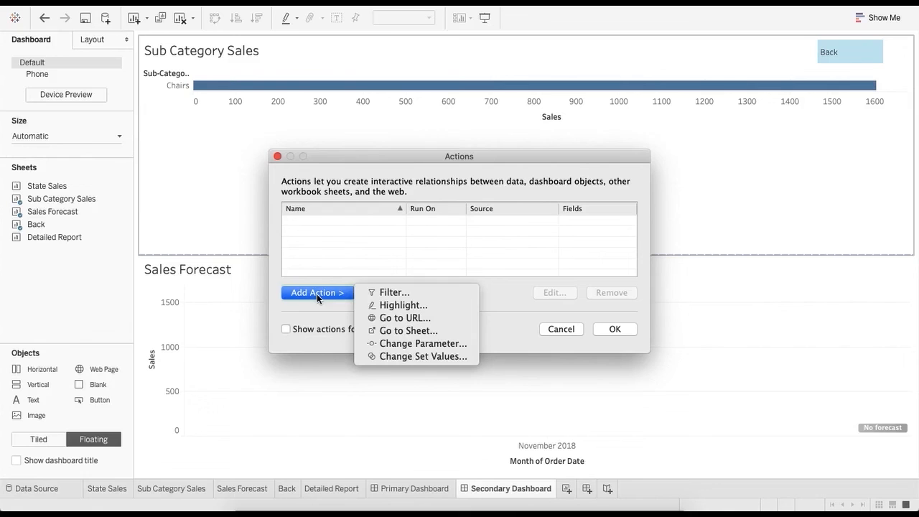
left_click(388, 292)
type("B")
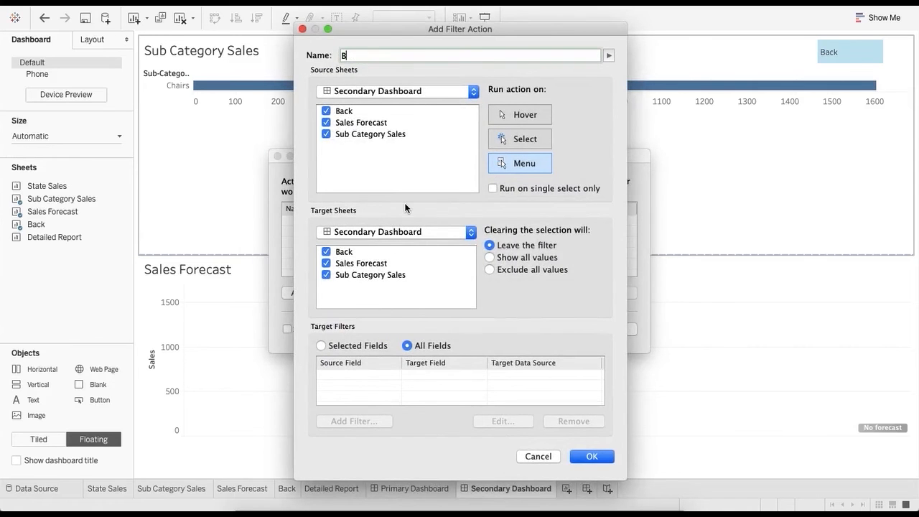
type("ack")
- Make the Back action run on Select from only the Back sheet to the Primary Dashboard, showing all values when cleared, and save it
left_click(328, 122)
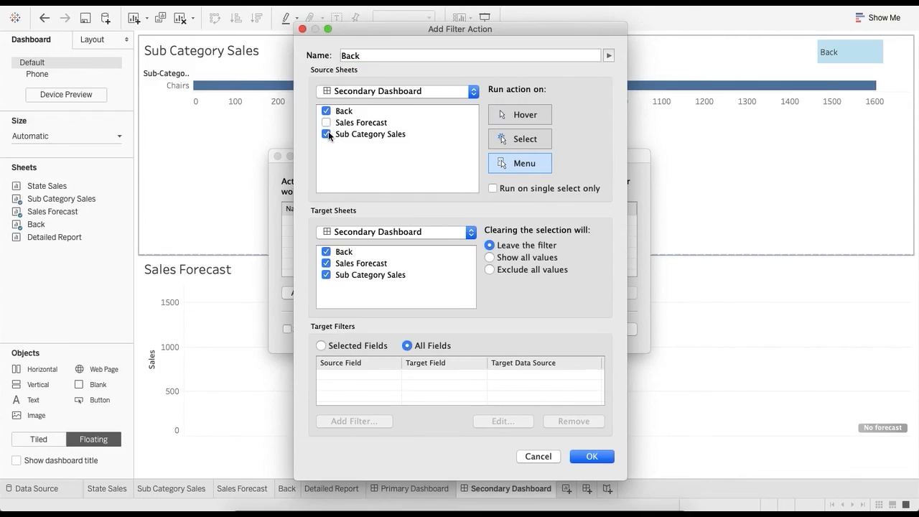
left_click(327, 133)
left_click(361, 231)
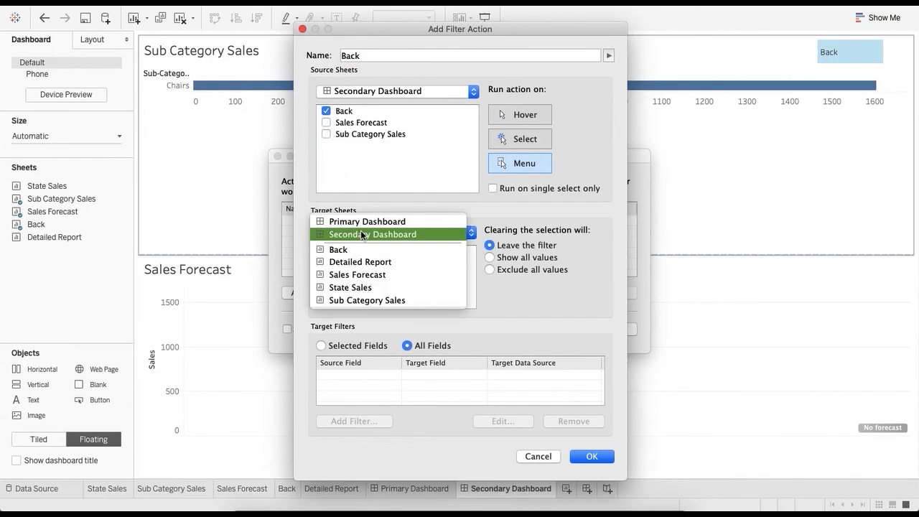
left_click(349, 222)
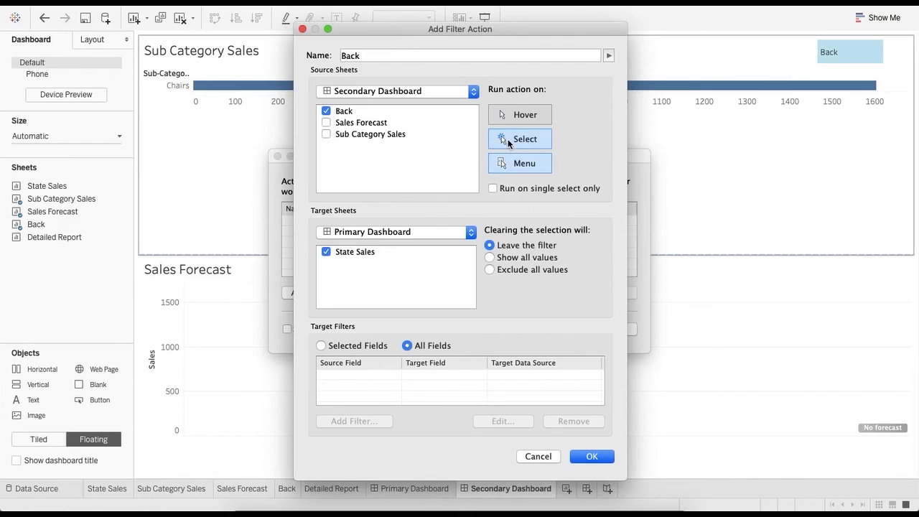
left_click(527, 138)
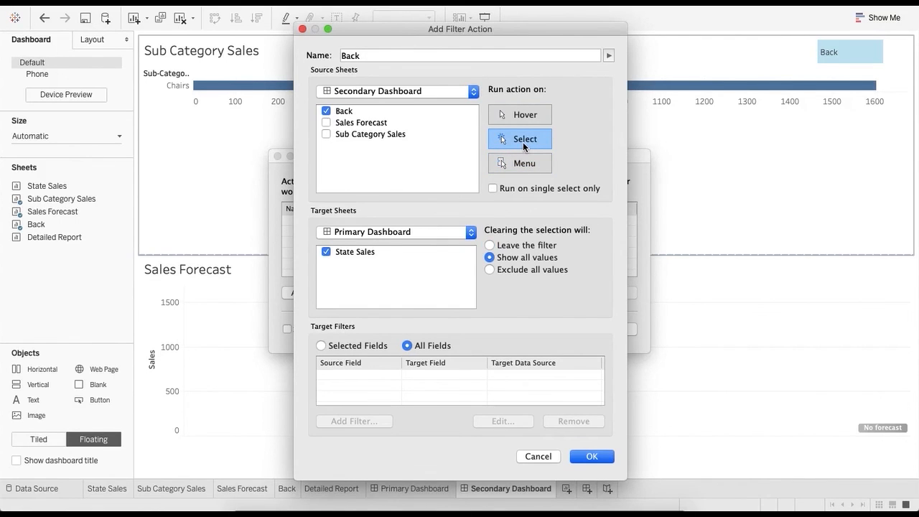
left_click(592, 456)
left_click(604, 330)
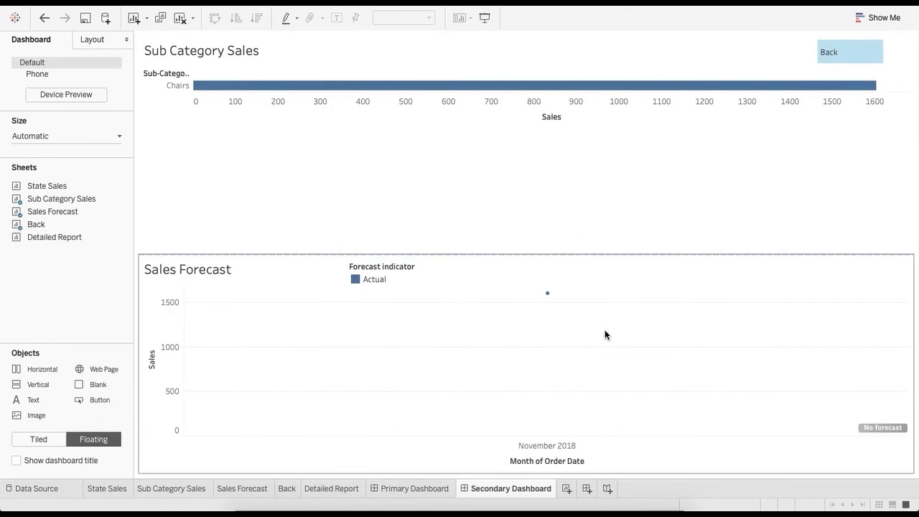
- Test the Back mark on the Secondary Dashboard to return to the Primary Dashboard
left_click(830, 55)
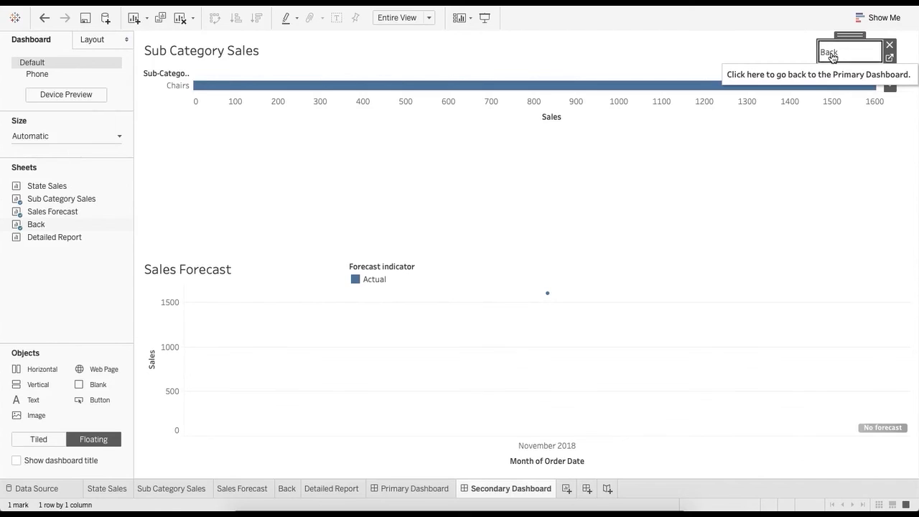
left_click(830, 56, "alt")
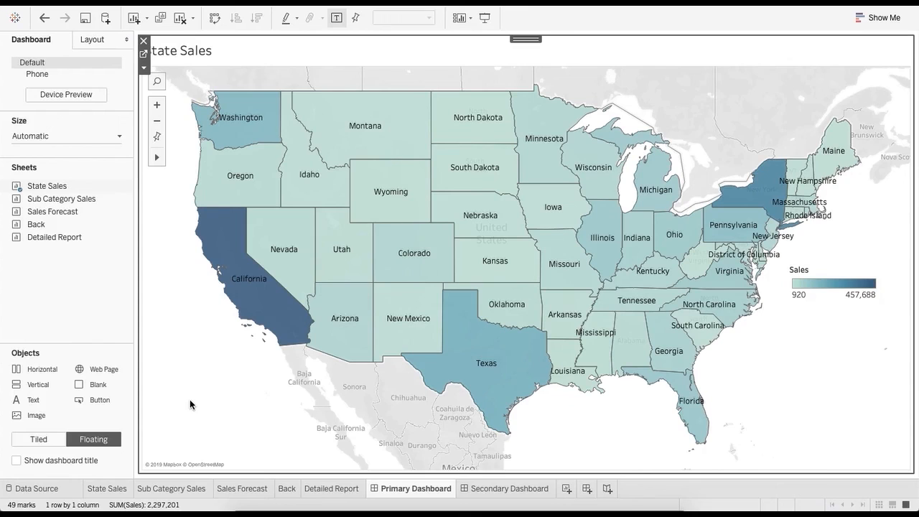
- Create a new dashboard with Automatic size and place the Detailed Report sheet floating in its upper-left corner
left_click(590, 490)
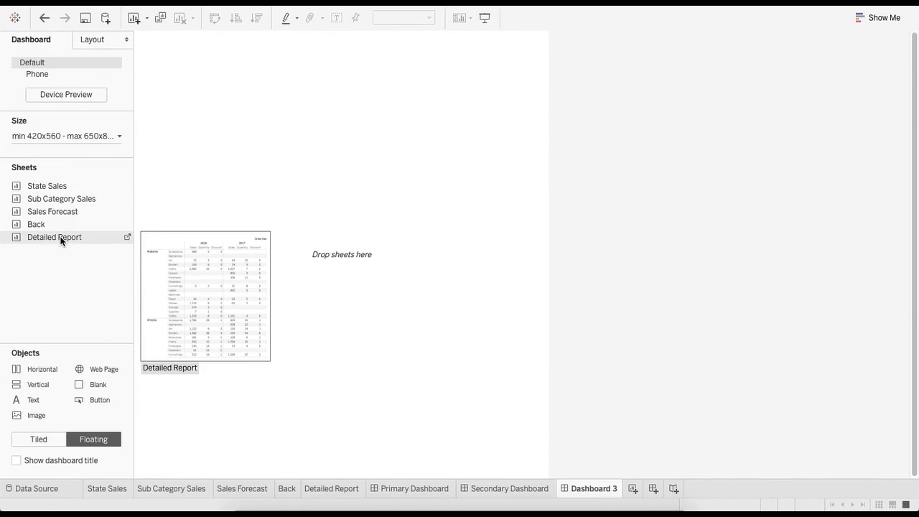
left_click(52, 136)
left_click(63, 157)
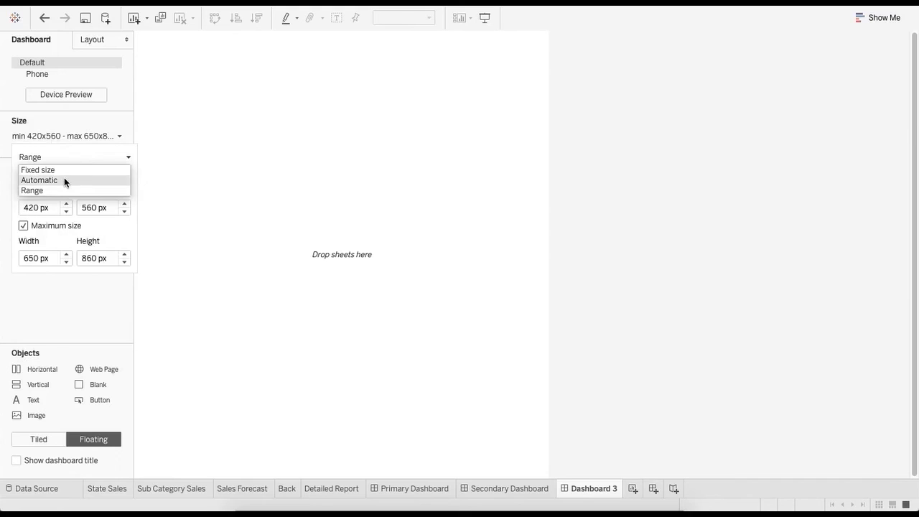
left_click(64, 180)
left_click_drag(61, 241, 135, 31)
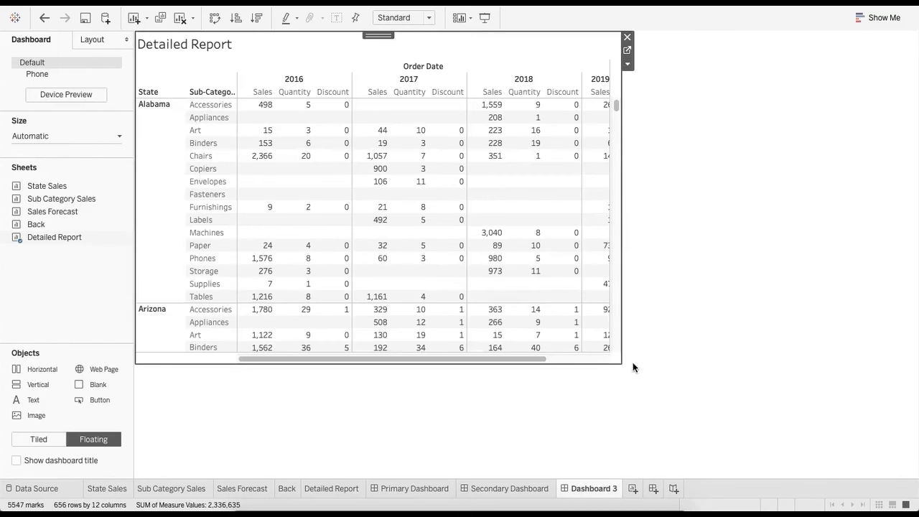
- Enlarge the Detailed Report sheet to fill the dashboard and place a floating Back sheet in the blank area beside the 2019 columns
left_click_drag(621, 364, 913, 472)
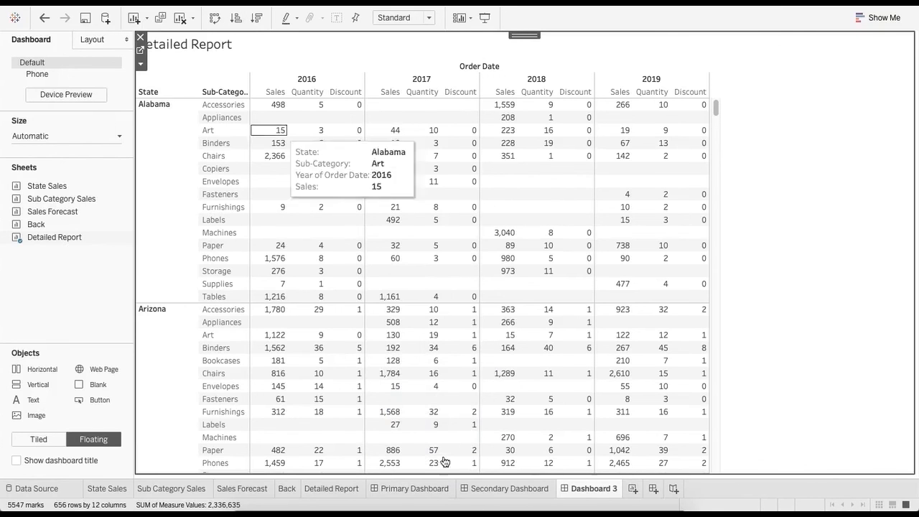
left_click_drag(36, 224, 743, 78)
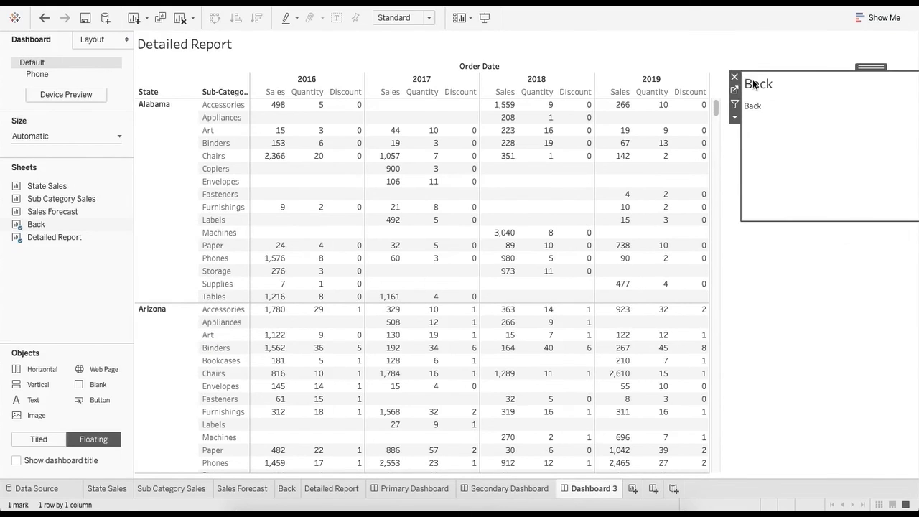
- Hide the Back sheet's title on the dashboard and set its fit to Entire View
right_click(754, 84)
left_click(779, 113)
left_click(734, 118)
mouse_move(752, 158)
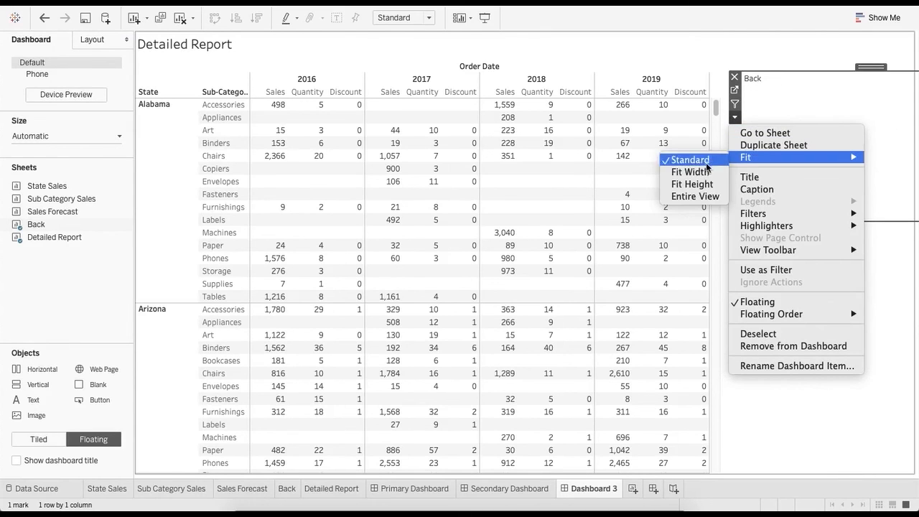
left_click(702, 201)
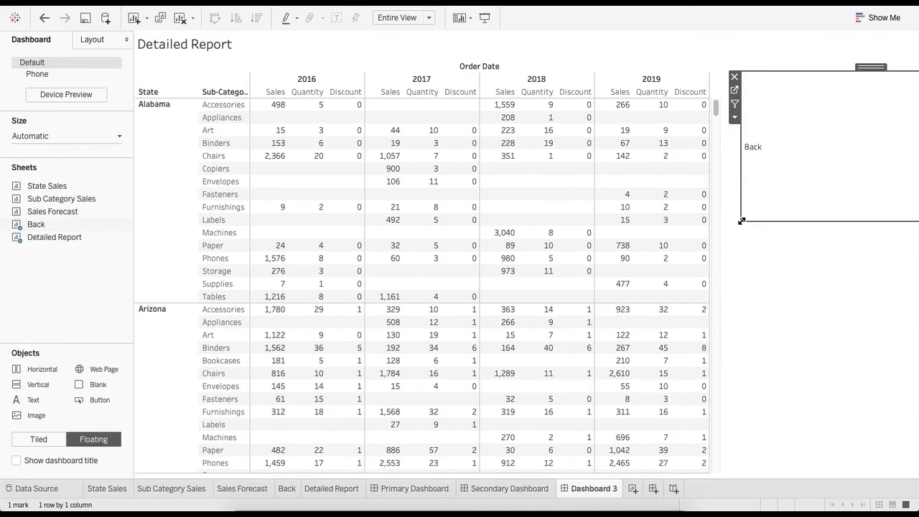
- Shrink the Back sheet to a small box and position it in the dashboard's upper-right blank area, clear of the table
left_click_drag(741, 220, 794, 126)
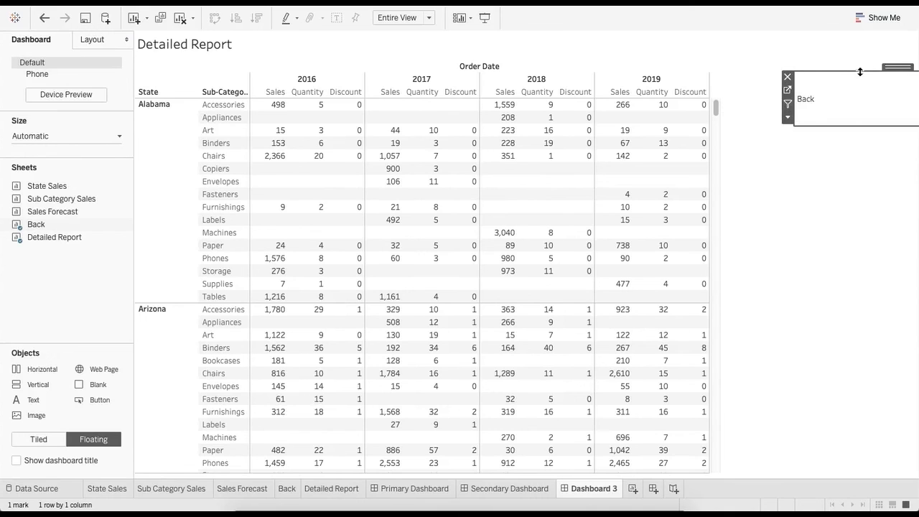
left_click_drag(901, 68, 704, 72)
left_click_drag(796, 126, 656, 107)
left_click_drag(623, 66, 793, 50)
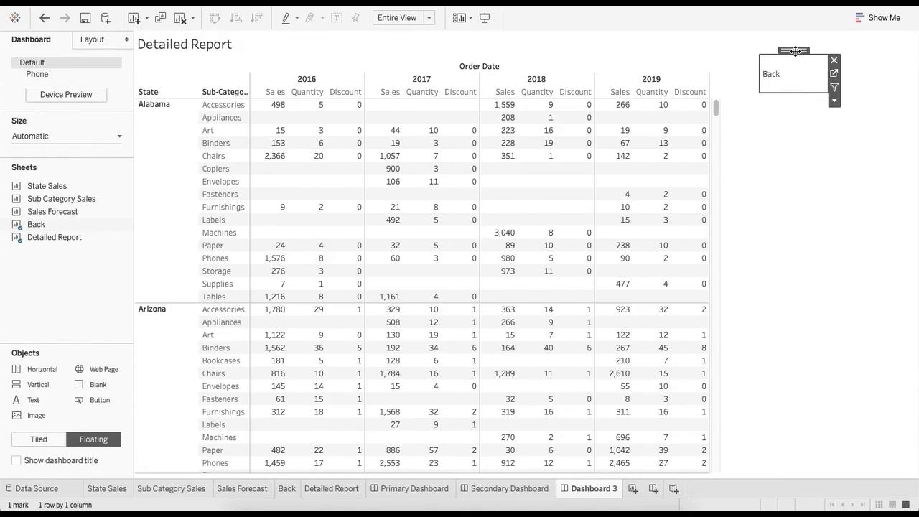
- Add a filter action named "Back from Report" to Dashboard 3
left_click(784, 89)
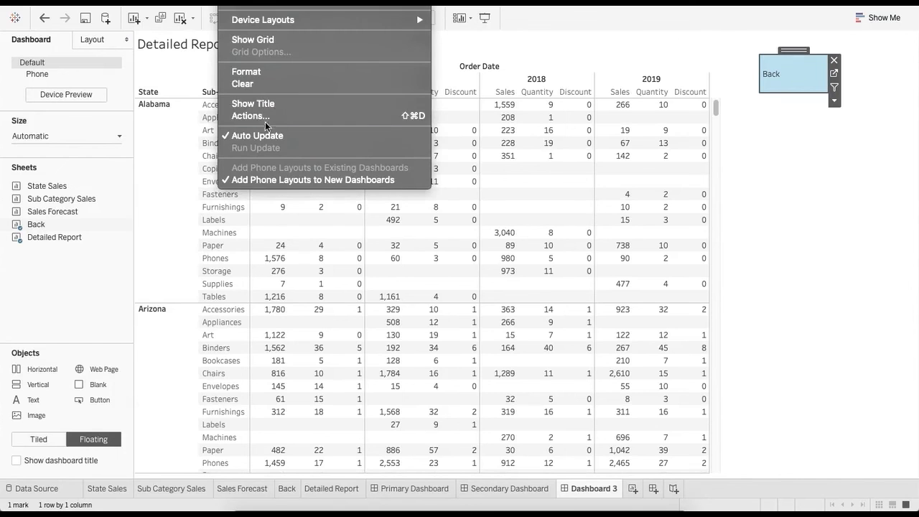
left_click(264, 117)
left_click(321, 285)
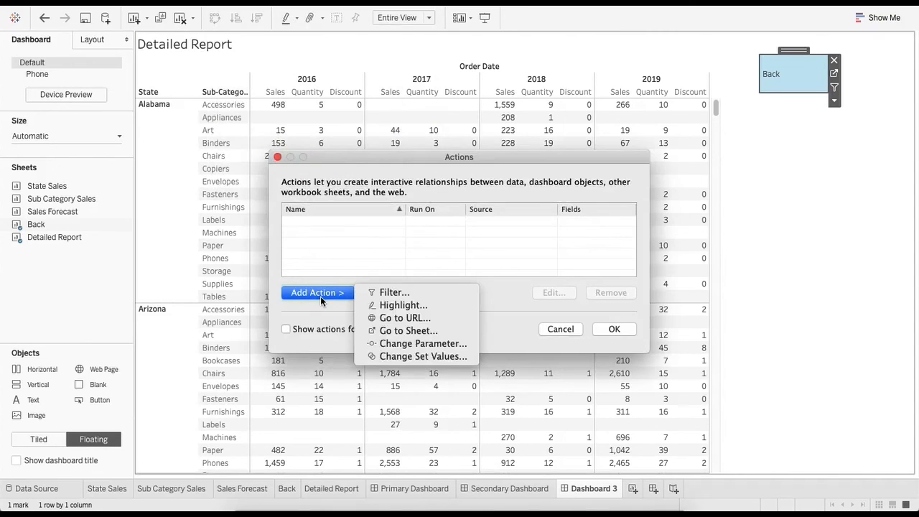
left_click(379, 293)
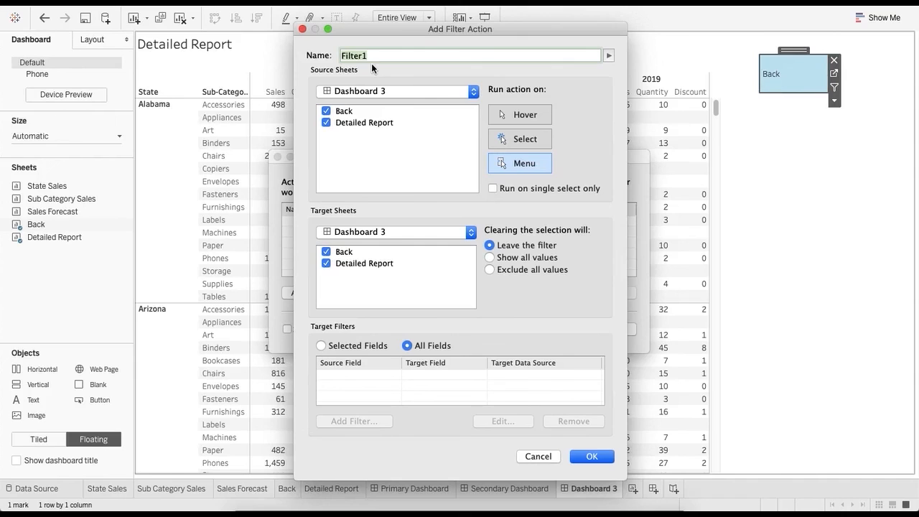
type("Back from Report")
- Make the Back from Report action run on Select from only the Back sheet to the Primary Dashboard, showing all values when cleared, and save it
left_click(327, 122)
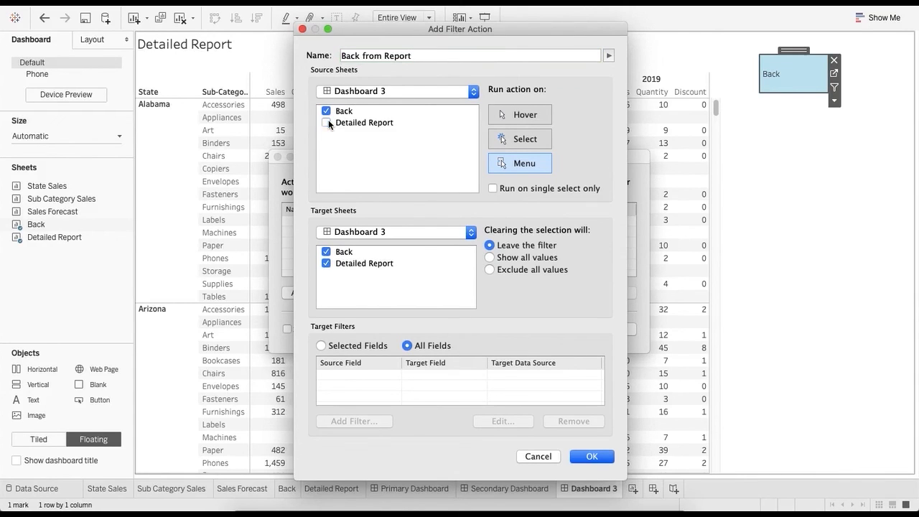
left_click(372, 233)
left_click(368, 247)
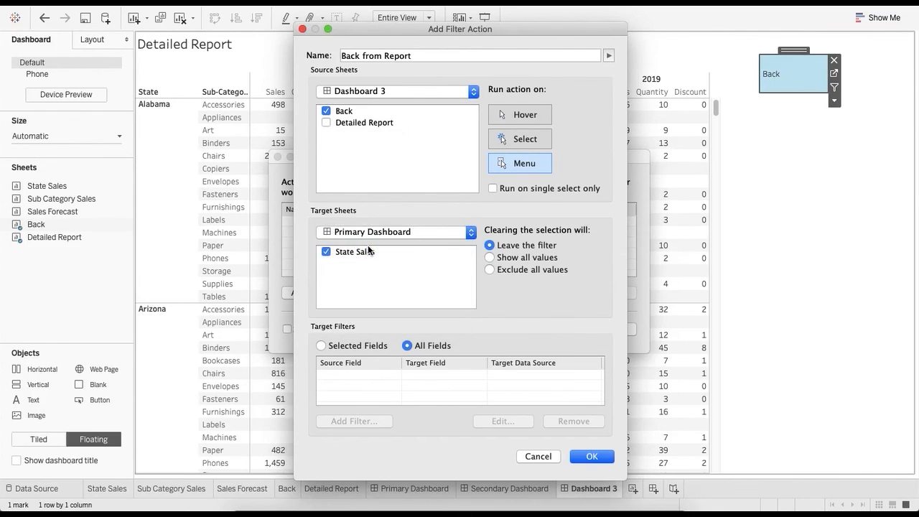
left_click(505, 140)
left_click(490, 257)
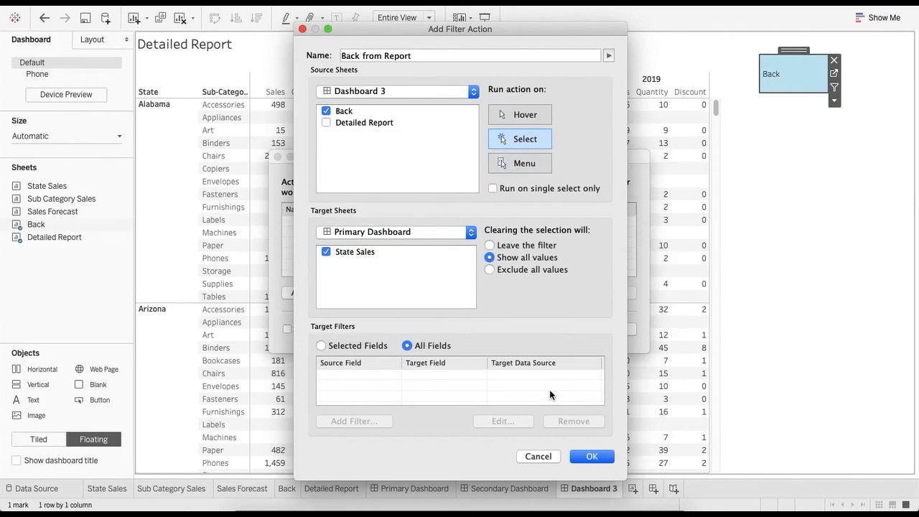
left_click(590, 457)
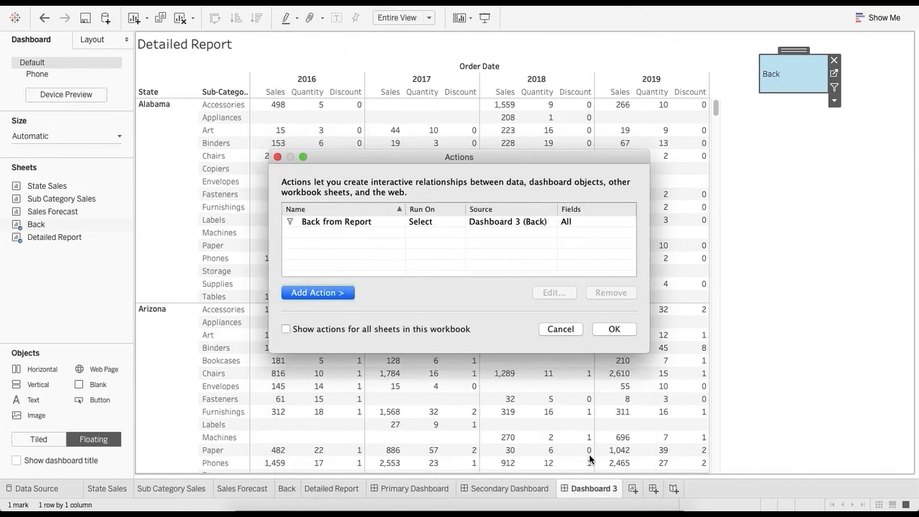
left_click(607, 330)
left_click(703, 334)
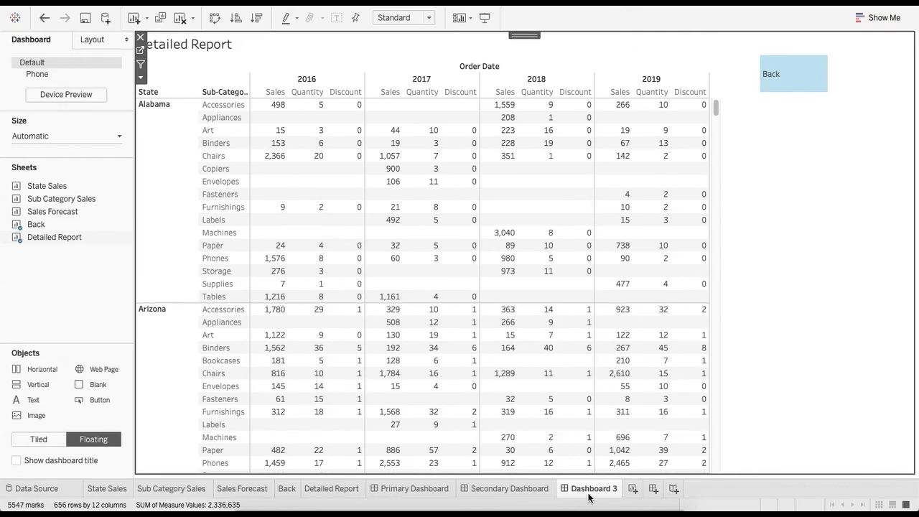
- Rename Dashboard 3 as "Detailed Report Dashboard"
double_click(588, 491)
type("Detailed Report")
key("Return")
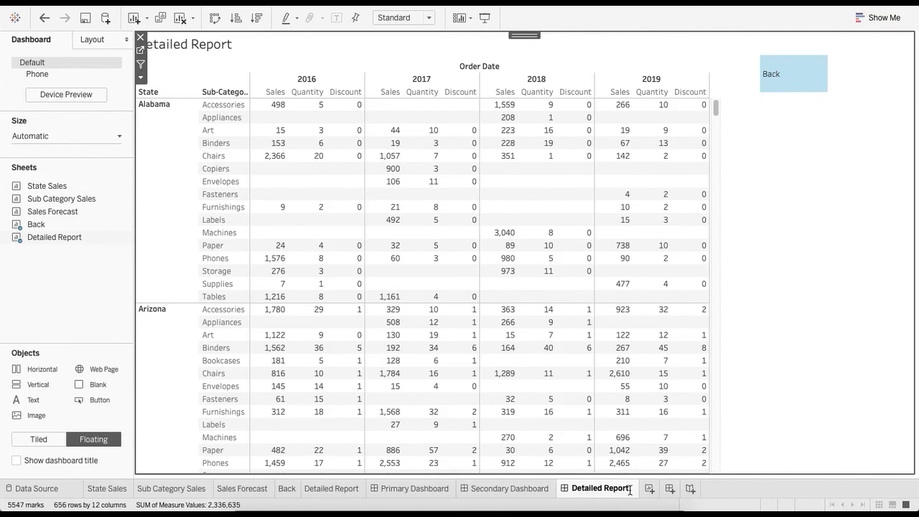
double_click(630, 490)
type("Dashboard")
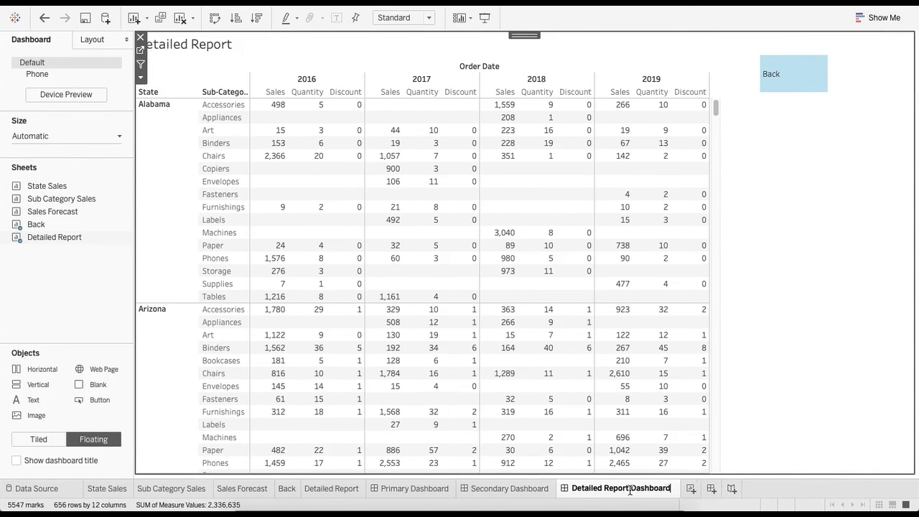
key("Return")
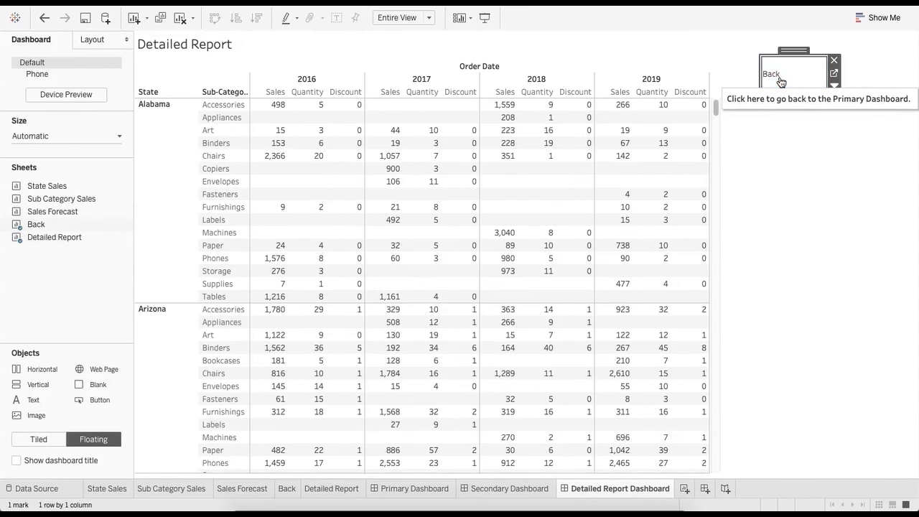
- Return to the Primary Dashboard through the Back mark and add a filter action there named "Click here to go to the Detailed Report"
left_click(780, 79)
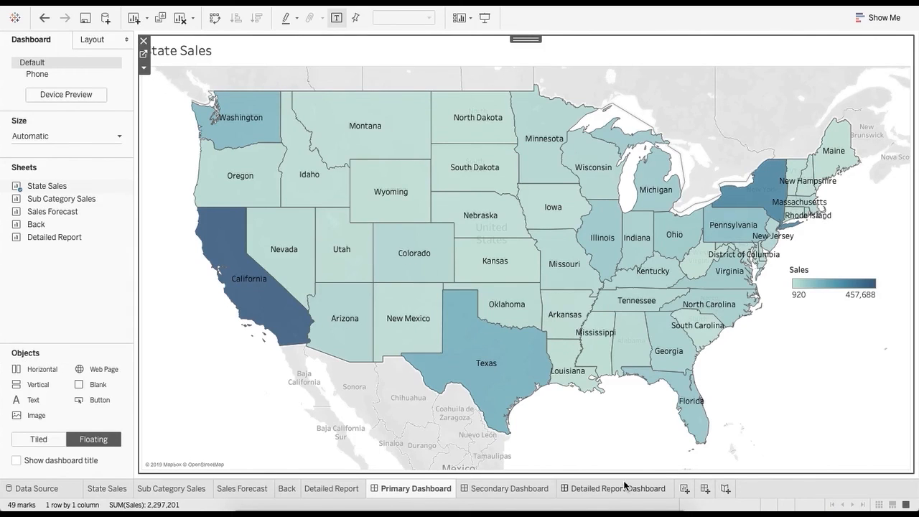
mouse_move(412, 493)
left_click(241, 2)
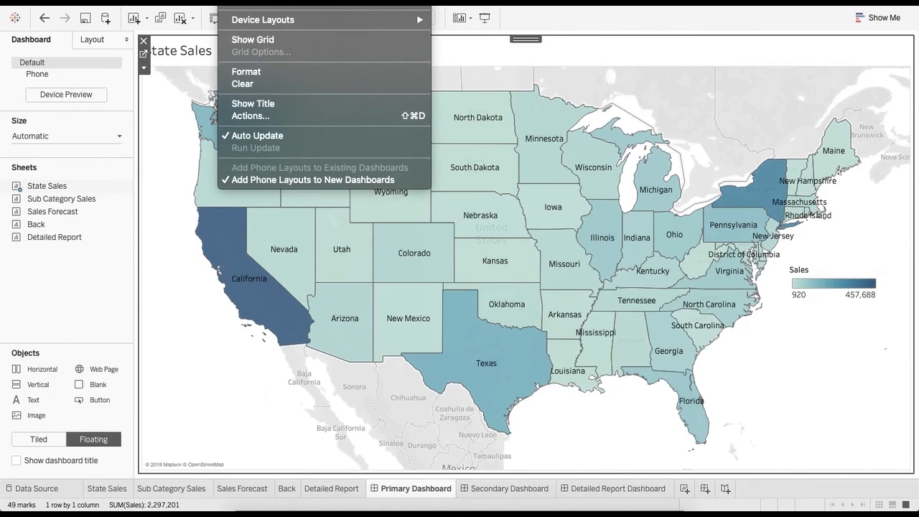
left_click(250, 117)
left_click(331, 295)
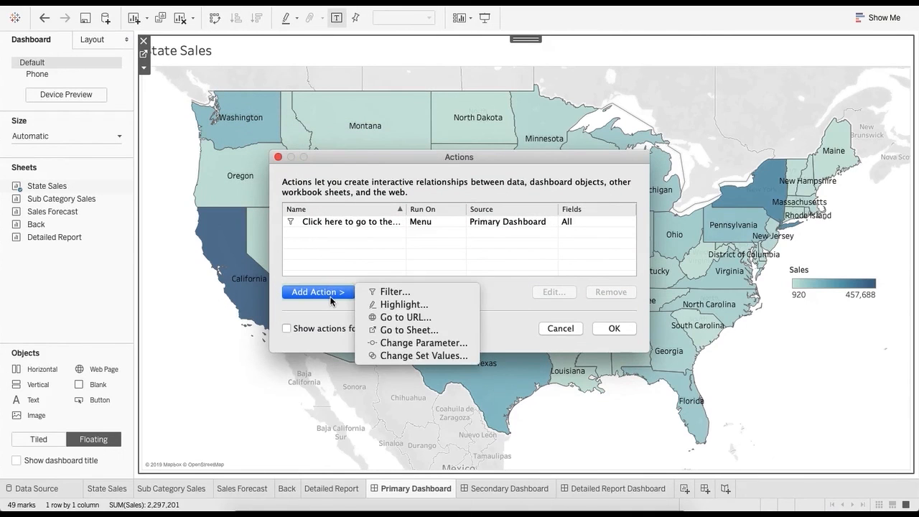
left_click(388, 296)
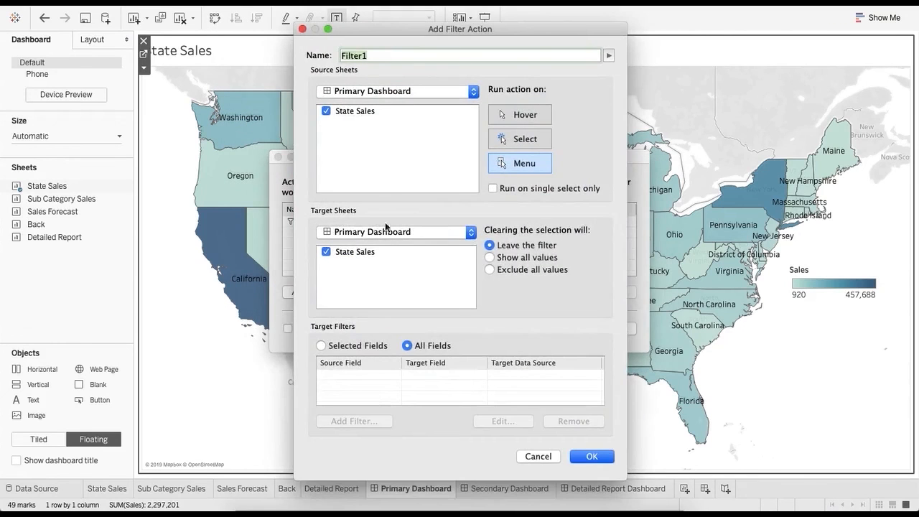
type("Click here to go to the")
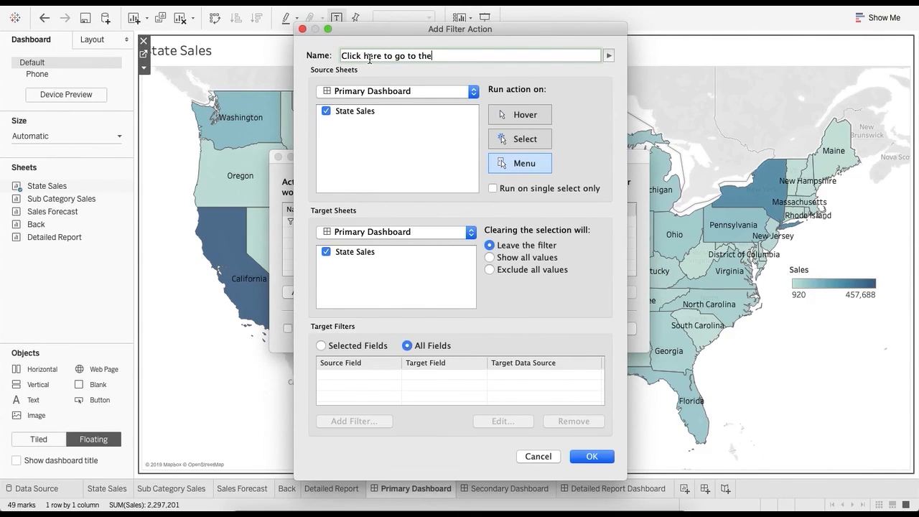
type(" Detailed Report")
- Target the new action at only the Detailed Report sheet on the Detailed Report Dashboard, keeping the Menu trigger, and save it
left_click(360, 237)
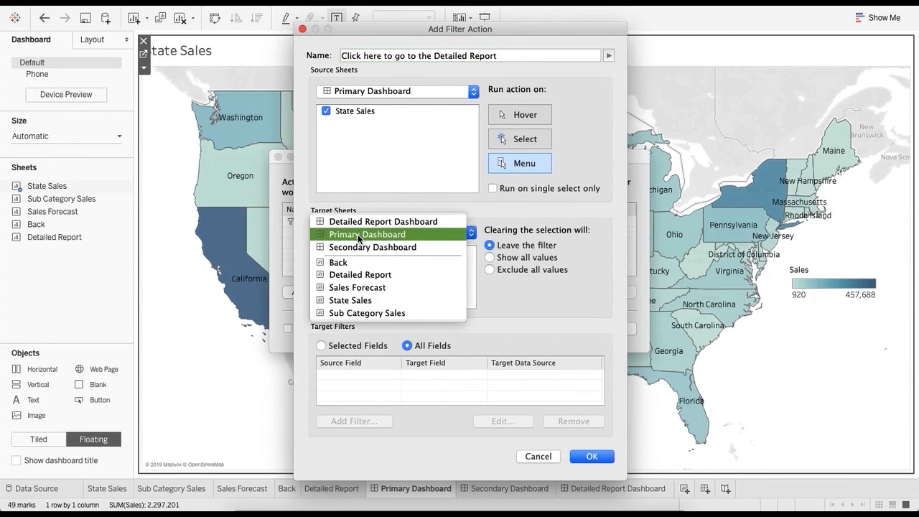
left_click(355, 223)
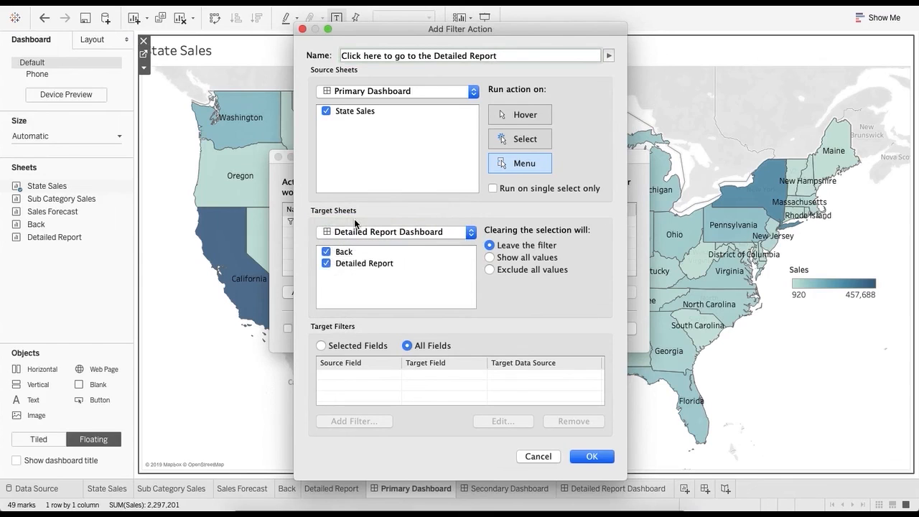
left_click(326, 252)
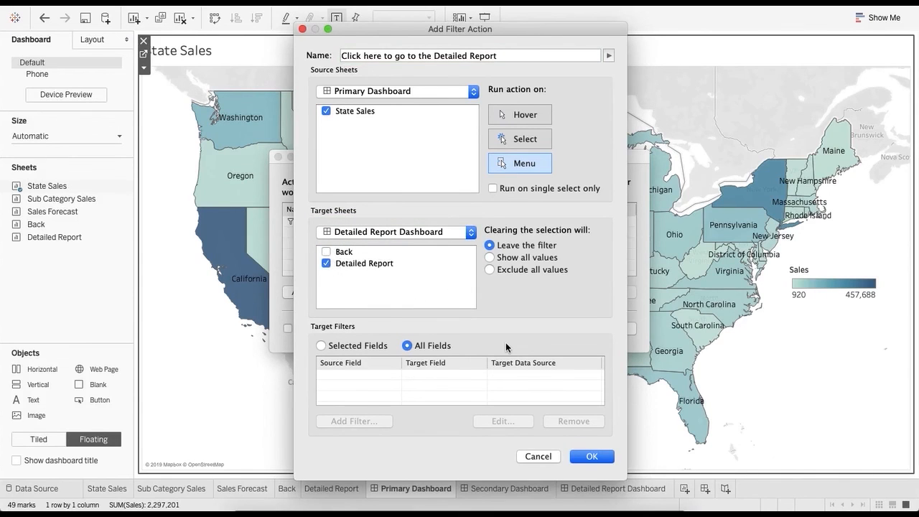
left_click(591, 456)
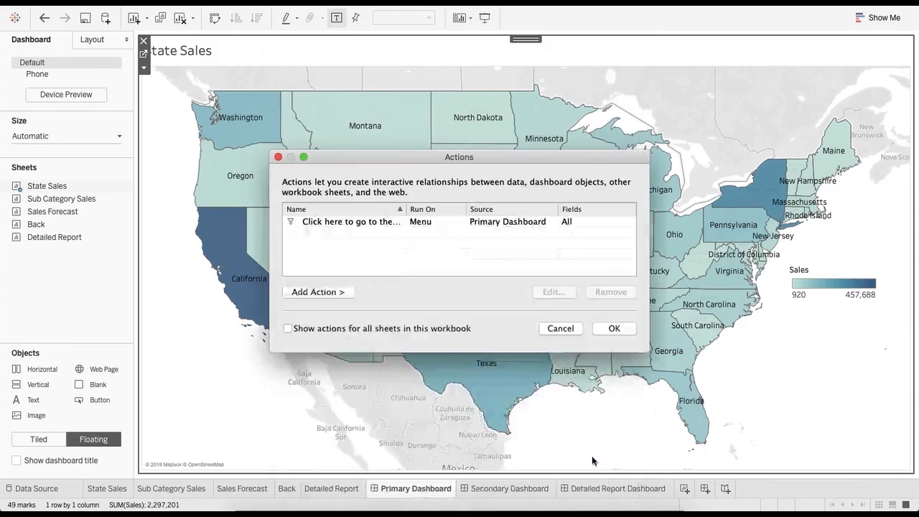
left_click(596, 332)
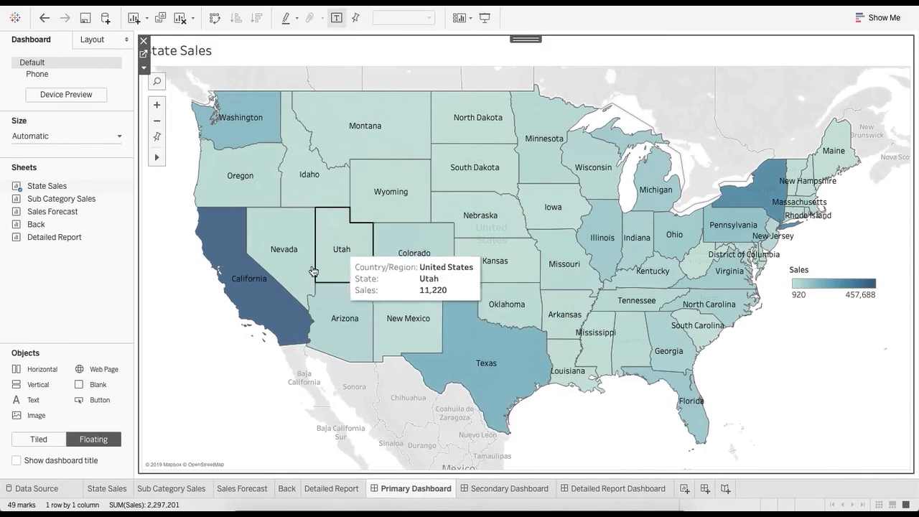
- Test the Detailed Report link from Texas on the State Sales map and clear the selection on the Detailed Report Dashboard
left_click(518, 363)
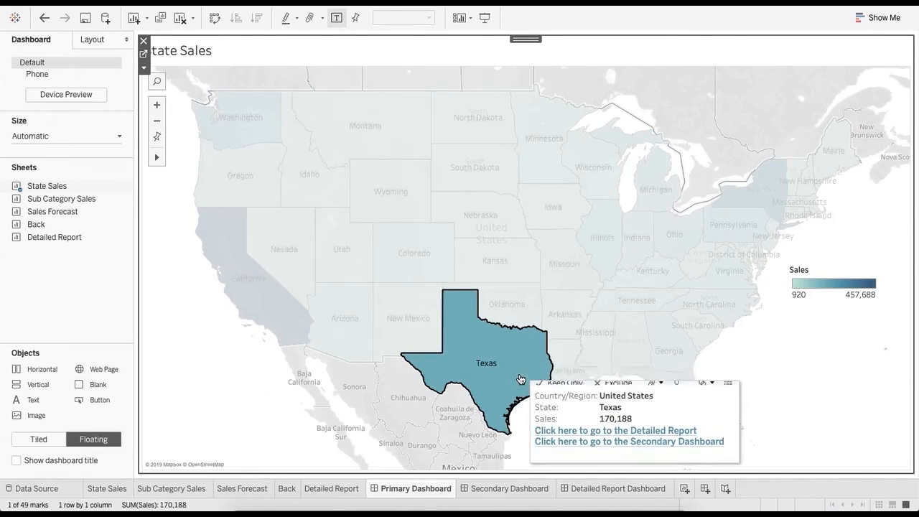
left_click(593, 431)
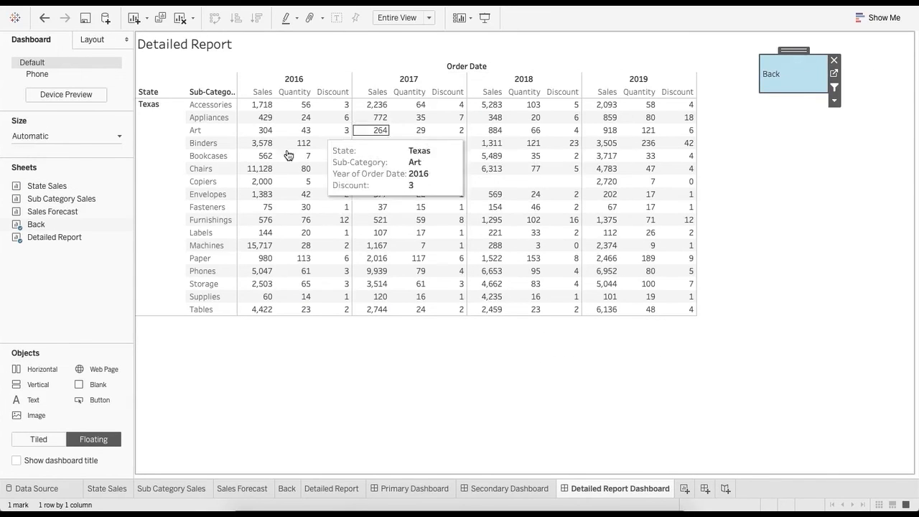
left_click(400, 397)
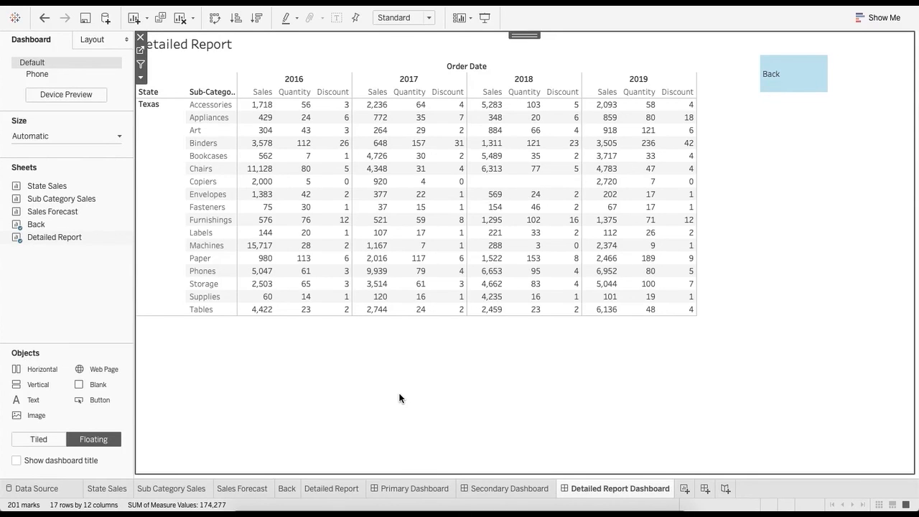
- Go back to the Primary Dashboard and test the Secondary Dashboard link from Texas
left_click(428, 490)
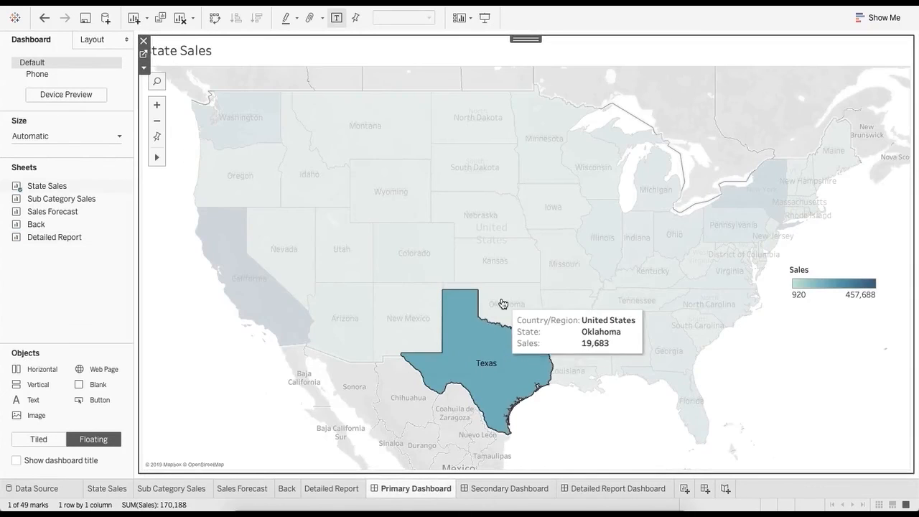
left_click(497, 363)
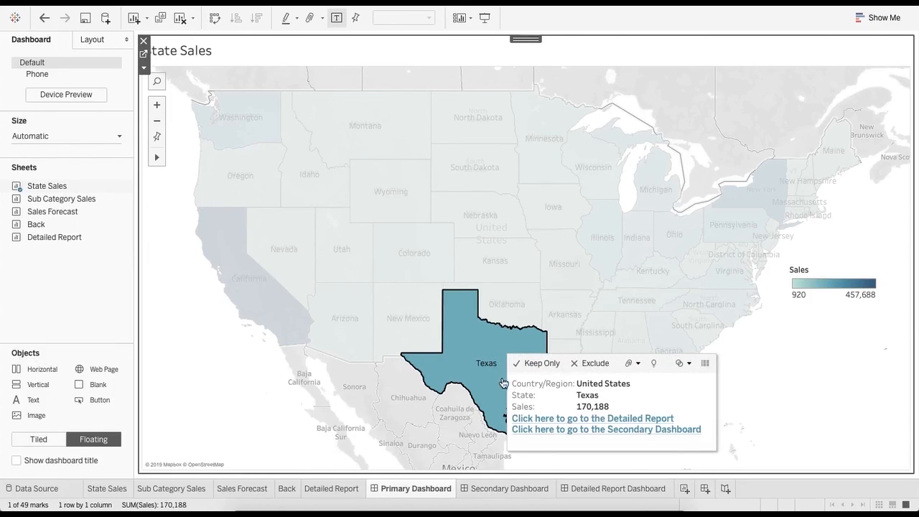
left_click(562, 429)
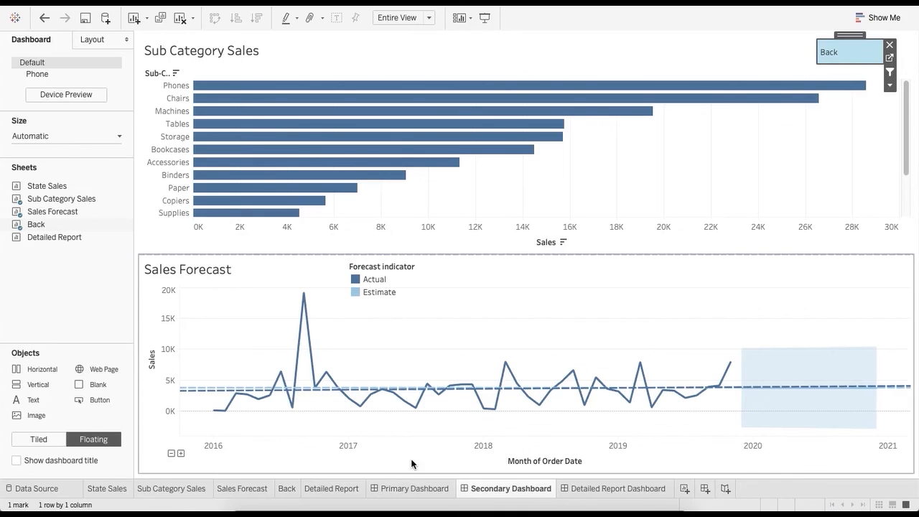
left_click(413, 488)
left_click(511, 488)
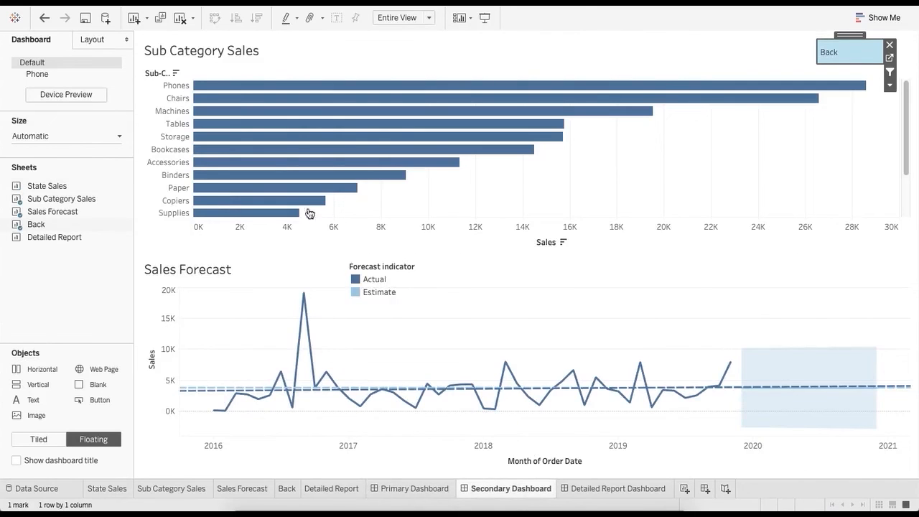
left_click(20, 298)
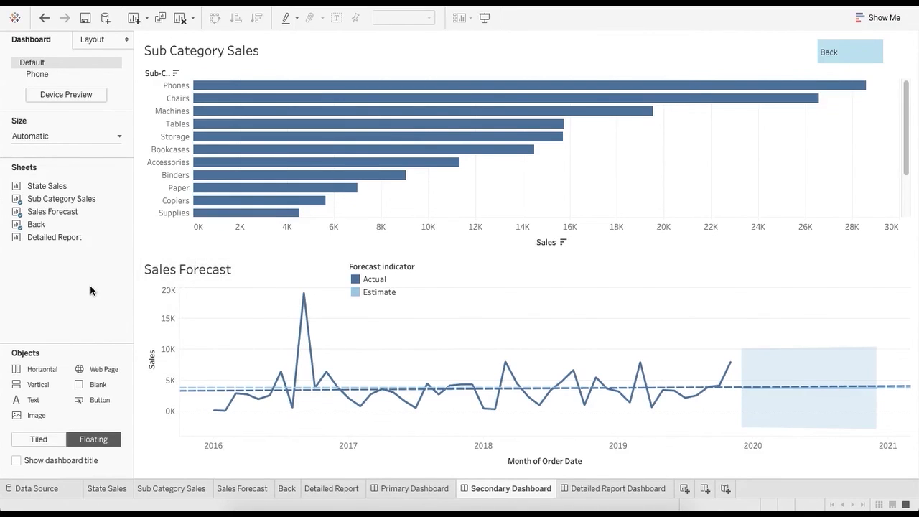
- Try to extend the Sub Category Sales title on the Secondary Dashboard with "for <State>"
double_click(238, 51)
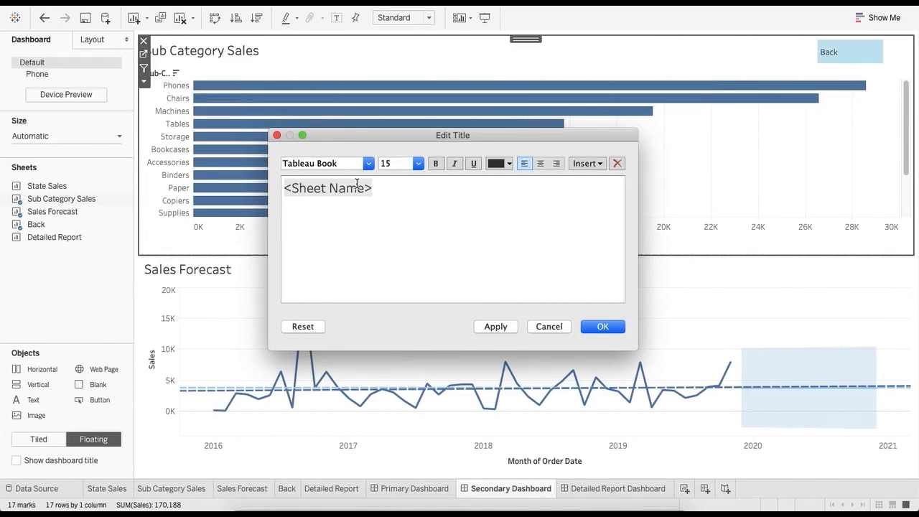
type("for <State>")
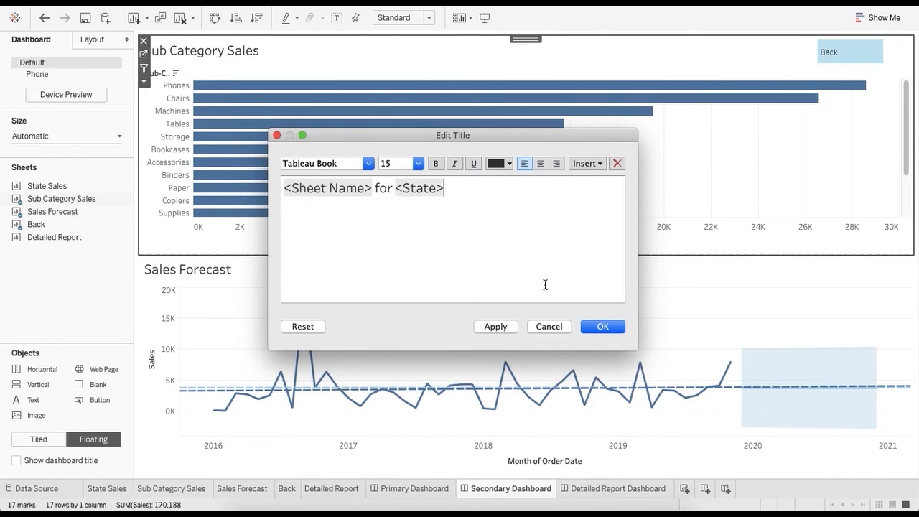
left_click(601, 327)
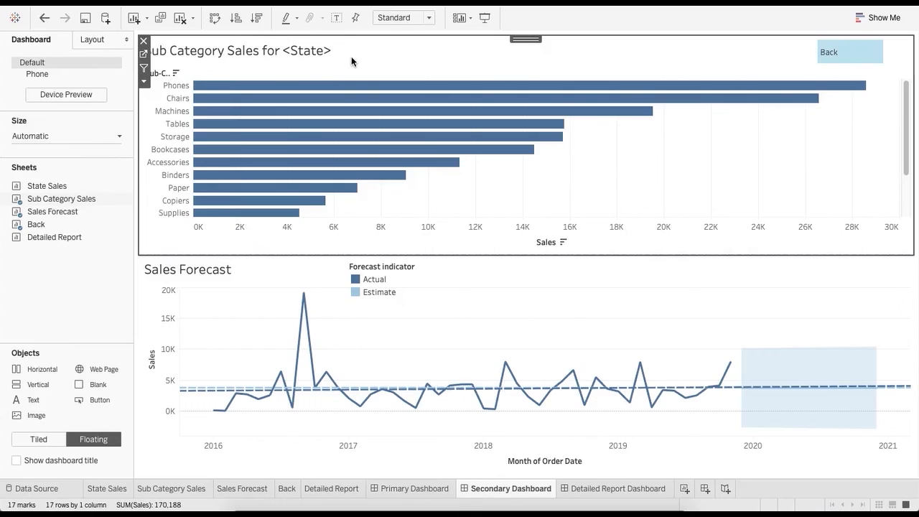
- Remove "for <State>" from the Sub Category Sales title, leaving only the sheet name placeholder, and deselect the chart
double_click(308, 51)
left_click_drag(444, 188, 374, 191)
key("BackSpace")
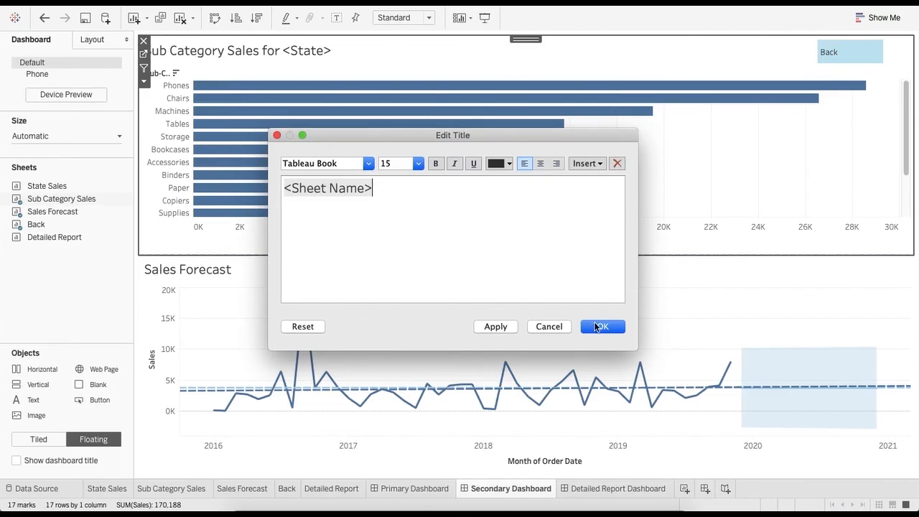
left_click(600, 327)
left_click(116, 282)
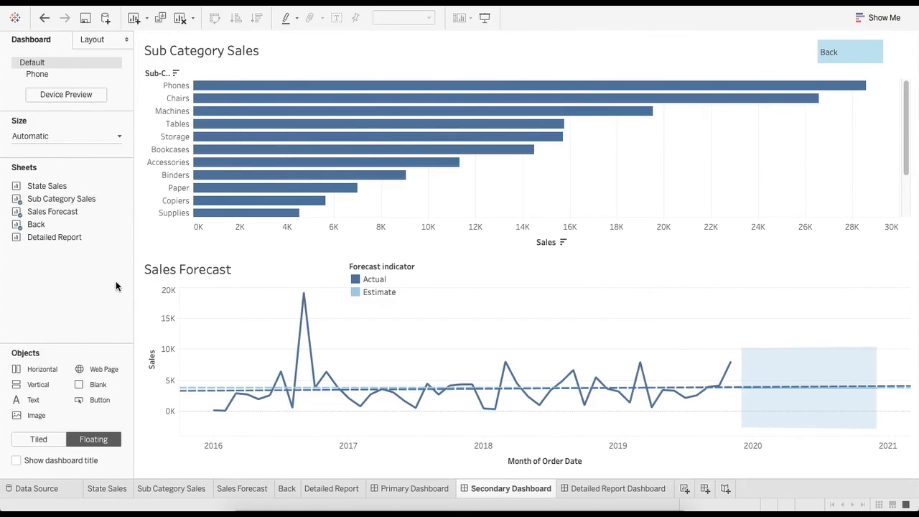
- Go to the Sub Category Sales worksheet from the dashboard and add State to the marks as a detail
left_click(224, 61)
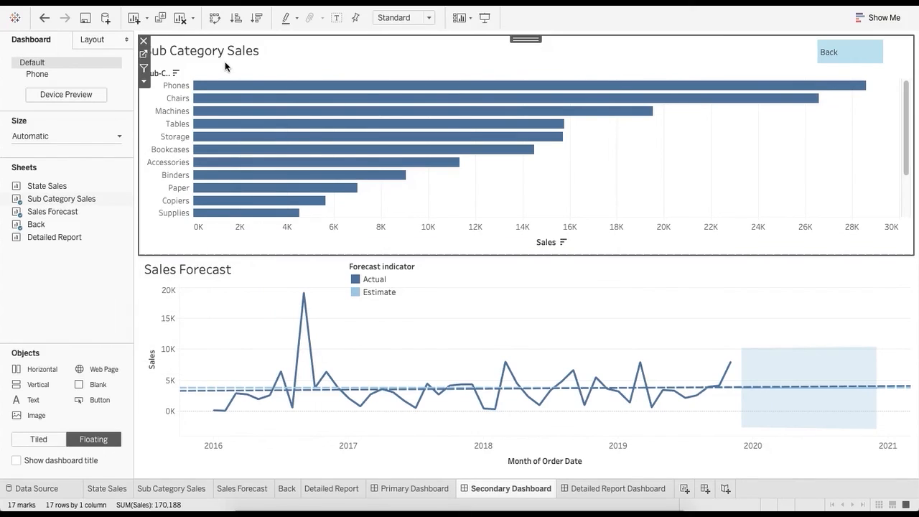
left_click(143, 53)
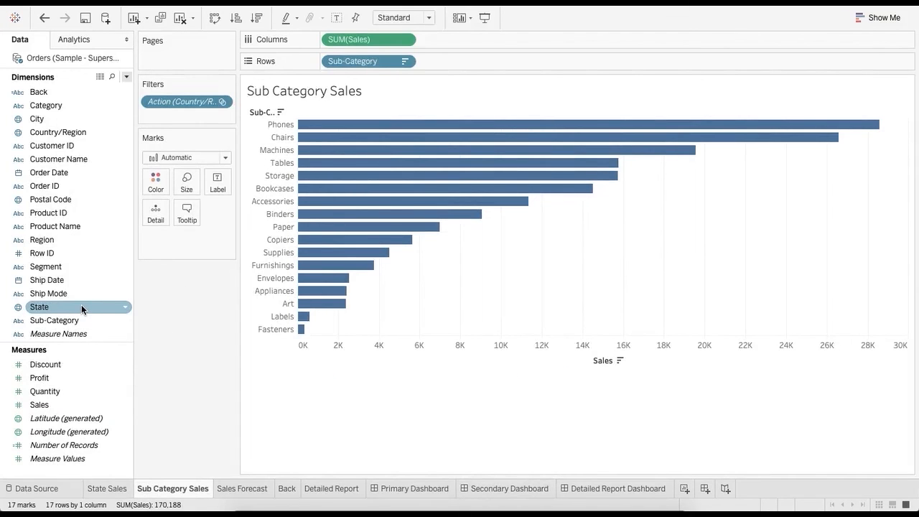
left_click_drag(81, 307, 159, 226)
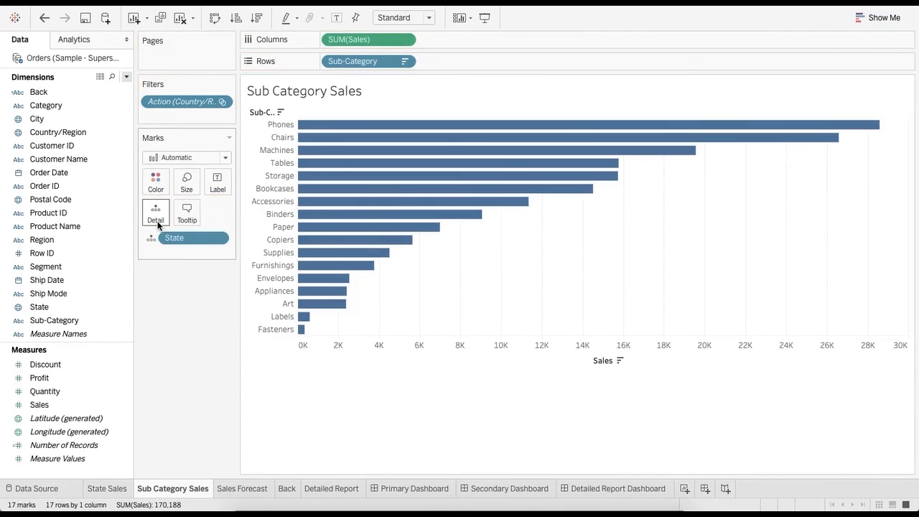
- On the Secondary Dashboard, set the Sub Category Sales title to "<Sheet Name> for <State>"
left_click(430, 491)
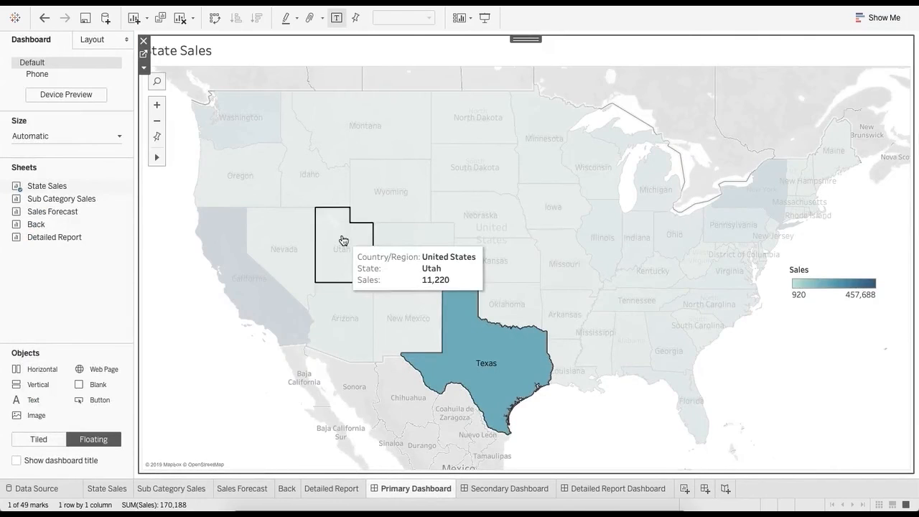
left_click(483, 493)
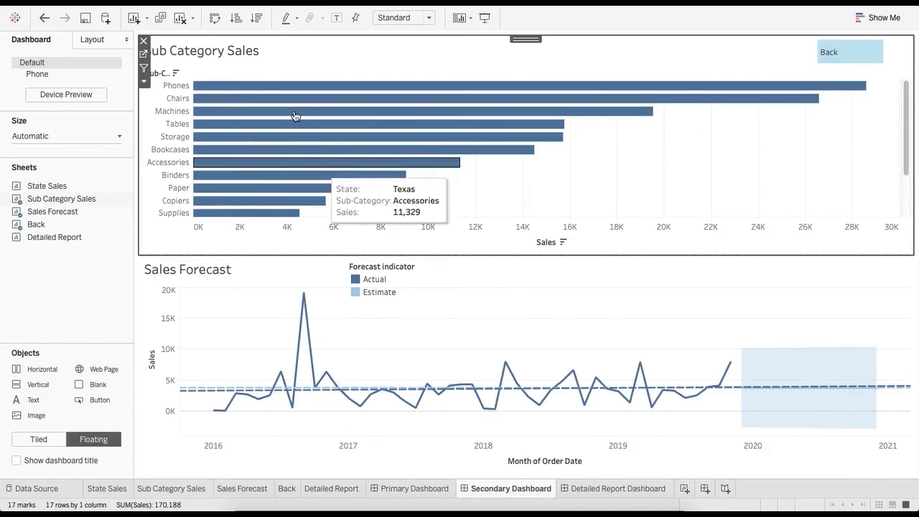
double_click(252, 50)
type("for <State>")
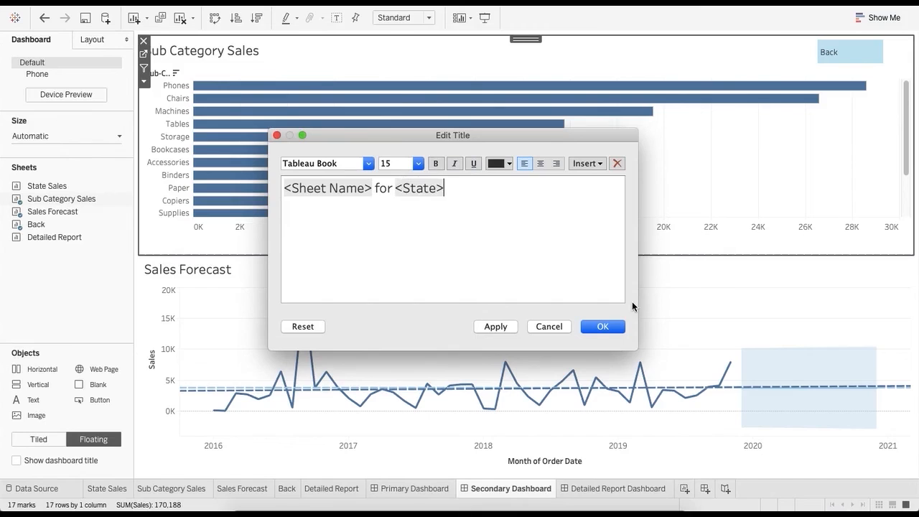
left_click(602, 327)
mouse_move(380, 111)
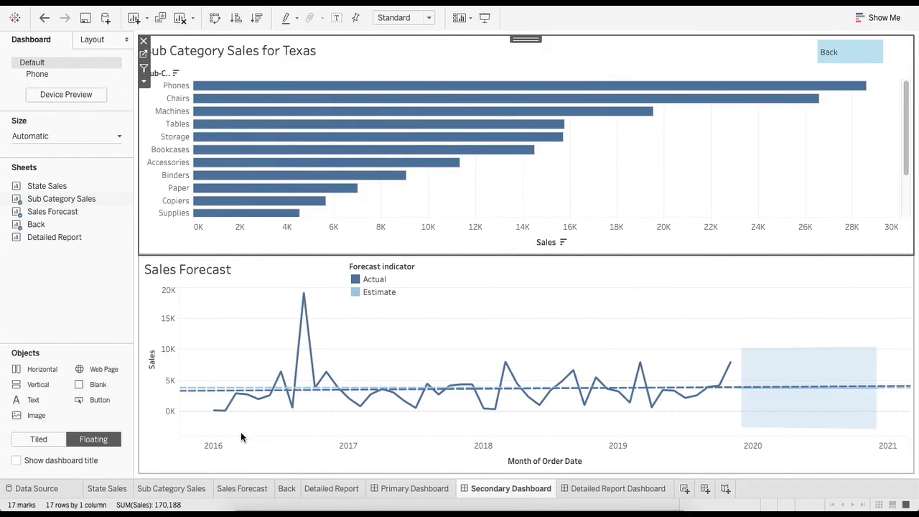
- Go to the Sales Forecast worksheet from the dashboard and add State to the marks as a detail
left_click(197, 288)
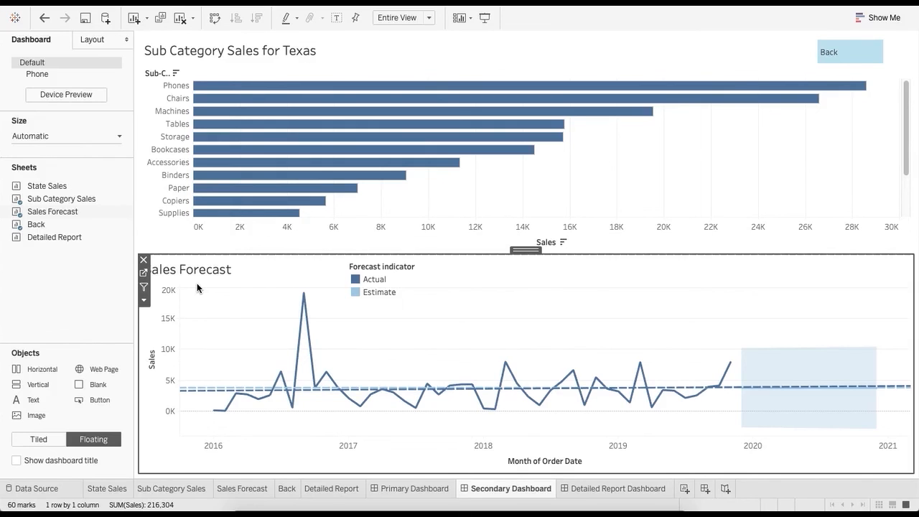
left_click(144, 273)
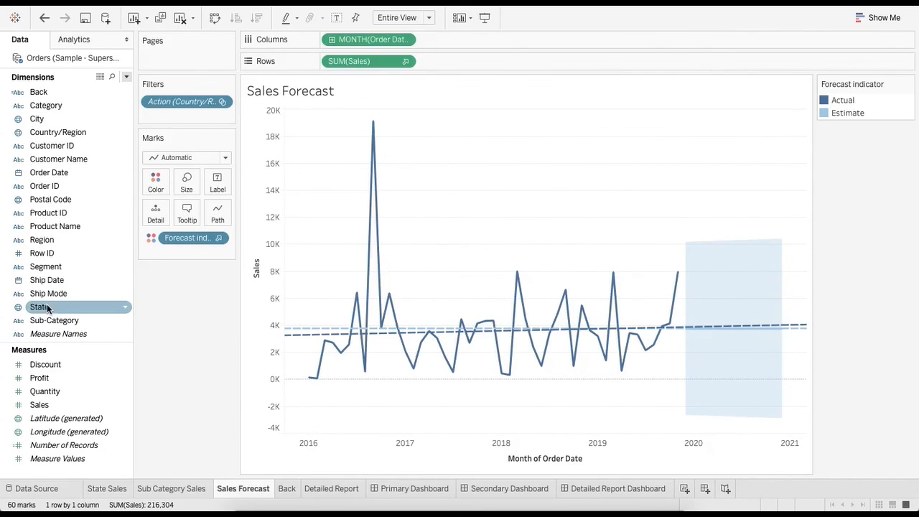
left_click_drag(41, 307, 158, 214)
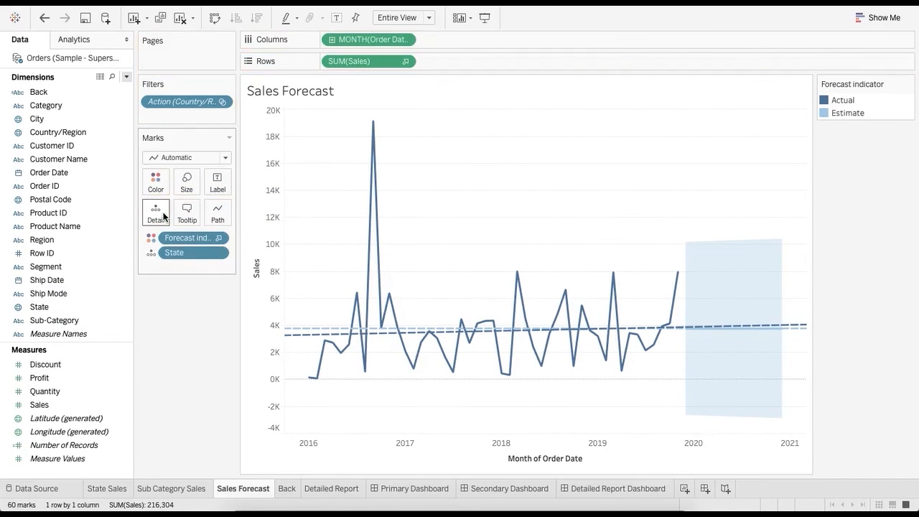
- Return to the Secondary Dashboard and set the Sales Forecast title to "<Sheet Name> for <State>"
left_click(479, 492)
double_click(215, 275)
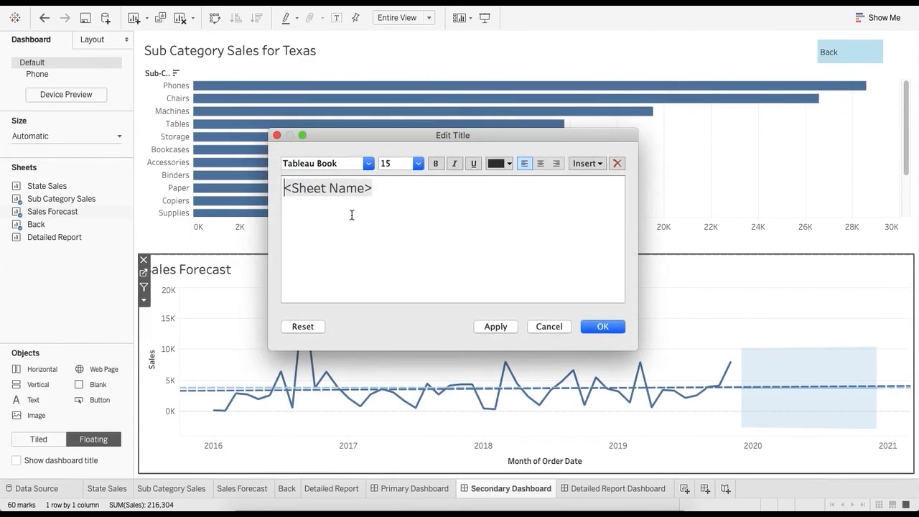
left_click(388, 195)
type("for <State>")
left_click(608, 328)
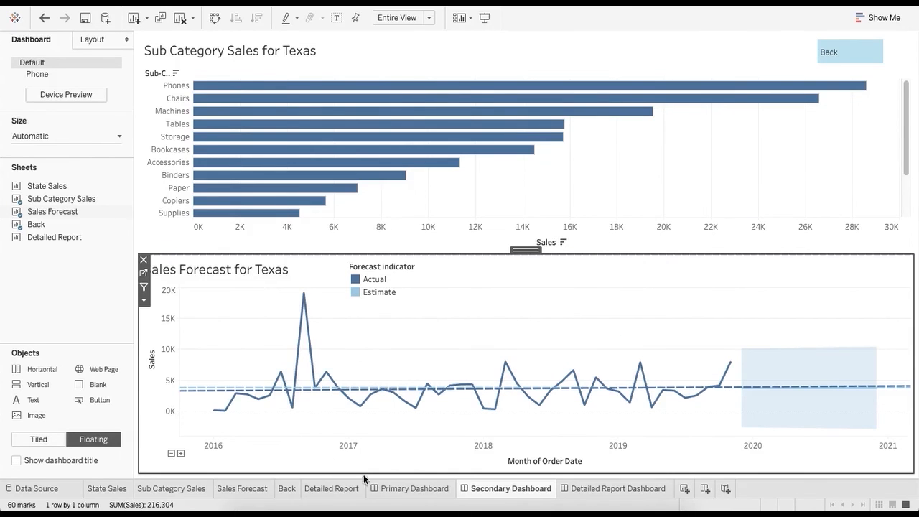
- Test the Secondary Dashboard link and its state-based titles from Wyoming and from Kentucky on the State Sales map
left_click(399, 492)
left_click(399, 203)
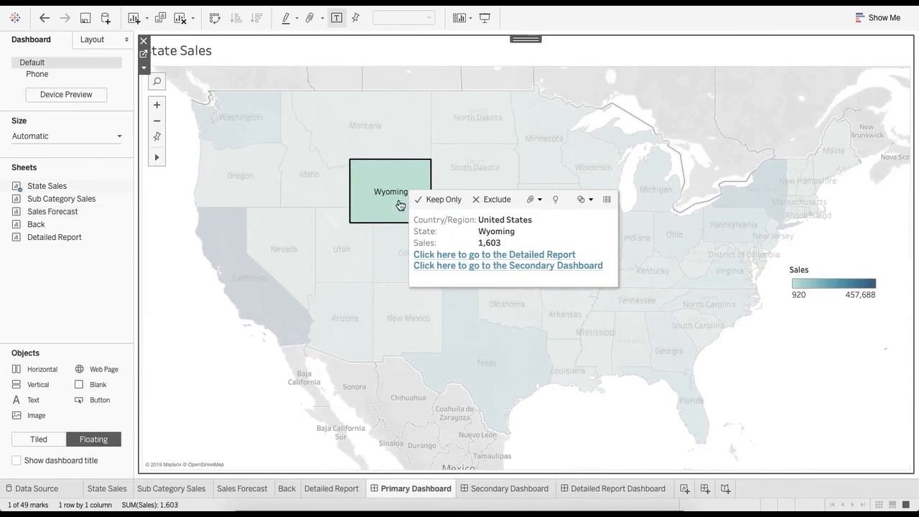
left_click(470, 266)
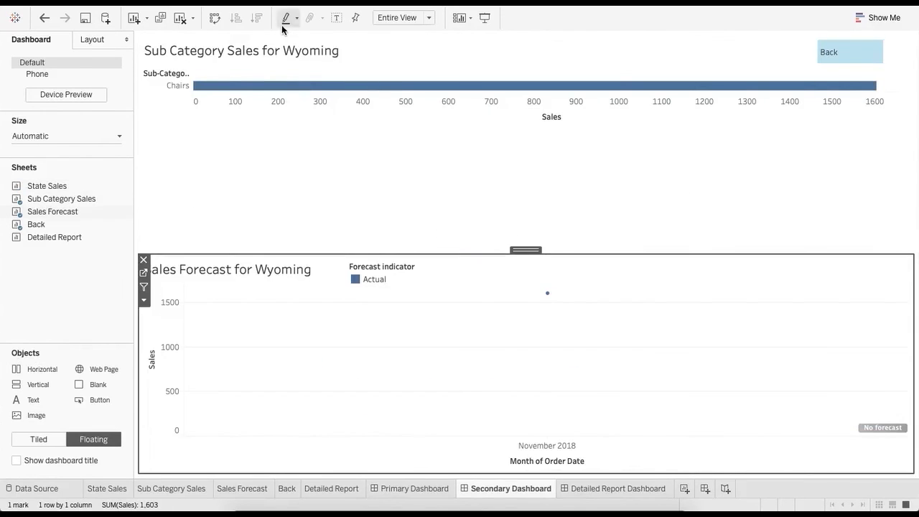
left_click(431, 494)
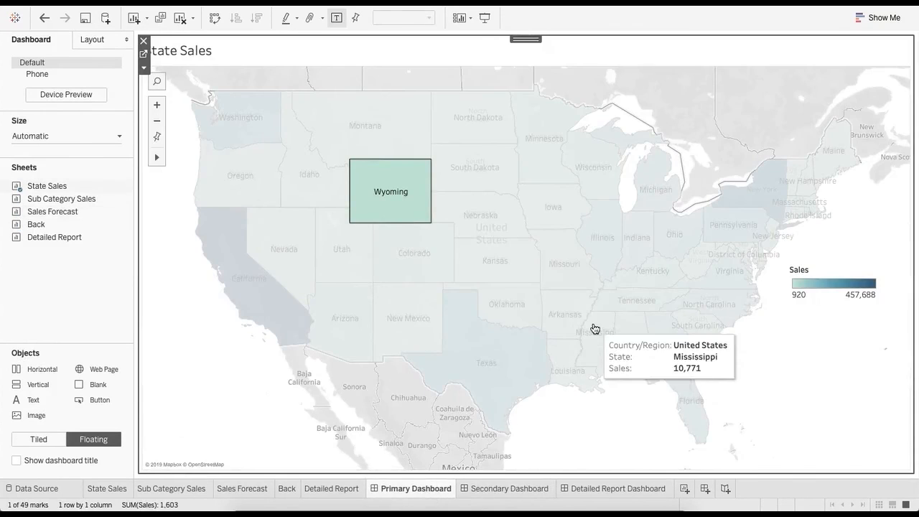
left_click(653, 285)
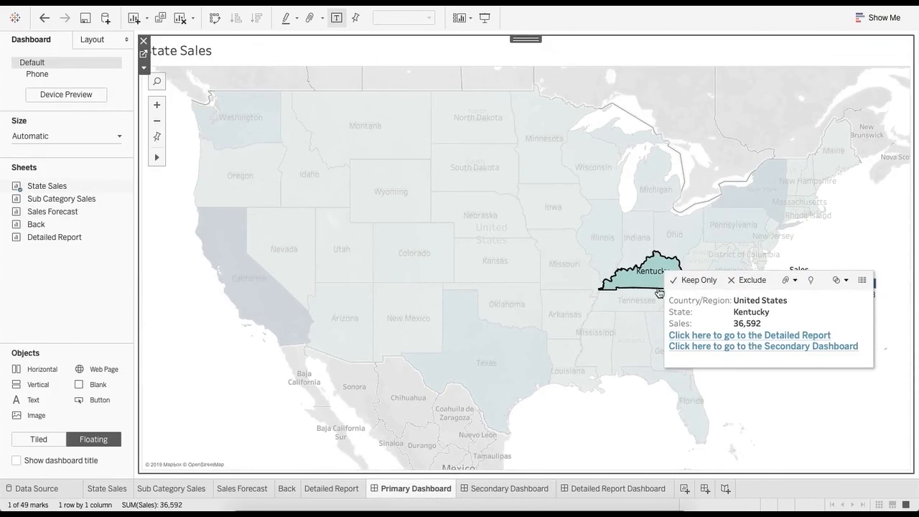
left_click(724, 347)
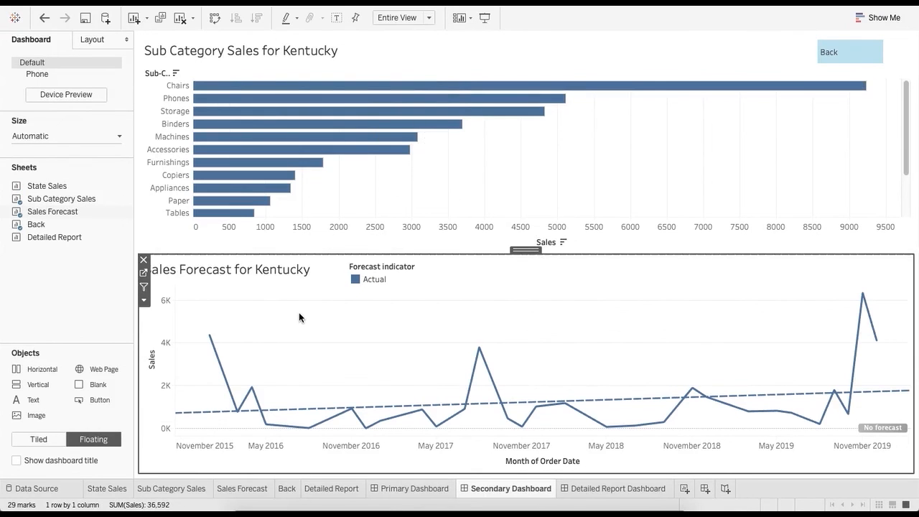
- Check the Detailed Report Dashboard and clear the Kentucky selection on the Primary Dashboard's State Sales map
left_click(579, 489)
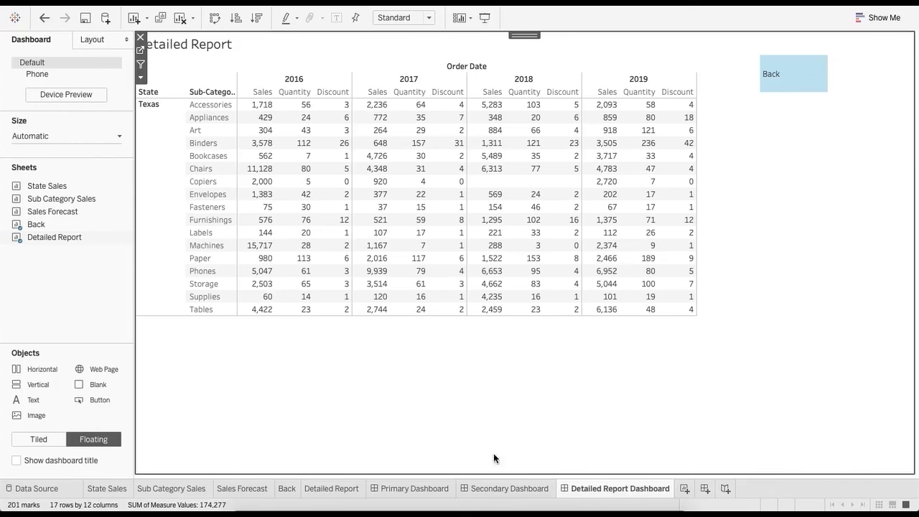
left_click(509, 489)
left_click(424, 489)
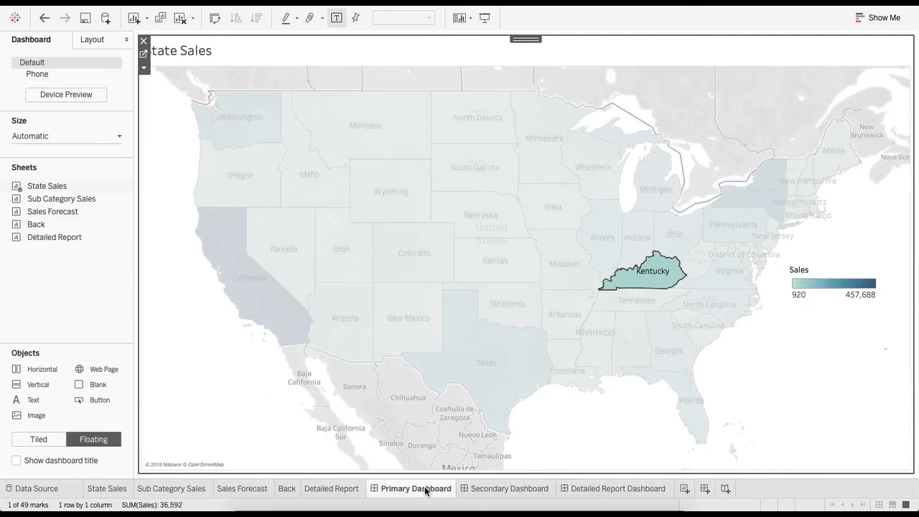
mouse_move(660, 267)
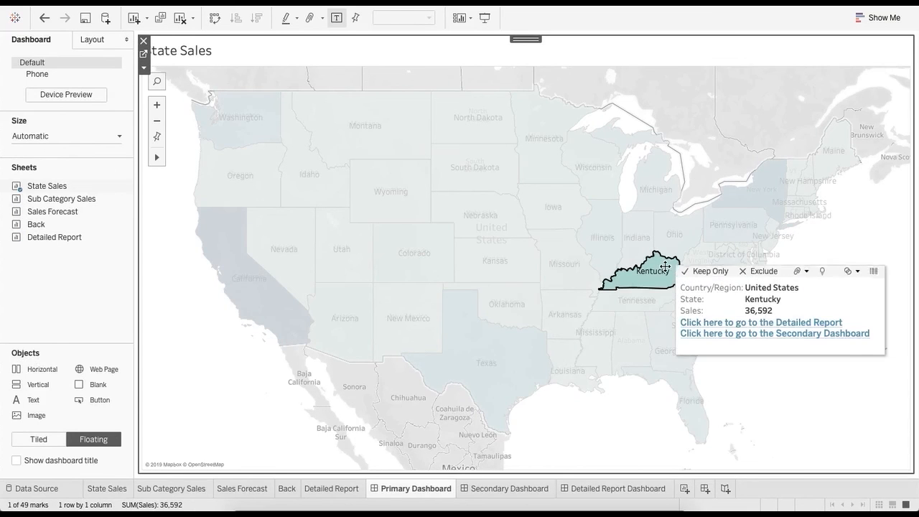
left_click(833, 419)
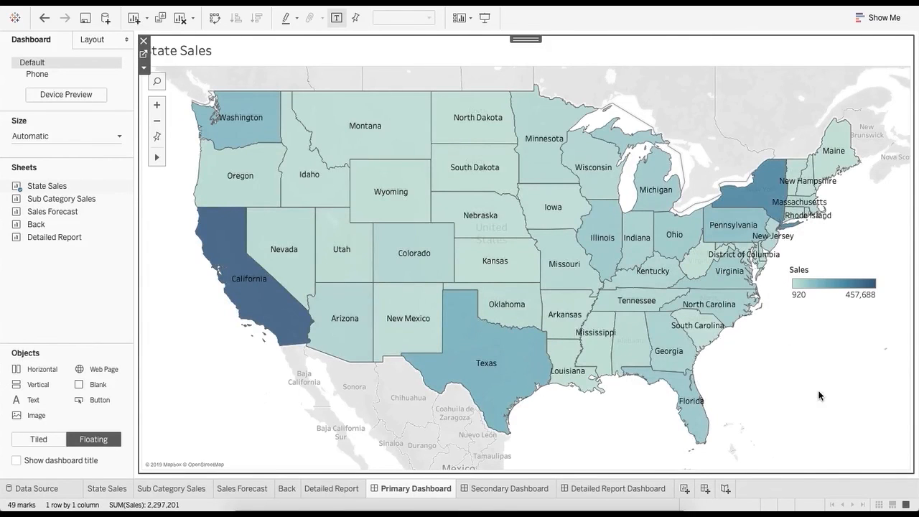